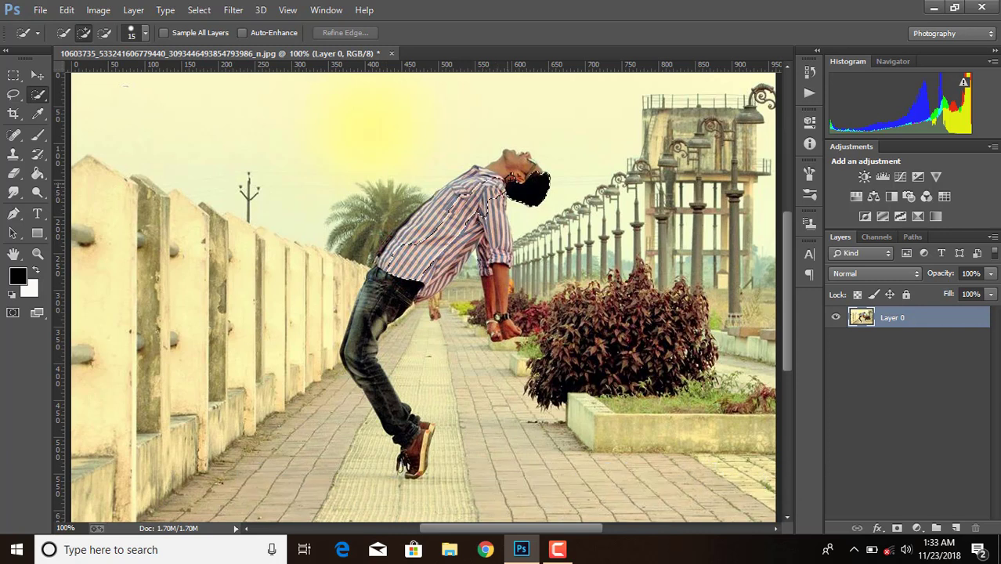
# Extend the quick selection over the man's face, the back of his striped shirt and his near sleeve.
pyautogui.hotkey('ctrl', '+')
pyautogui.scroll(2, 512, 174)
pyautogui.moveTo(633, 113); pyautogui.dragTo(636, 112)
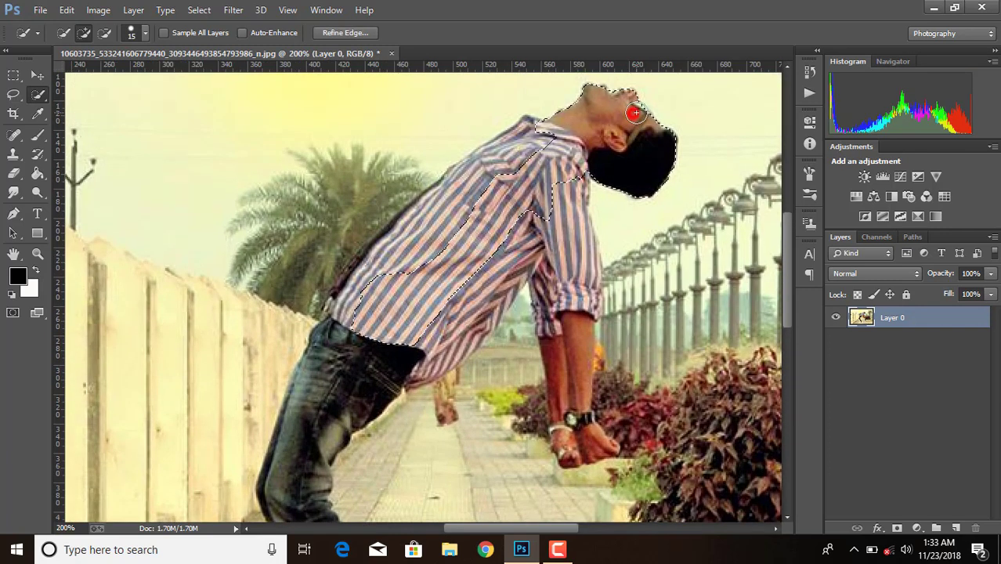
pyautogui.click(421, 208)
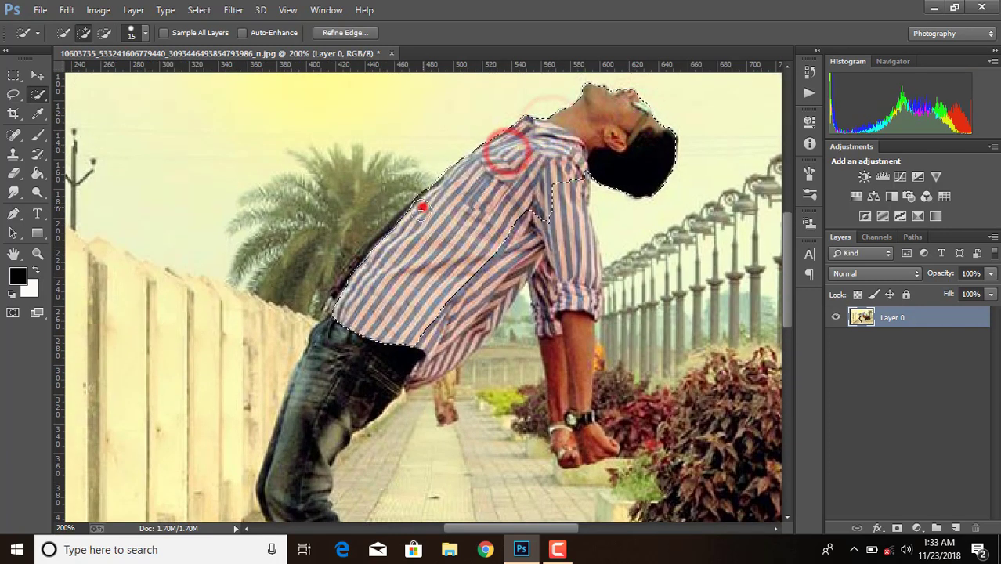
pyautogui.moveTo(397, 237)
pyautogui.mouseDown()
pyautogui.moveTo(339, 303)
pyautogui.moveTo(331, 297)
pyautogui.mouseUp()
pyautogui.moveTo(552, 196); pyautogui.dragTo(579, 244)
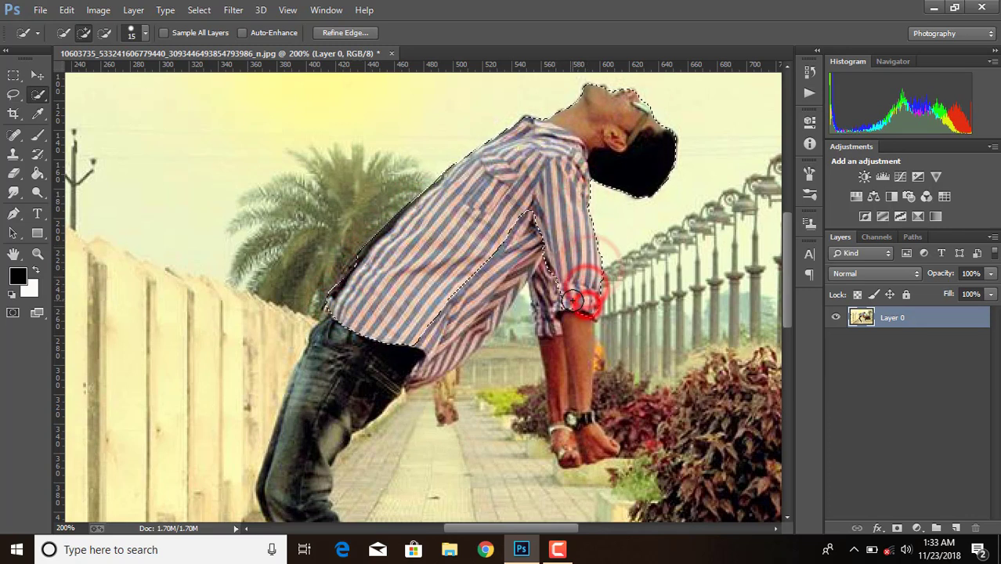
# Add the rest of the shirt, the forearms and hands, and the upper jeans to the selection.
pyautogui.scroll(-2, 552, 274)
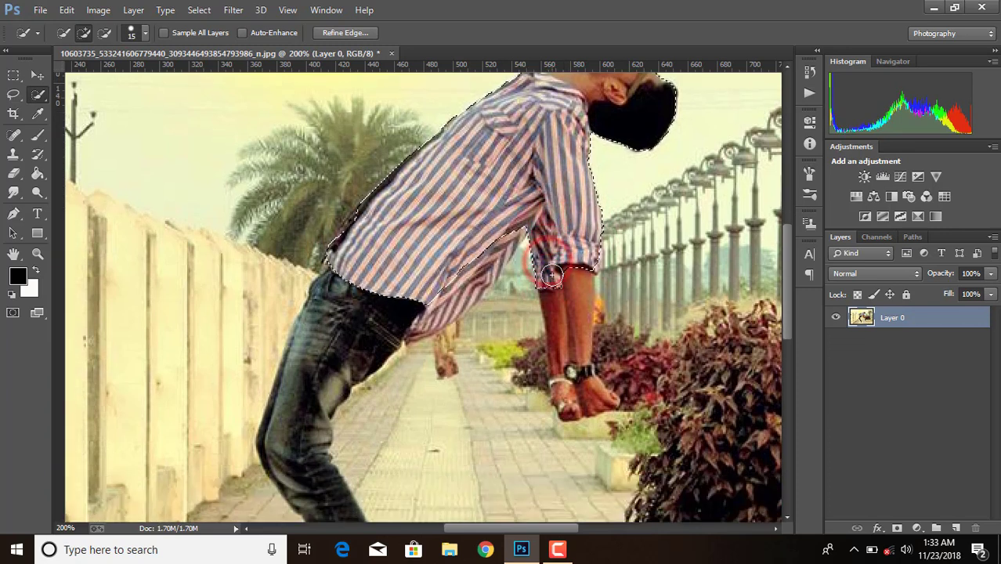
pyautogui.scroll(-2, 561, 351)
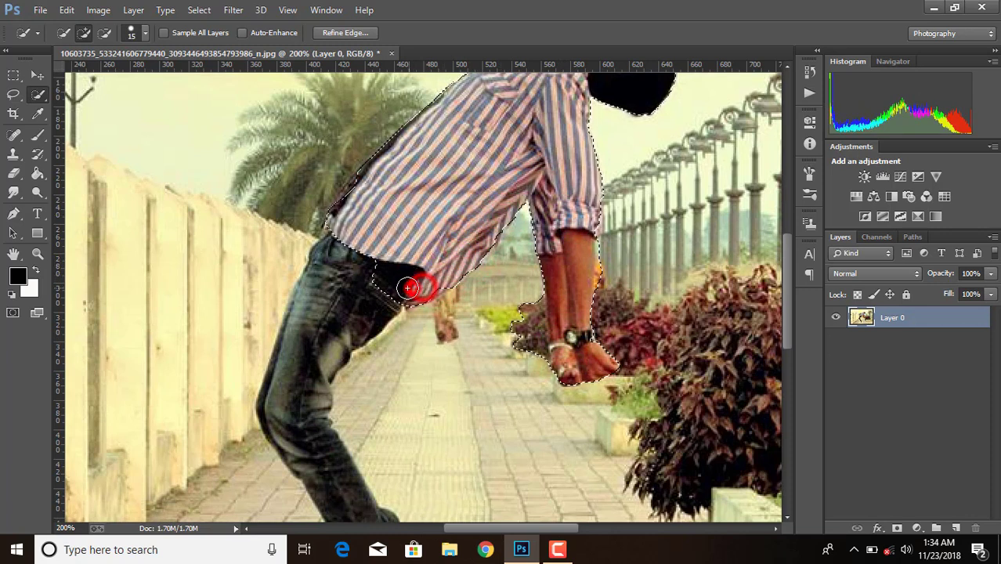
pyautogui.moveTo(297, 356)
pyautogui.mouseDown()
pyautogui.moveTo(274, 408)
pyautogui.moveTo(301, 425)
pyautogui.moveTo(284, 329)
pyautogui.mouseUp()
# Subtract the path and plants between the man's torso and arms from the quick selection.
pyautogui.click(105, 33)
pyautogui.click(518, 299)
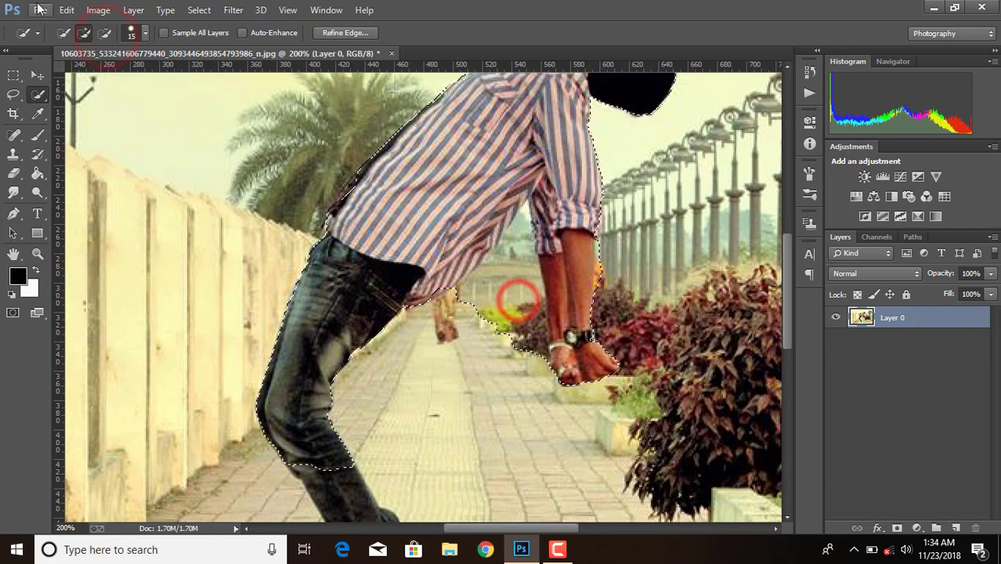
pyautogui.click(62, 7)
pyautogui.click(109, 37)
pyautogui.click(100, 35)
pyautogui.moveTo(532, 344); pyautogui.dragTo(528, 319)
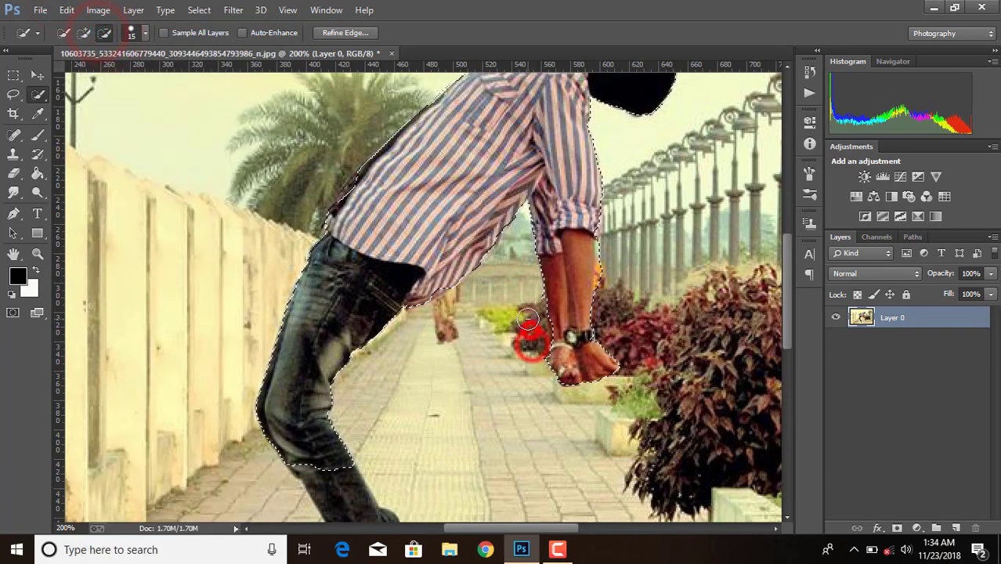
# Reduce the Quick Selection brush to 5 px and add the edge of the chin to the selection.
pyautogui.click(84, 33)
pyautogui.scroll(2, 568, 320)
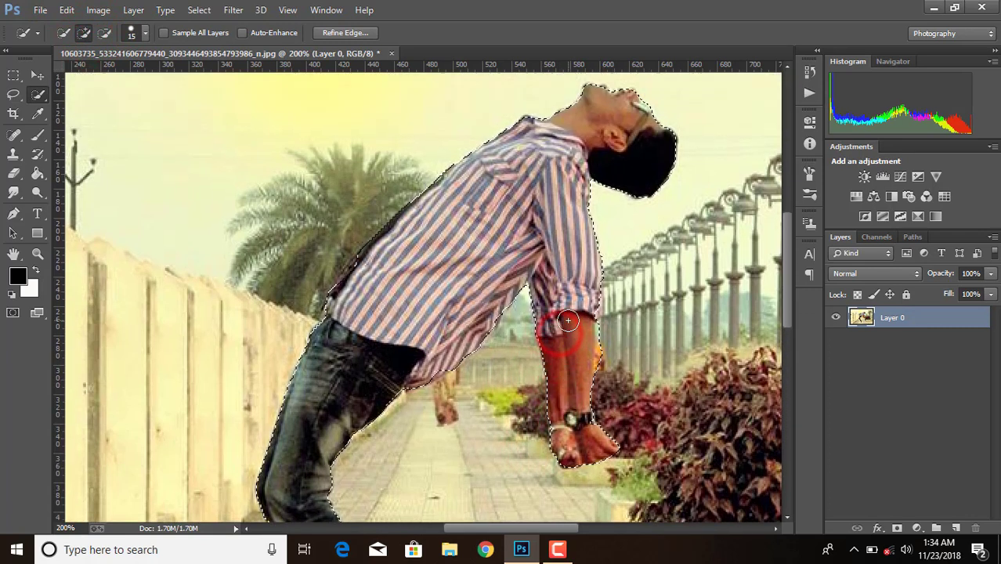
pyautogui.press('[')
pyautogui.press('[')
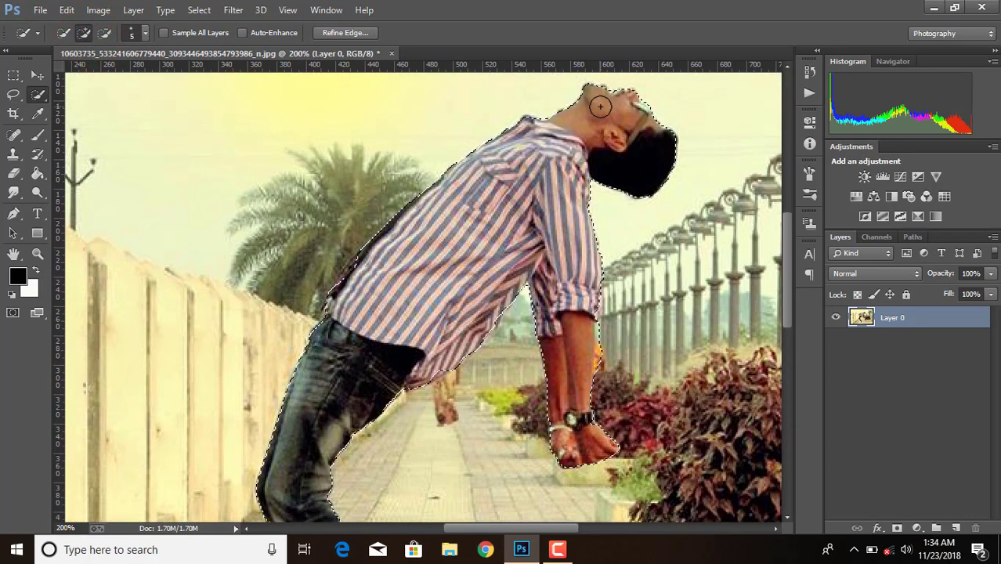
pyautogui.press('[')
pyautogui.press('[')
pyautogui.press('[')
pyautogui.press('[')
pyautogui.click(600, 87)
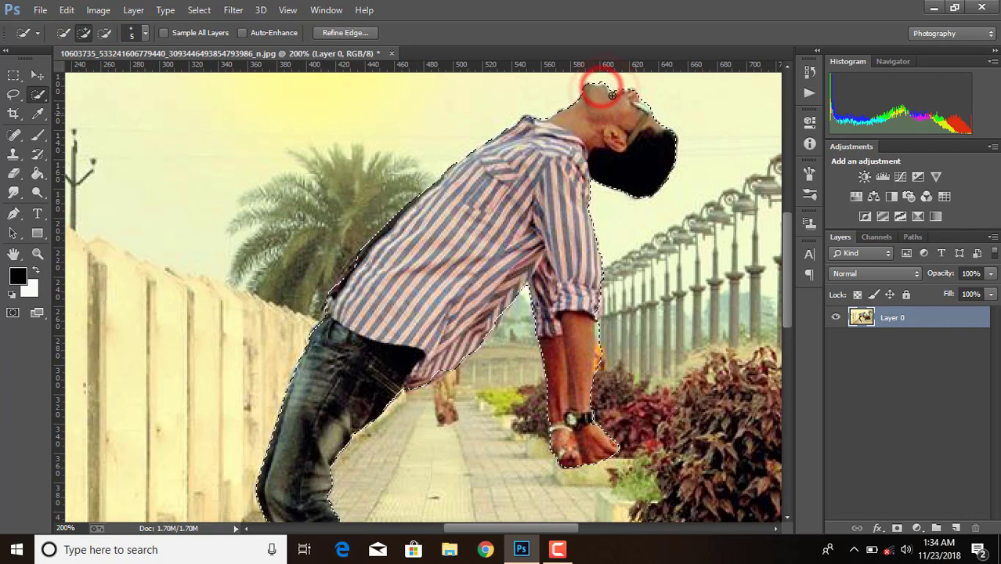
# Subtract the background slivers along the face outline and the orange spot beside the forearm from the selection.
pyautogui.click(104, 33)
pyautogui.click(598, 80)
pyautogui.moveTo(598, 80); pyautogui.dragTo(654, 110)
pyautogui.scroll(-3, 650, 103)
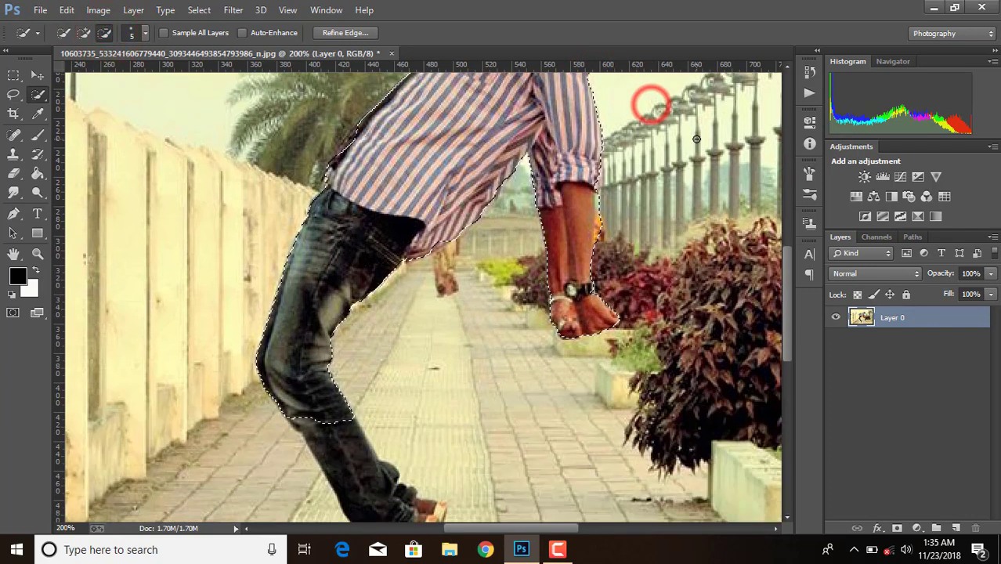
pyautogui.click(599, 196)
pyautogui.click(599, 237)
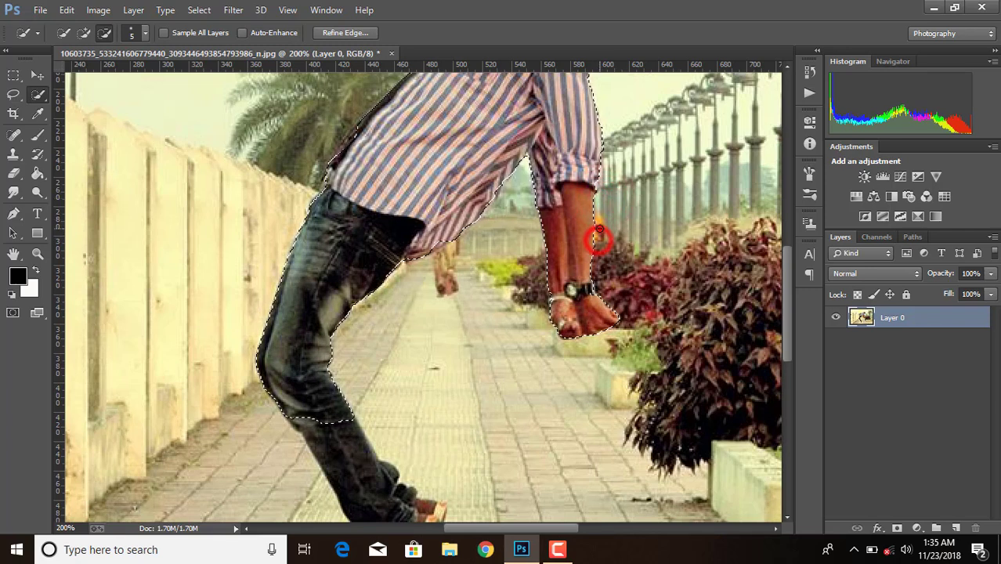
# Add the lower trouser leg and shoe to the selection, and mask Layer 0 to the selected man.
pyautogui.scroll(-3, 596, 228)
pyautogui.click(297, 230)
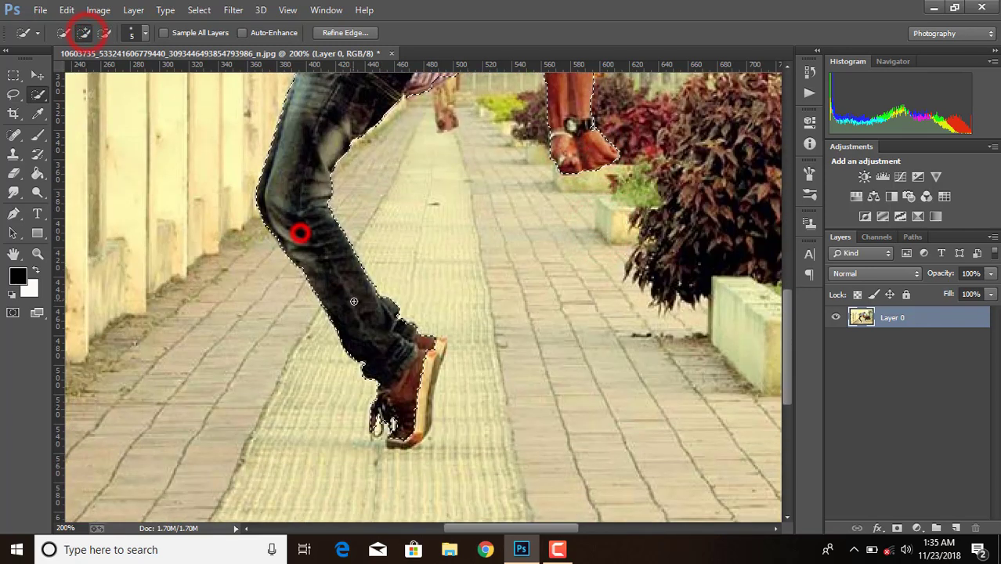
pyautogui.click(432, 367)
pyautogui.click(440, 351)
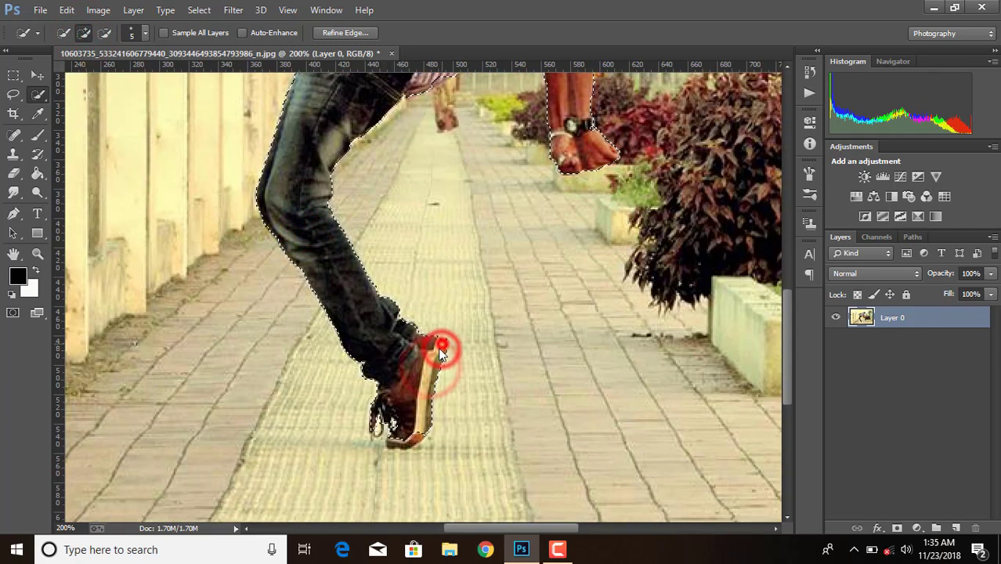
pyautogui.scroll(-2, 443, 349)
pyautogui.click(409, 374)
pyautogui.hotkey('ctrl', '-')
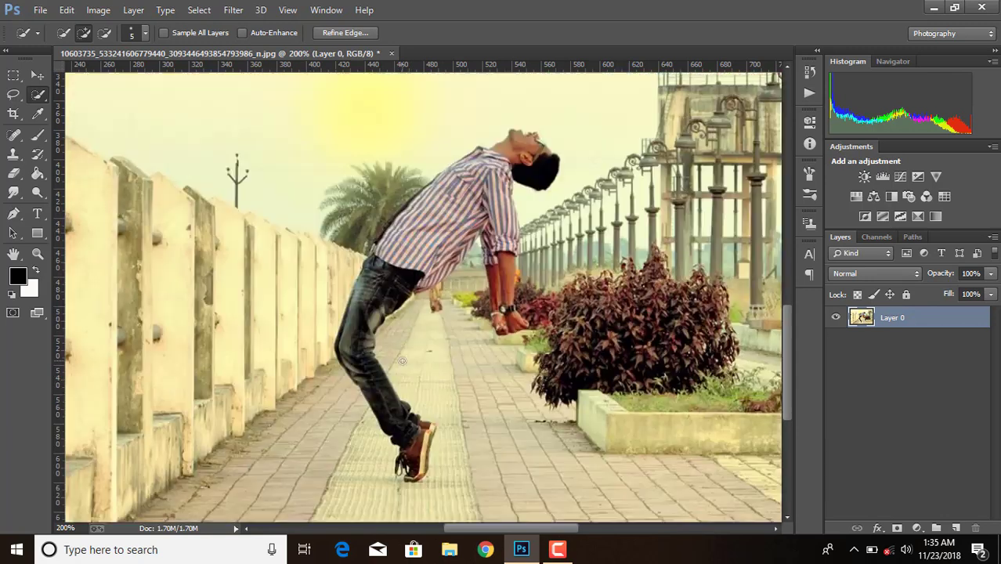
pyautogui.click(896, 528)
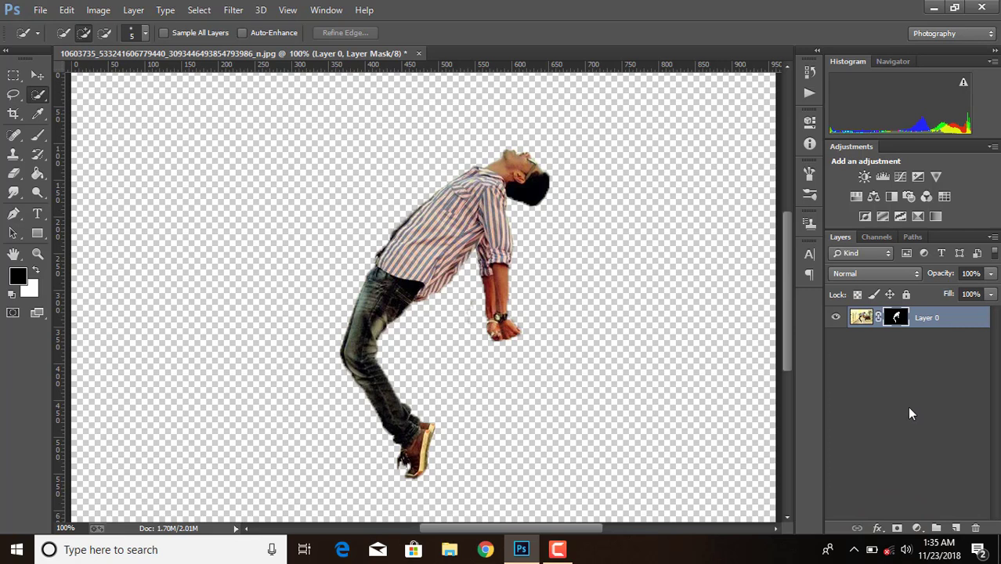
# Place the forest image ffb as a linked file in the document at its default size.
pyautogui.click(36, 10)
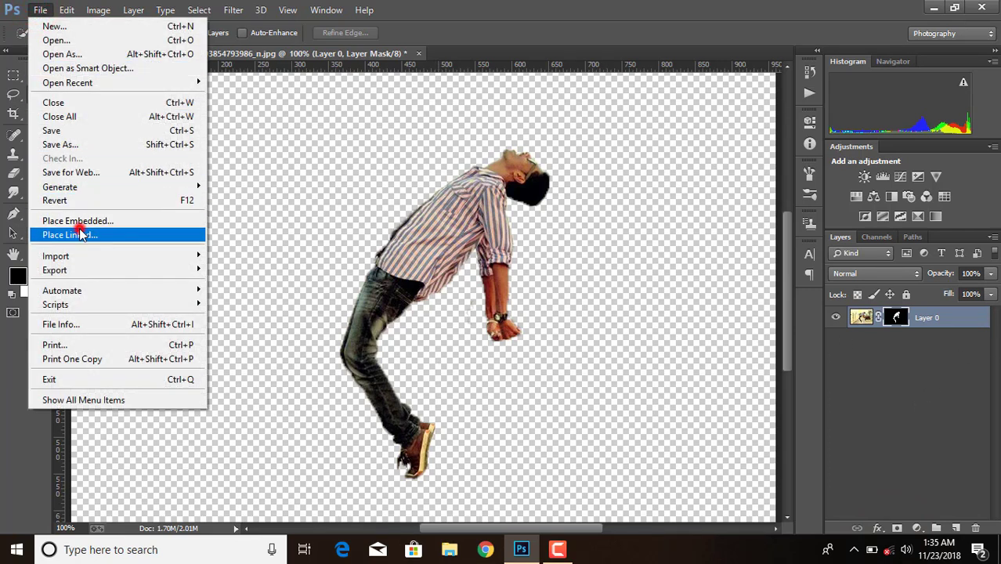
pyautogui.click(82, 234)
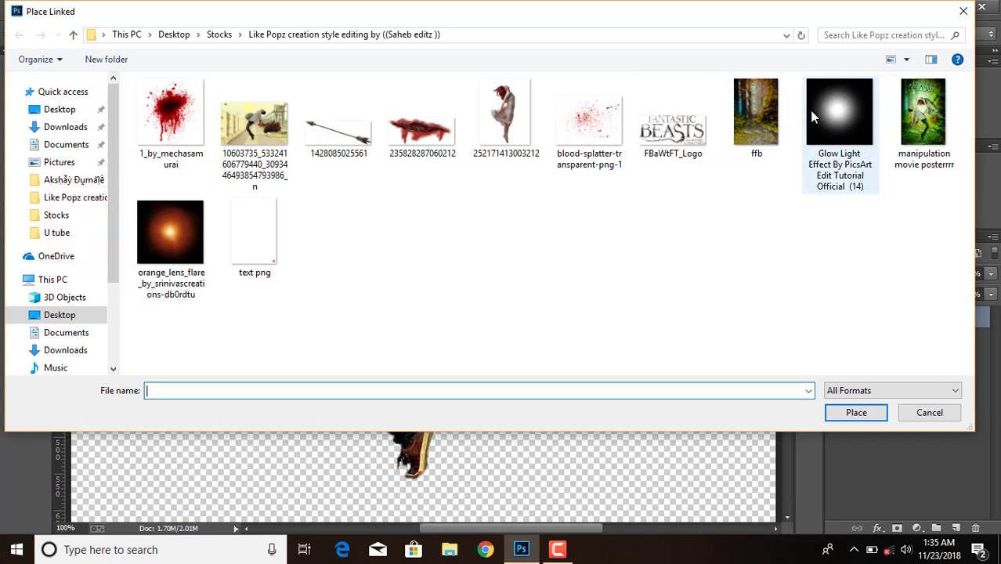
pyautogui.click(756, 116)
pyautogui.click(844, 416)
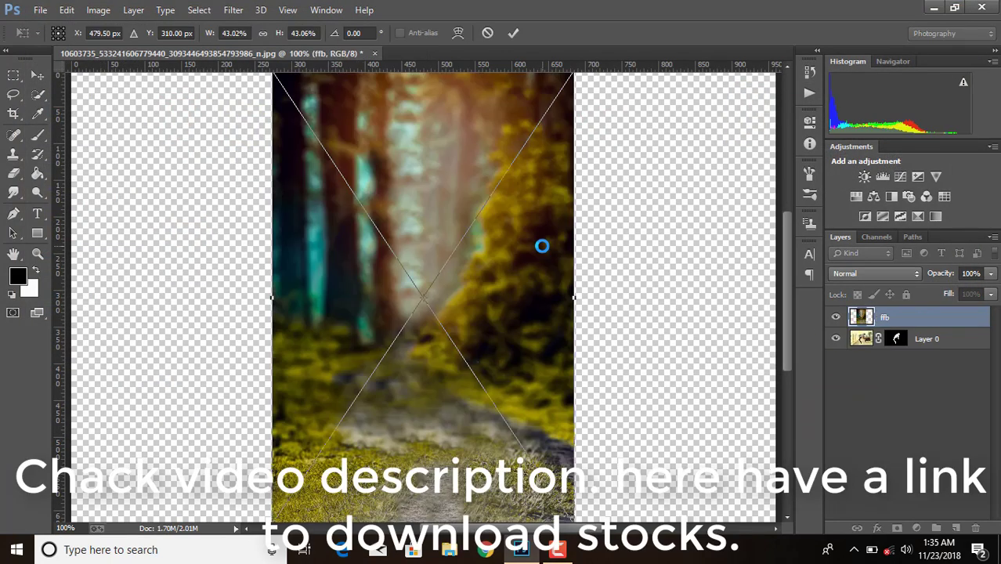
pyautogui.press('w')
pyautogui.click(513, 33)
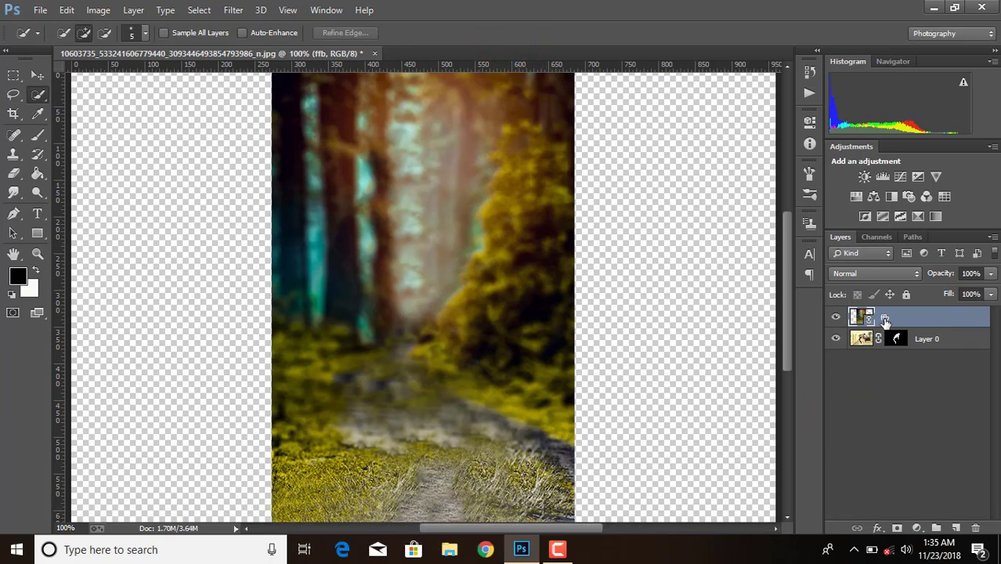
# Rasterize the ffb layer and move it below Layer 0.
pyautogui.rightClick(882, 319)
pyautogui.click(625, 272)
pyautogui.moveTo(903, 323); pyautogui.dragTo(923, 361)
pyautogui.click(897, 320)
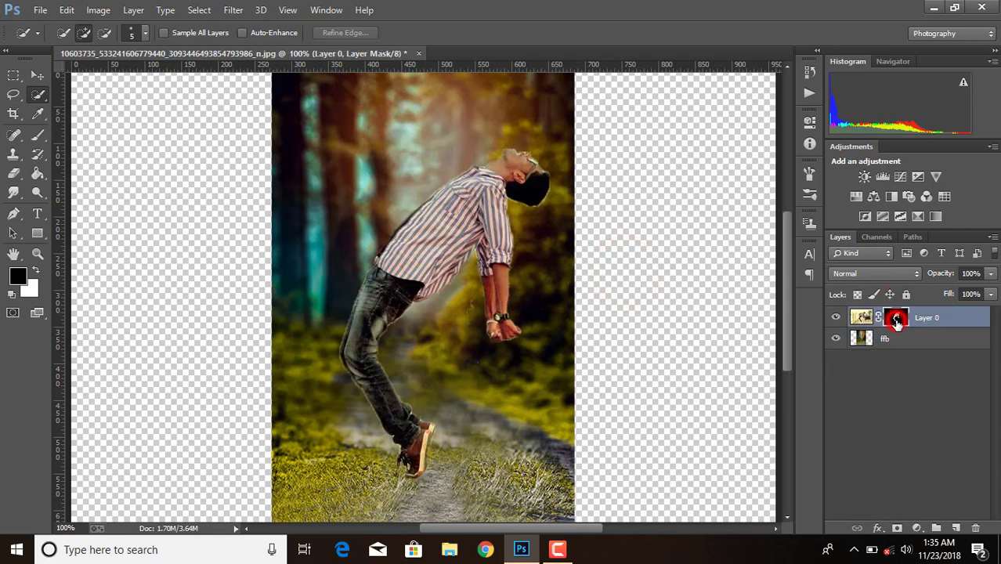
# Start a free transform on Layer 0 and flip the man horizontally.
pyautogui.rightClick(897, 320)
pyautogui.click(941, 319)
pyautogui.hotkey('ctrl', 't')
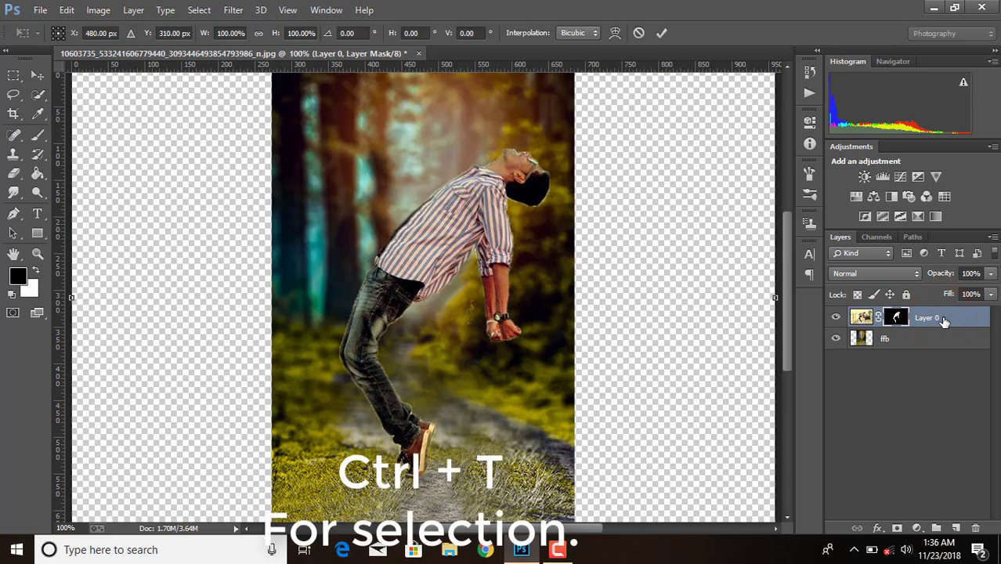
pyautogui.hotkey('ctrl', '-')
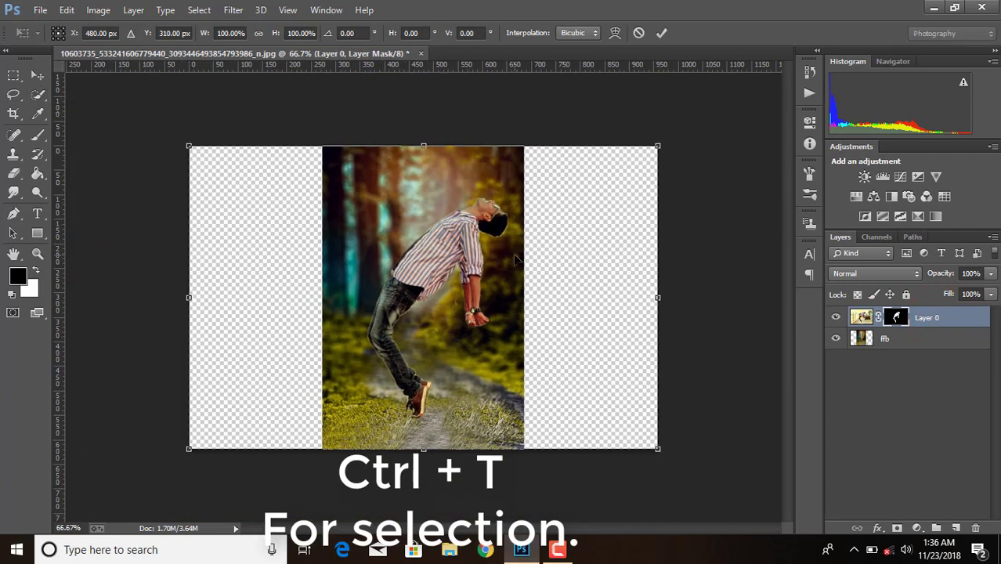
pyautogui.rightClick(514, 257)
pyautogui.click(562, 473)
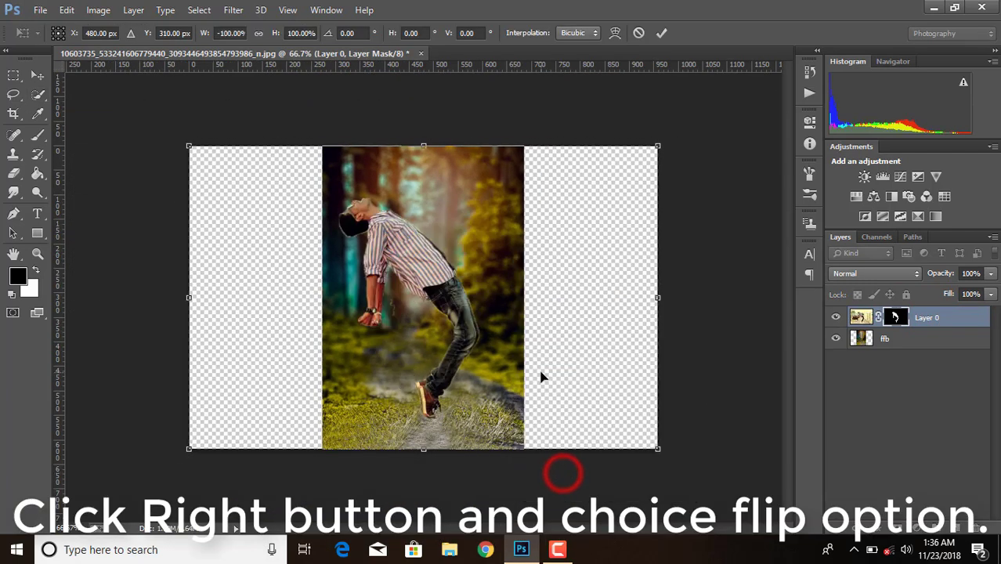
# Scale the man down to about 70% so he stands on the forest path, and apply the transform.
pyautogui.moveTo(190, 146); pyautogui.dragTo(229, 171)
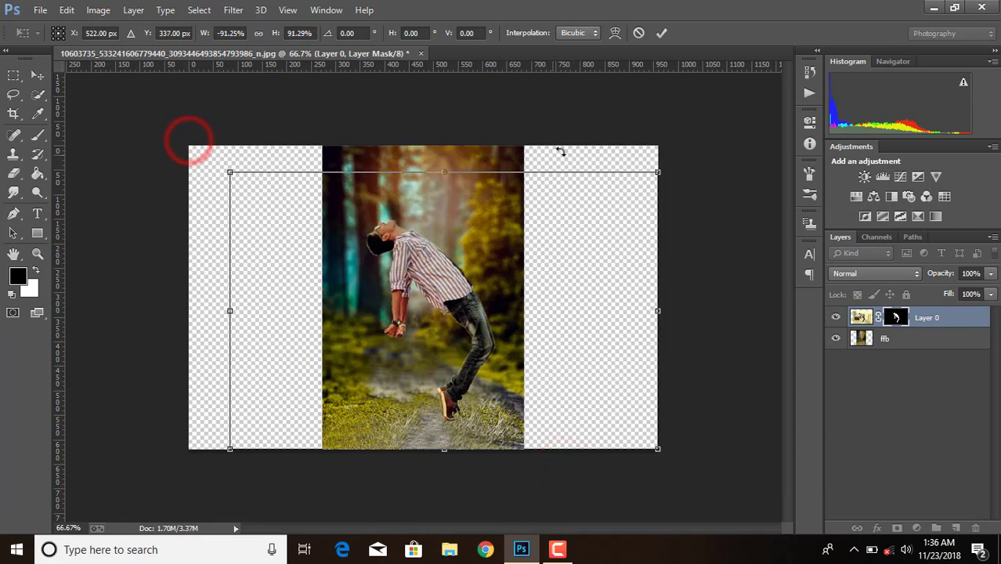
pyautogui.moveTo(662, 170); pyautogui.dragTo(616, 237)
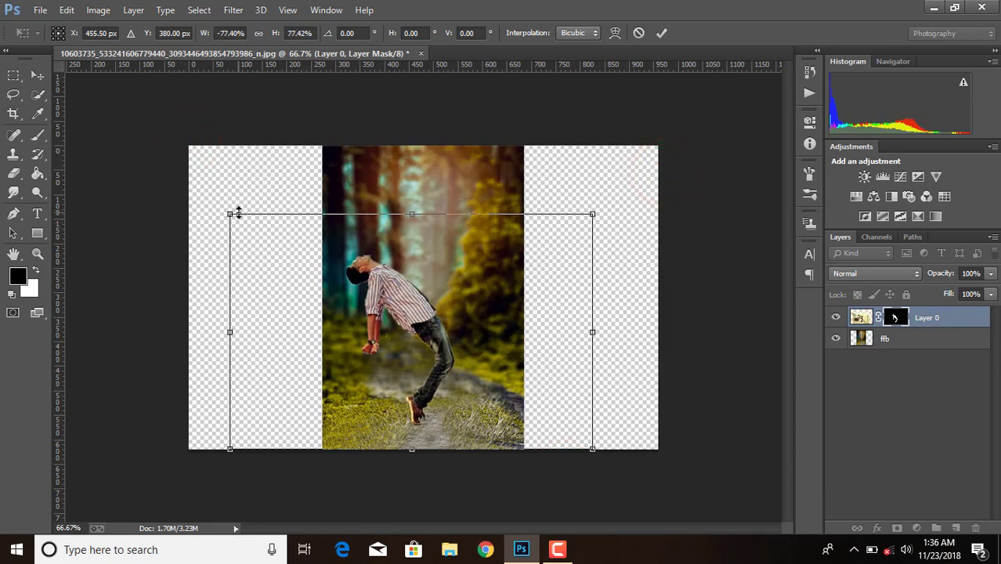
pyautogui.moveTo(230, 214); pyautogui.dragTo(243, 223)
pyautogui.moveTo(593, 224); pyautogui.dragTo(576, 242)
pyautogui.click(663, 33)
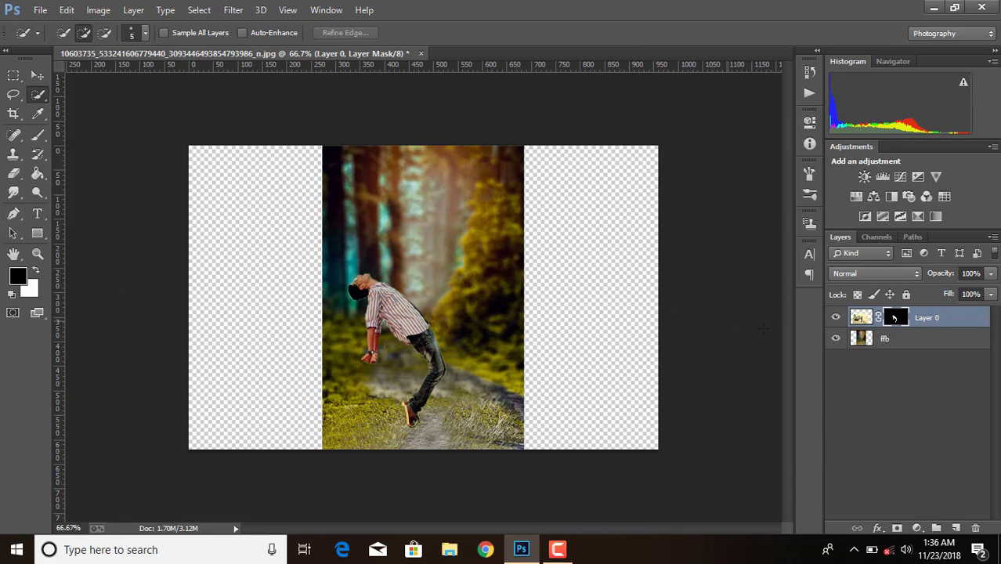
# Duplicate Layer 0 and delete the layer mask of the copy.
pyautogui.rightClick(893, 323)
pyautogui.click(791, 323)
pyautogui.moveTo(927, 321); pyautogui.dragTo(956, 528)
pyautogui.rightClick(895, 319)
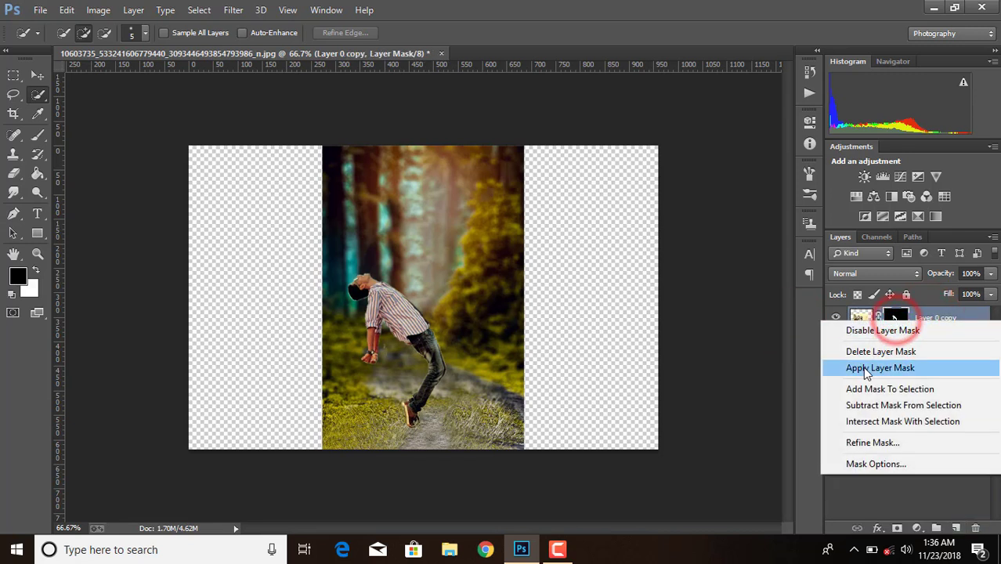
pyautogui.click(870, 354)
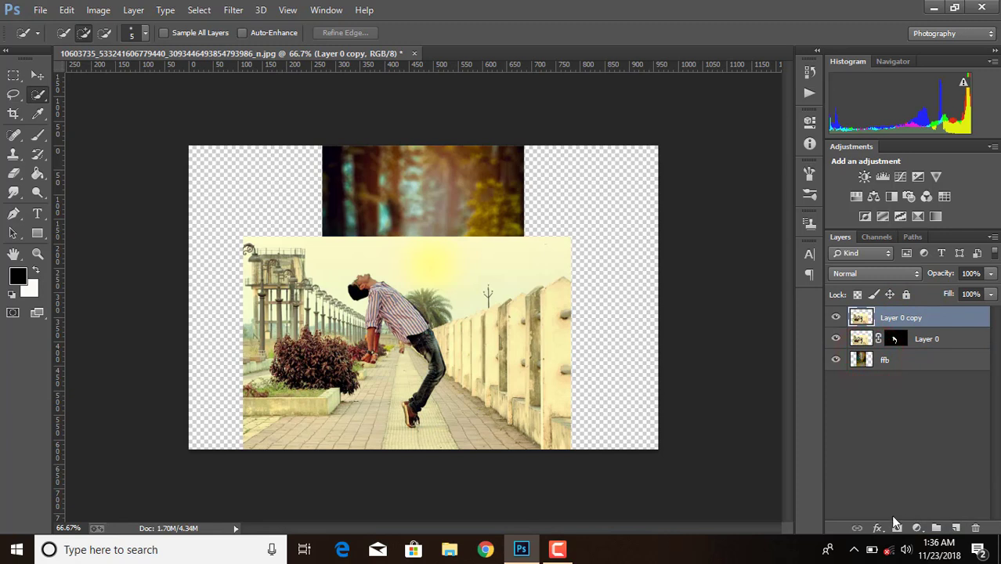
# Add a white layer mask to Layer 0 copy and set its blend mode to Multiply.
pyautogui.click(875, 271)
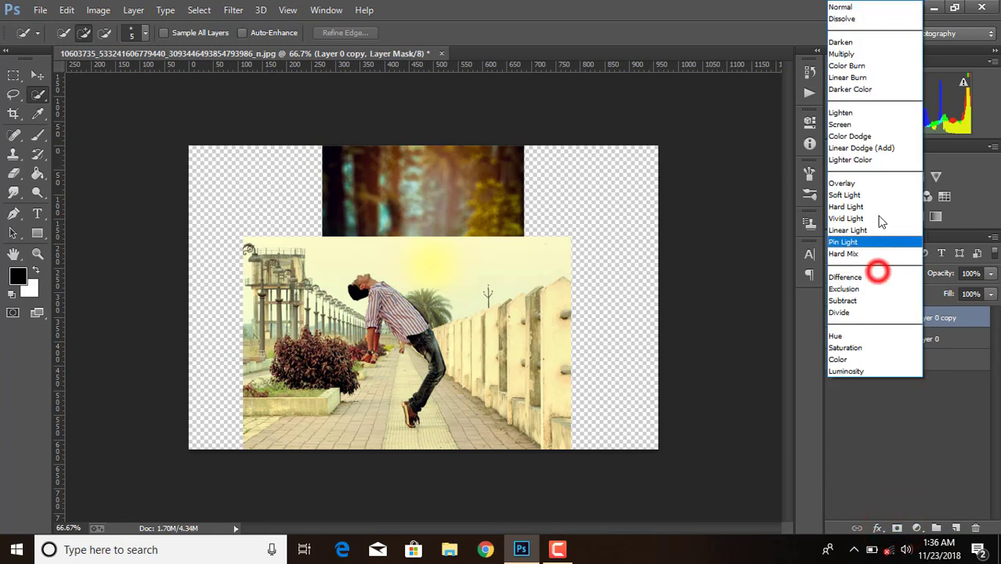
pyautogui.click(858, 54)
pyautogui.hotkey('ctrl', '+')
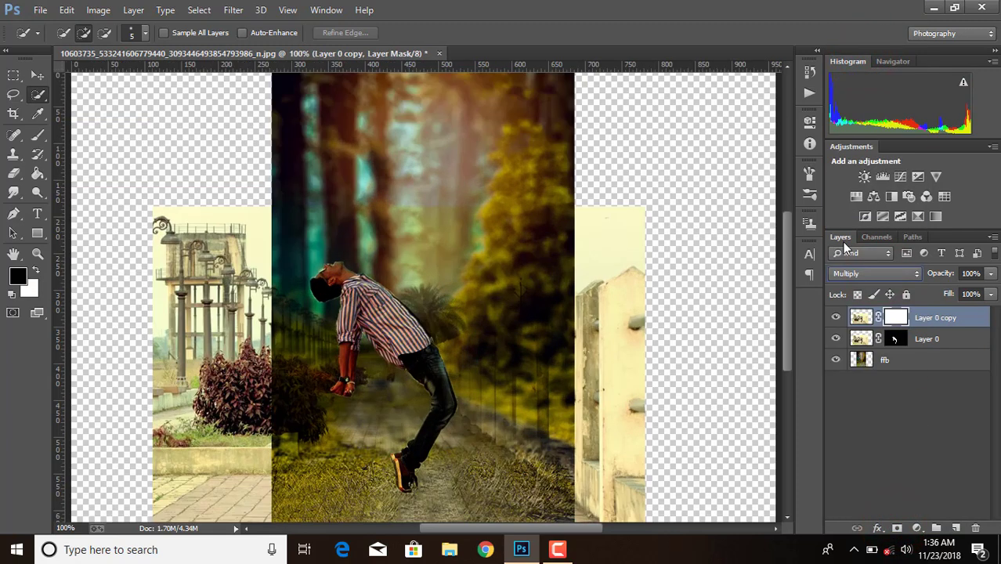
# Paint black on the Layer 0 copy mask with a 400 px brush to hide the original background around the man.
pyautogui.click(38, 137)
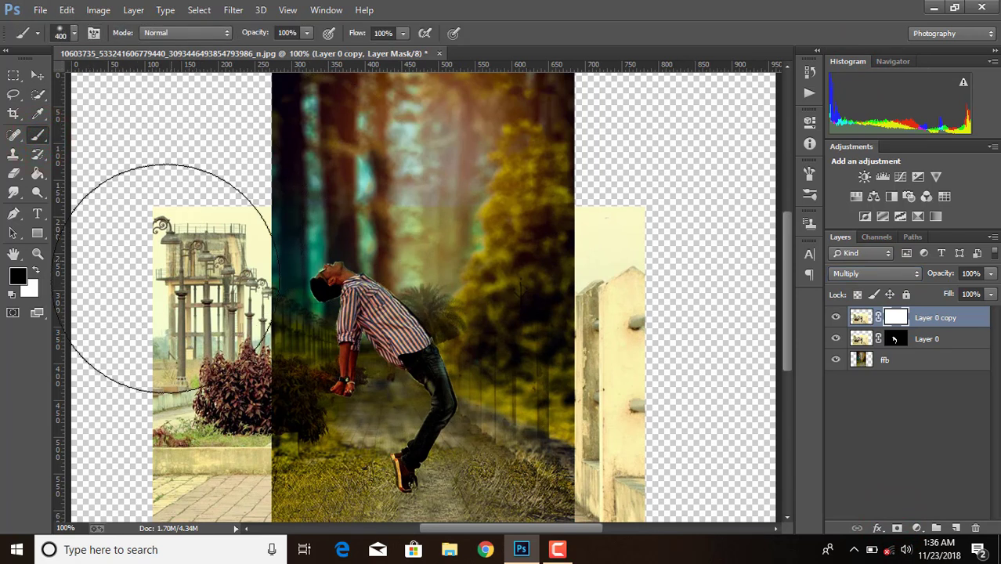
pyautogui.click(160, 278)
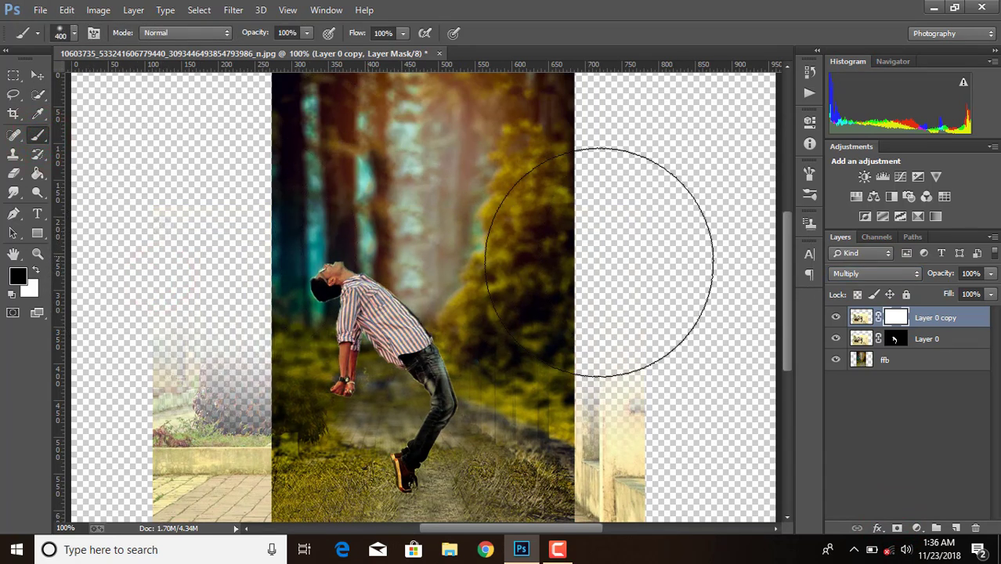
pyautogui.scroll(-1, 582, 246)
pyautogui.click(583, 255)
pyautogui.moveTo(160, 430); pyautogui.dragTo(190, 314)
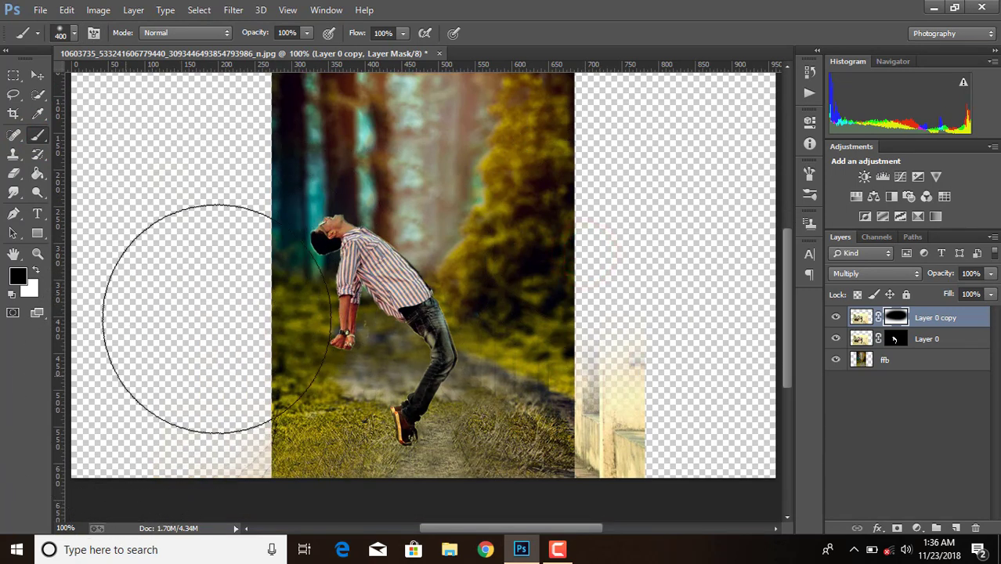
pyautogui.moveTo(647, 343)
pyautogui.mouseDown()
pyautogui.moveTo(626, 447)
pyautogui.moveTo(648, 373)
pyautogui.moveTo(644, 340)
pyautogui.moveTo(578, 304)
pyautogui.mouseUp()
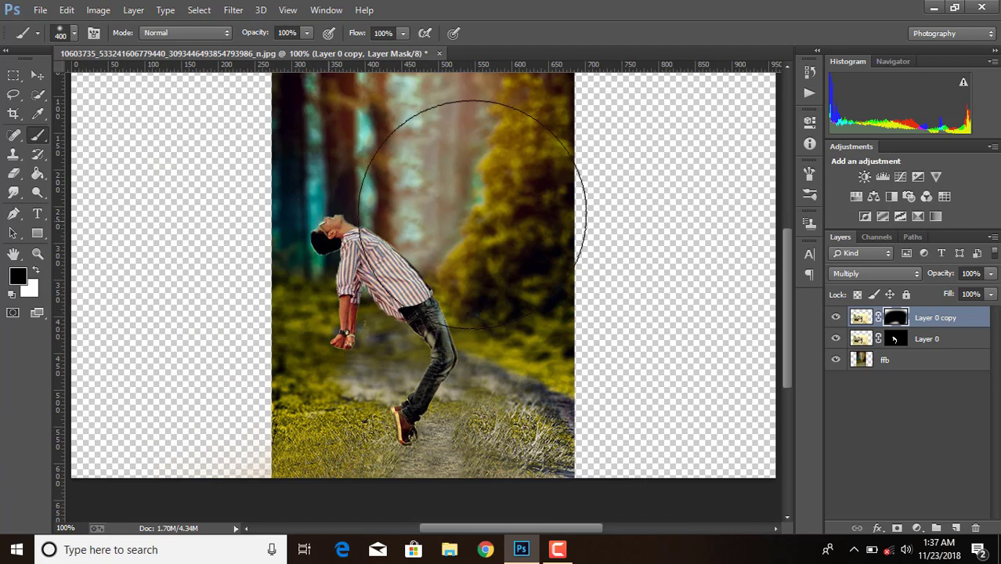
# Apply the layer masks of Layer 0 and Layer 0 copy permanently to their layers.
pyautogui.click(892, 341)
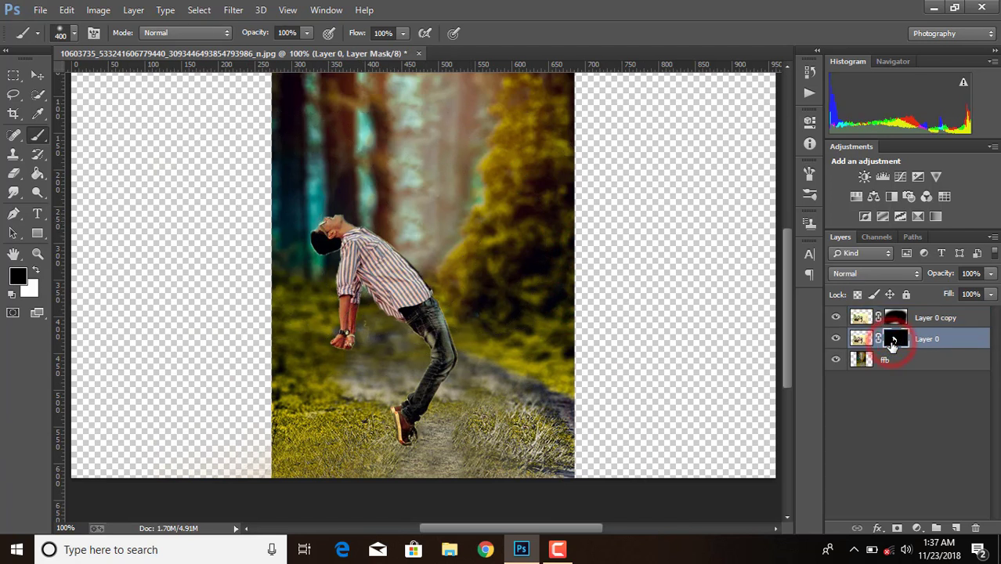
pyautogui.rightClick(893, 345)
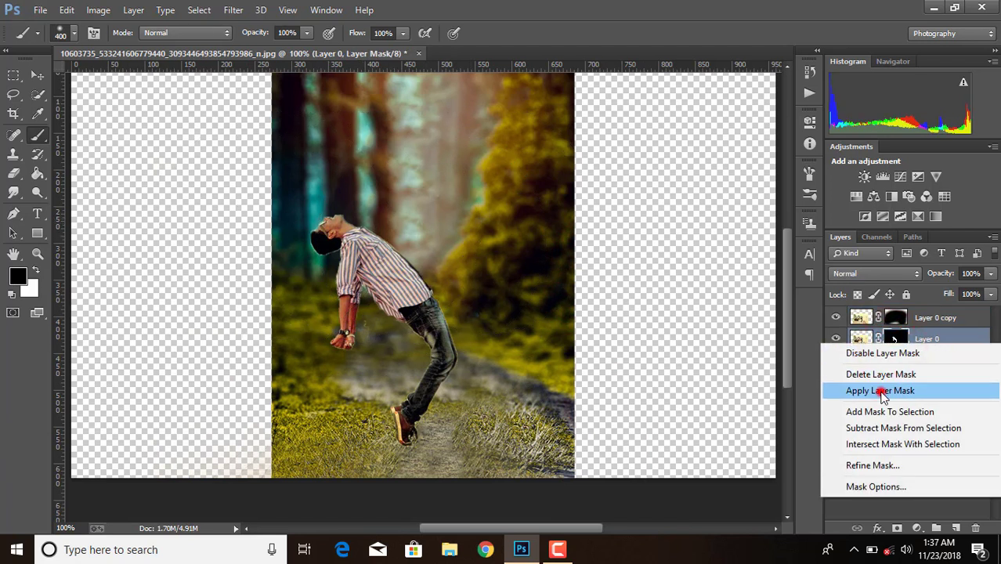
pyautogui.click(882, 394)
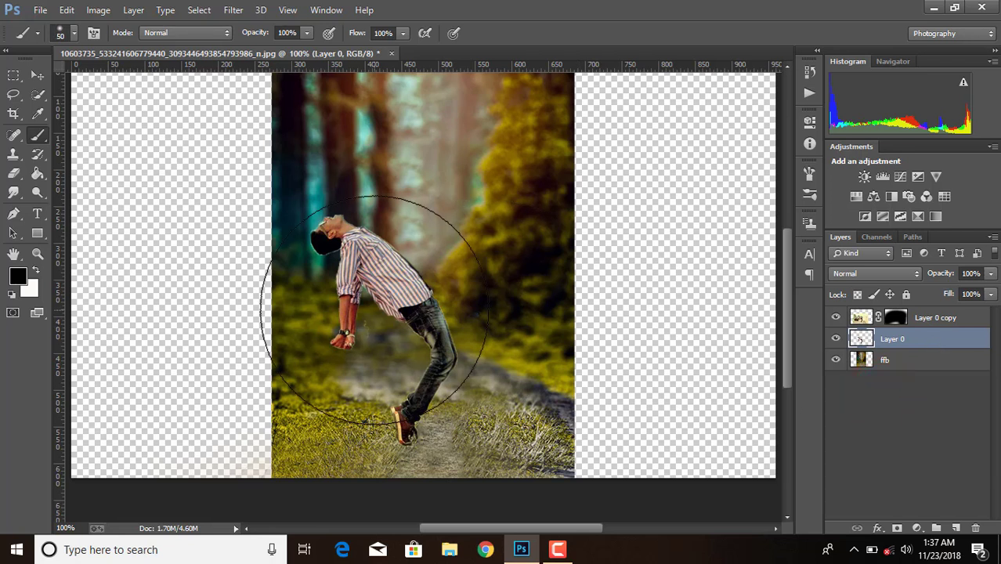
pyautogui.click(14, 173)
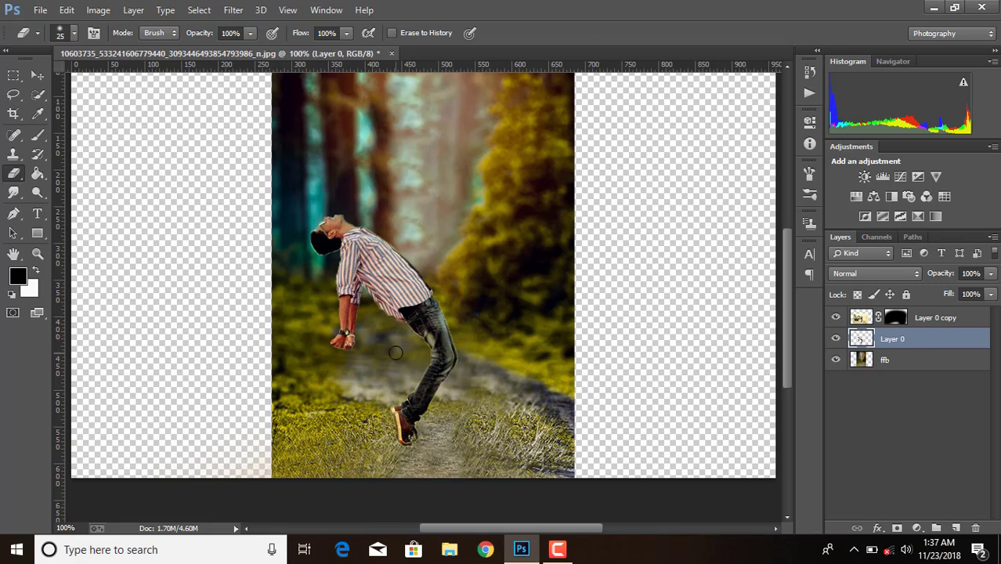
pyautogui.hotkey('ctrl', '-')
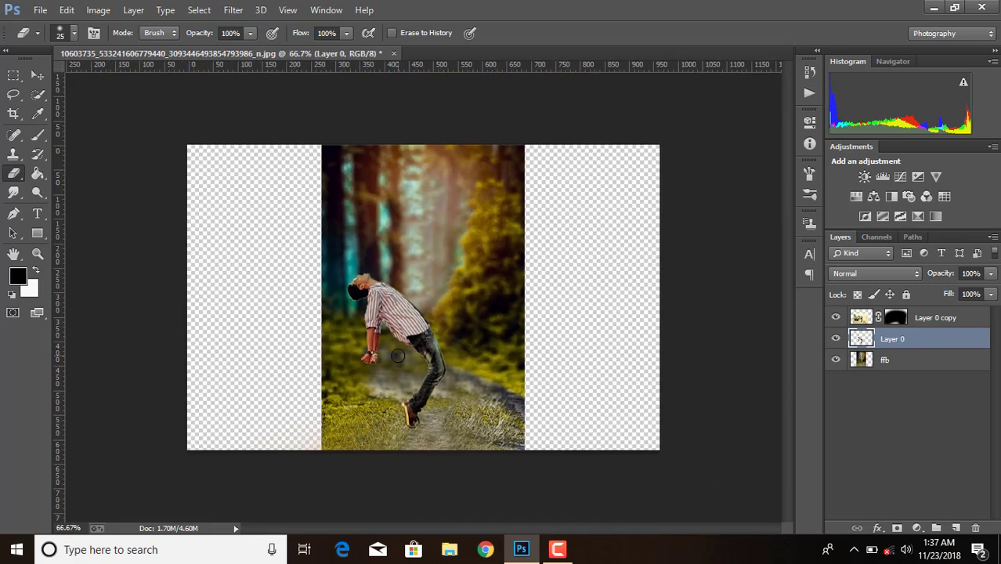
pyautogui.hotkey('ctrl', '+')
pyautogui.hotkey('ctrl', '-')
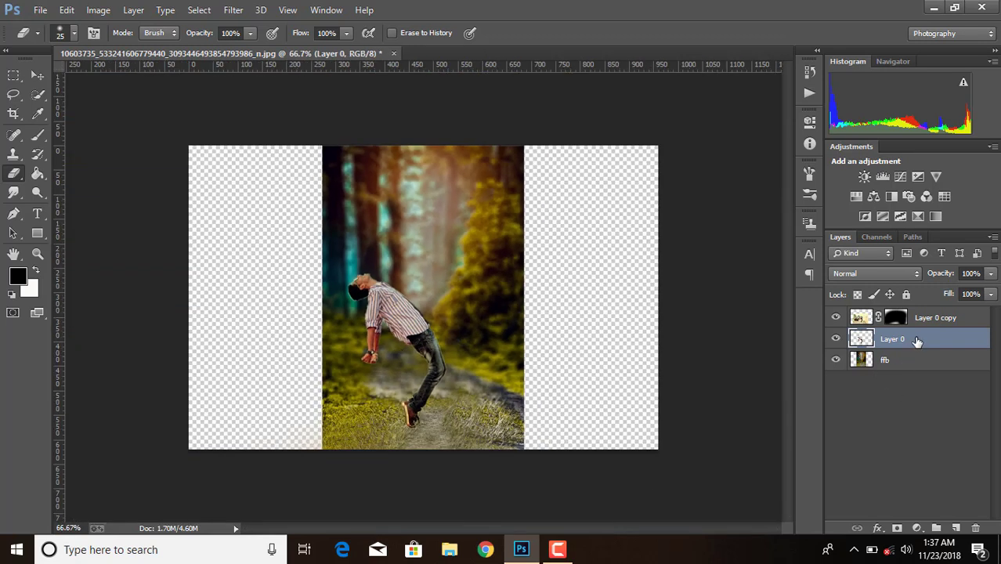
pyautogui.click(930, 321)
pyautogui.rightClick(896, 317)
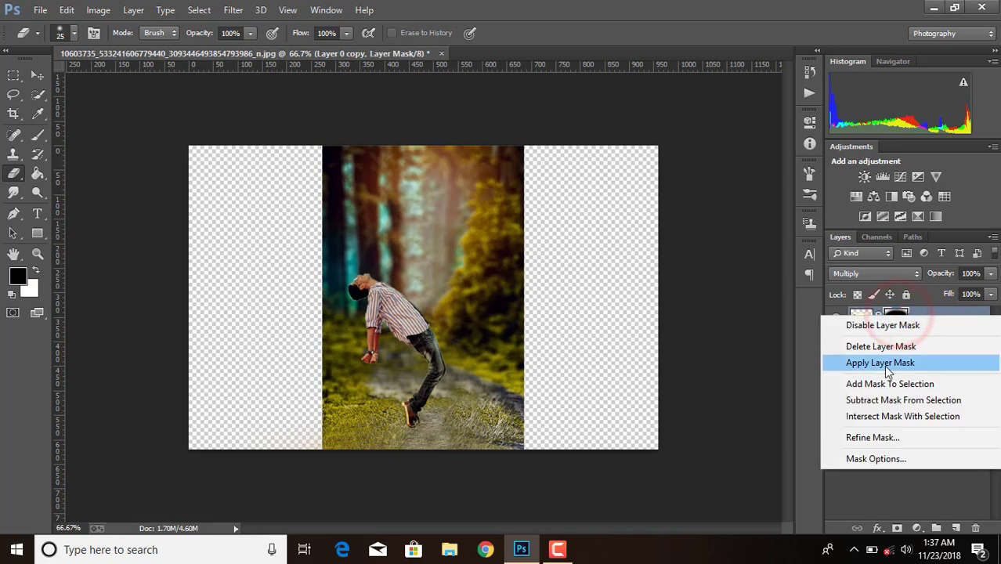
pyautogui.click(887, 362)
pyautogui.click(35, 9)
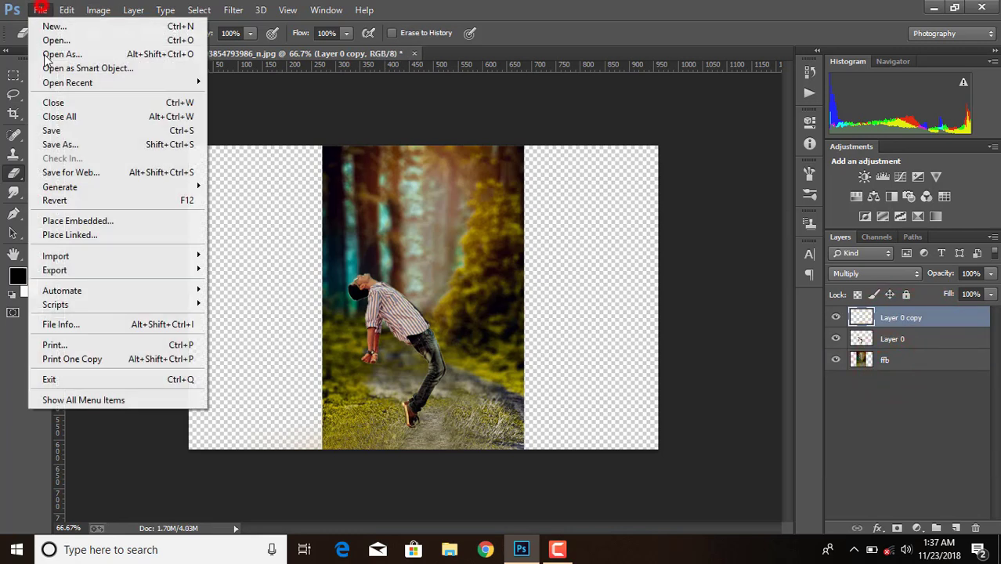
pyautogui.click(79, 229)
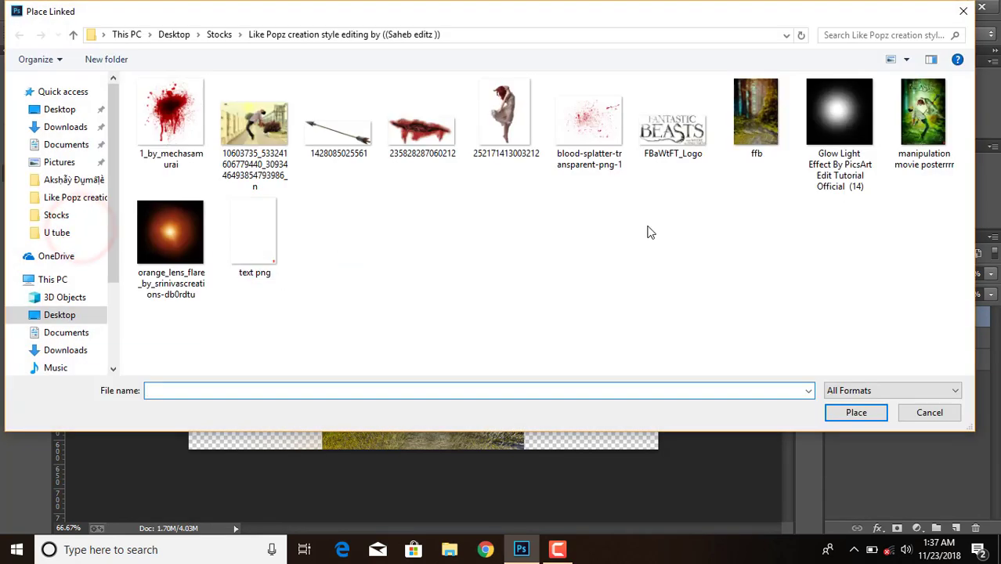
pyautogui.click(487, 116)
pyautogui.click(857, 412)
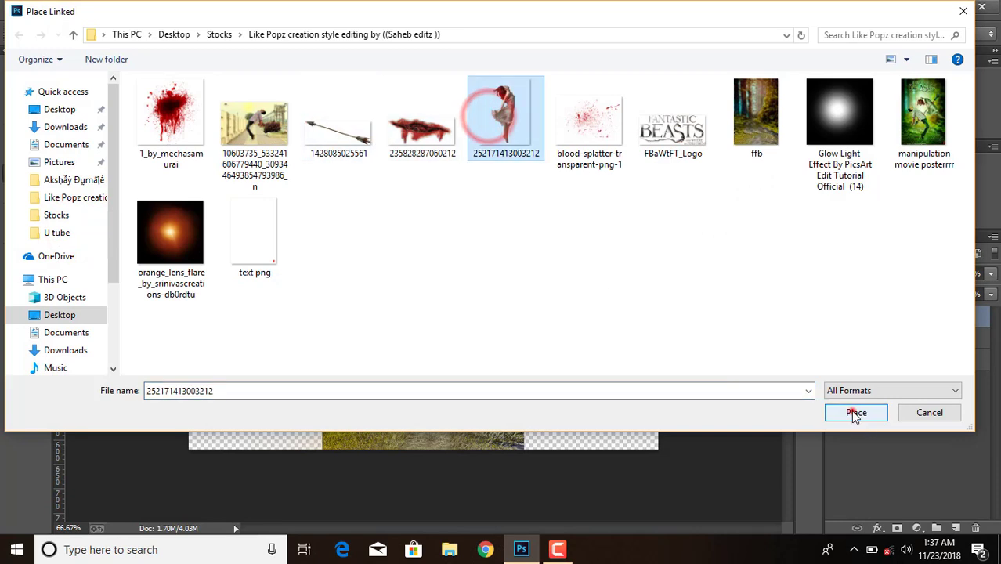
# Rotate the woman to about -48°, scale her to about 28%, position her floating above the man, and apply the transform.
pyautogui.moveTo(497, 111); pyautogui.dragTo(350, 216)
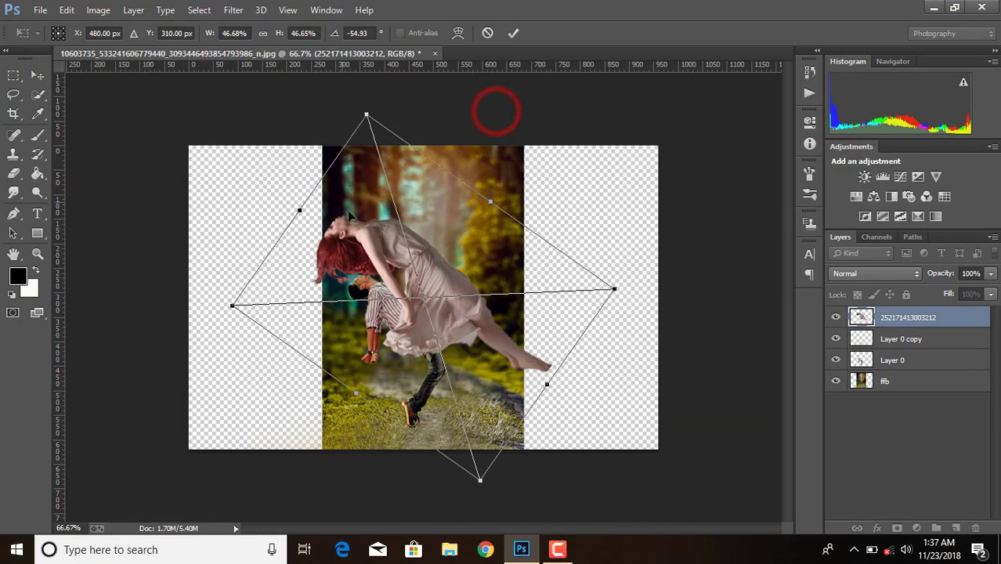
pyautogui.hotkey('ctrl', '+')
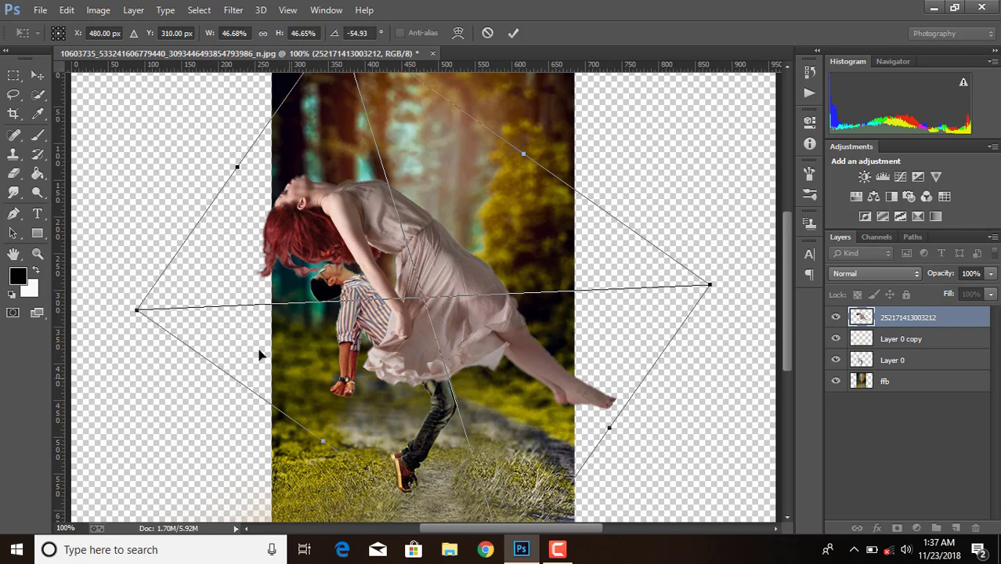
pyautogui.moveTo(134, 307); pyautogui.dragTo(302, 299)
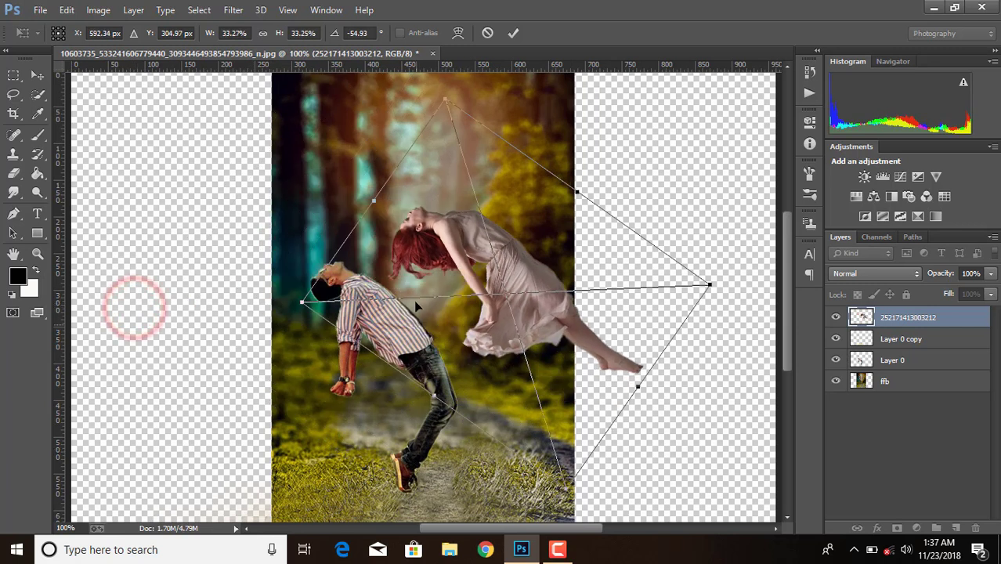
pyautogui.moveTo(445, 98); pyautogui.dragTo(448, 139)
pyautogui.moveTo(568, 488); pyautogui.dragTo(552, 455)
pyautogui.moveTo(632, 206); pyautogui.dragTo(648, 252)
pyautogui.moveTo(564, 253); pyautogui.dragTo(529, 232)
pyautogui.moveTo(548, 145); pyautogui.dragTo(527, 128)
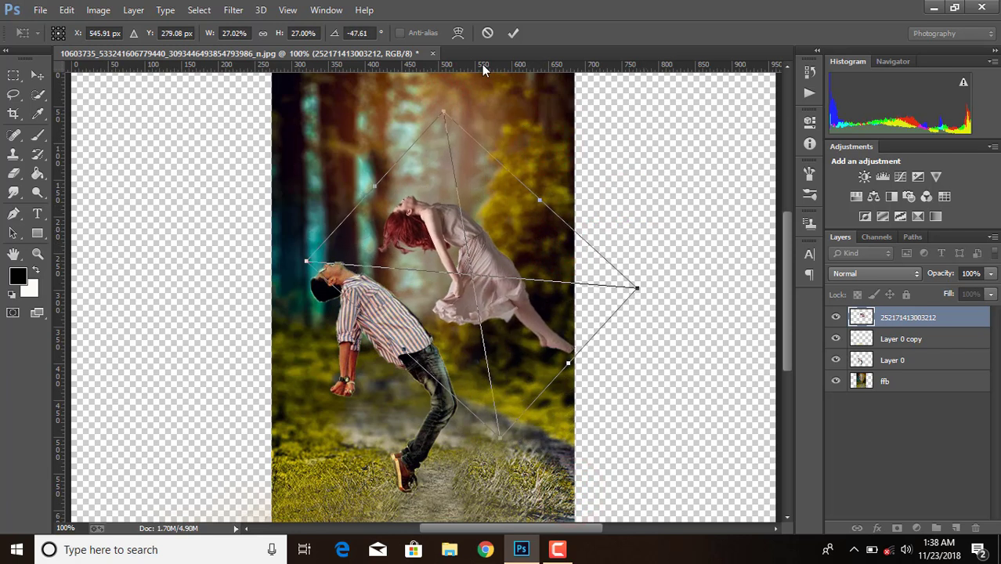
pyautogui.moveTo(443, 106); pyautogui.dragTo(438, 94)
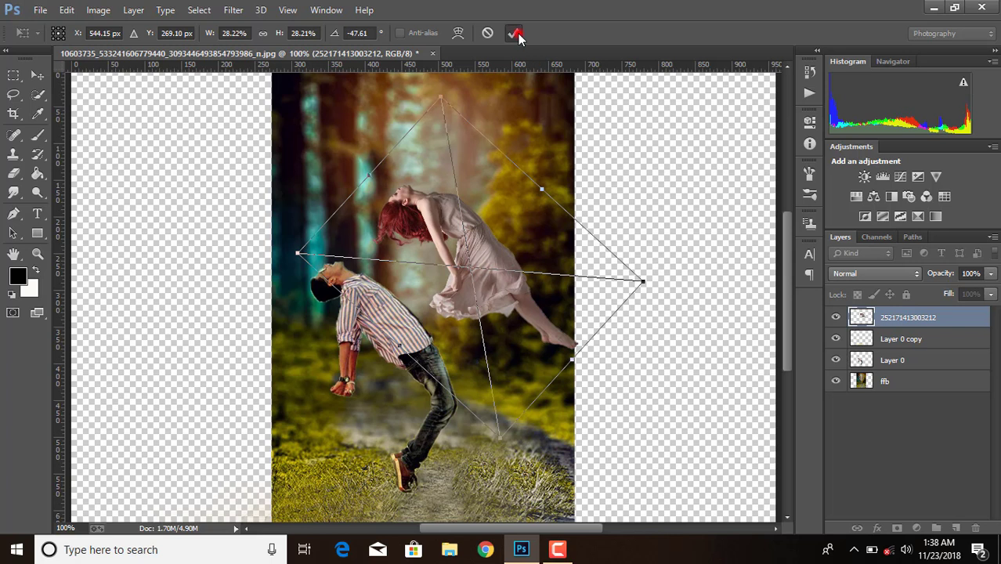
pyautogui.click(516, 34)
pyautogui.press('e')
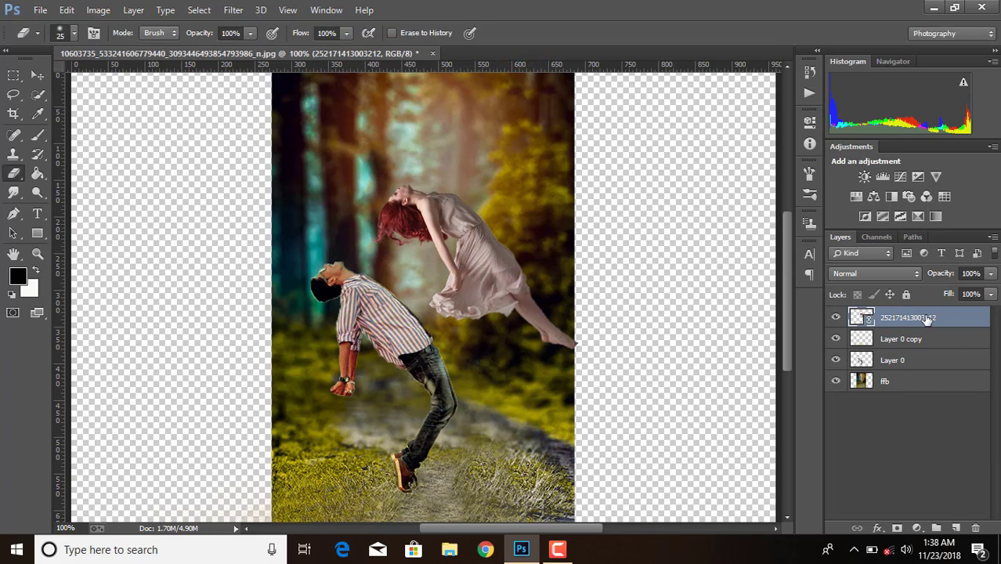
pyautogui.rightClick(928, 317)
pyautogui.click(658, 275)
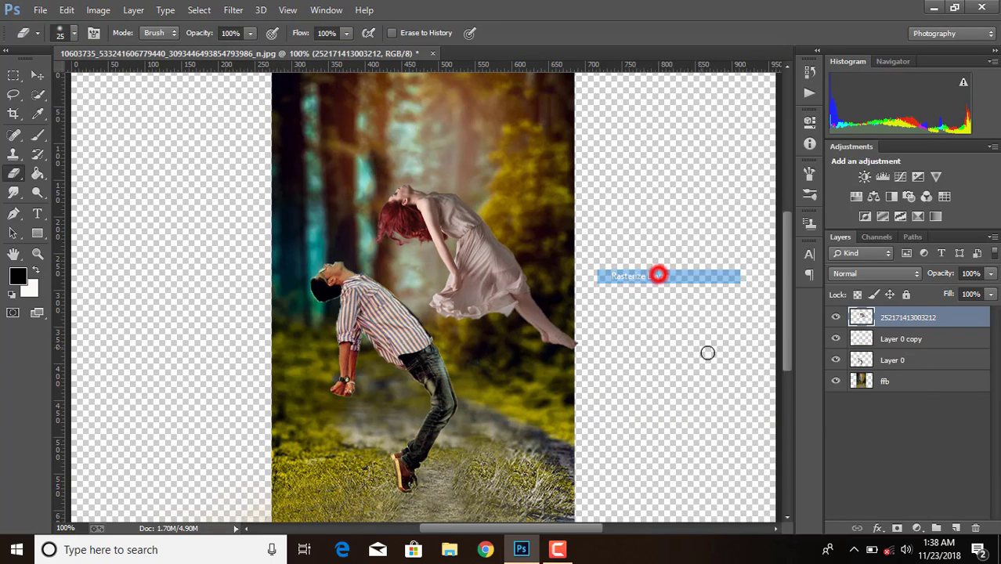
pyautogui.click(911, 380)
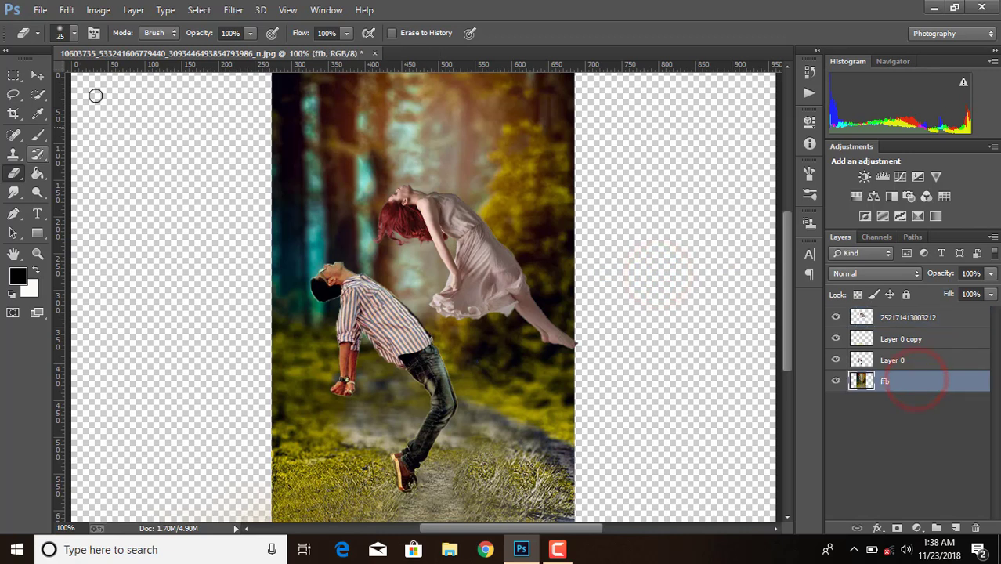
pyautogui.click(40, 9)
pyautogui.click(78, 230)
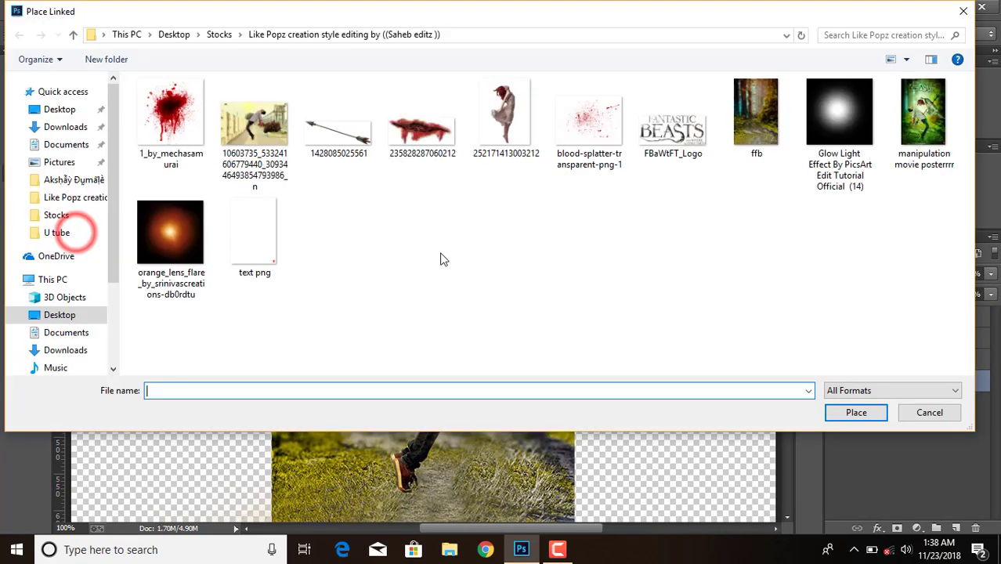
pyautogui.click(337, 122)
pyautogui.click(857, 412)
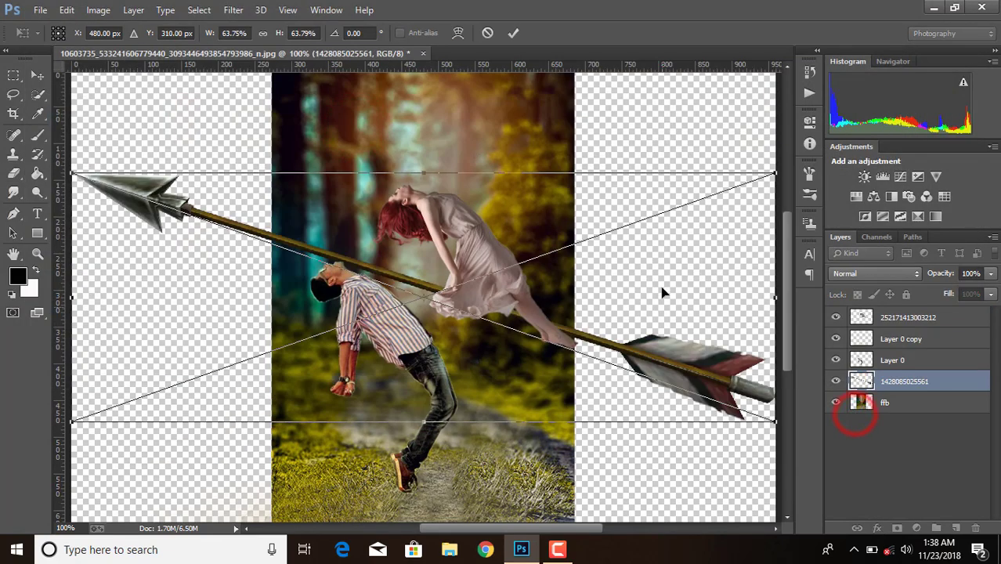
# Rotate the arrow to about -56° and shrink it to about 45% width and 38% height.
pyautogui.hotkey('ctrl', '-')
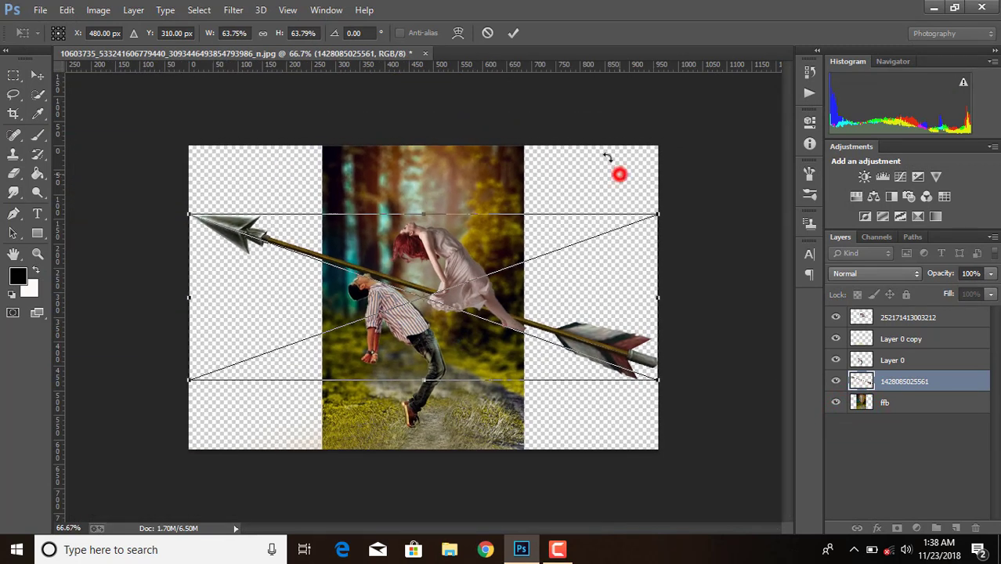
pyautogui.moveTo(608, 158); pyautogui.dragTo(429, 95)
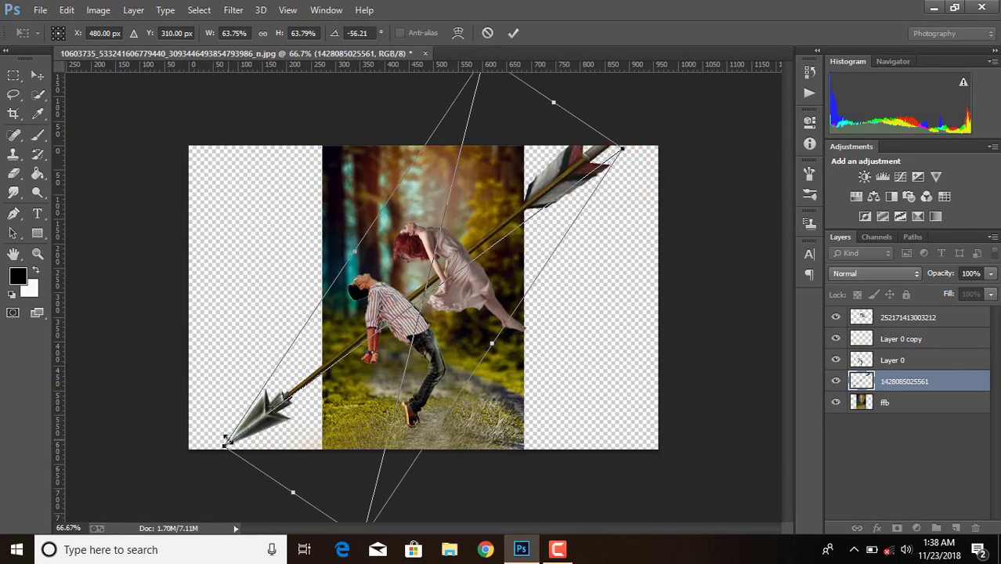
pyautogui.moveTo(223, 446); pyautogui.dragTo(356, 370)
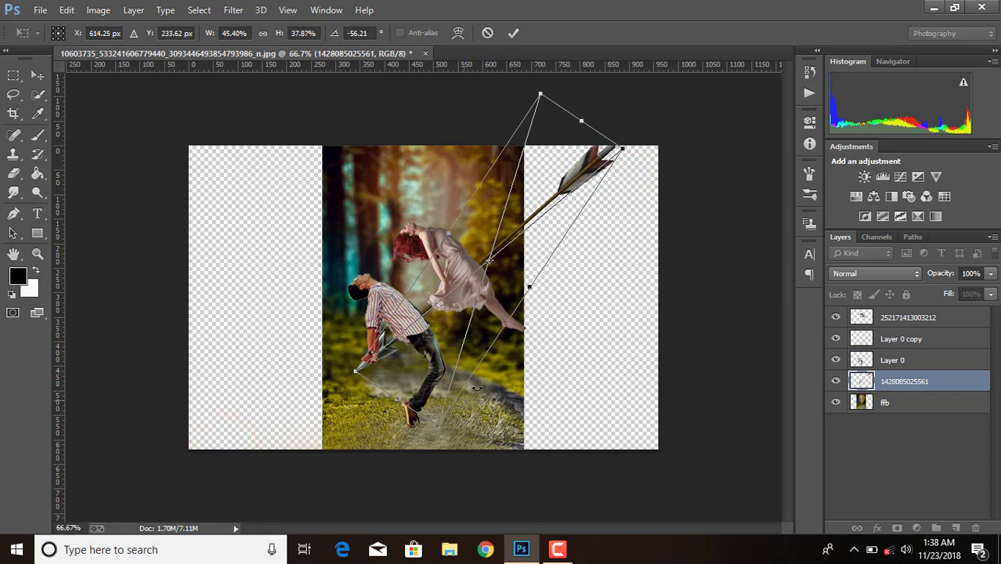
# Shrink the arrow to about 27% width, rotate it to about -69°, and run it diagonally behind the woman and the man.
pyautogui.moveTo(621, 147); pyautogui.dragTo(511, 221)
pyautogui.moveTo(397, 402); pyautogui.dragTo(441, 393)
pyautogui.moveTo(518, 188)
pyautogui.mouseDown()
pyautogui.moveTo(498, 168)
pyautogui.moveTo(514, 203)
pyautogui.mouseUp()
pyautogui.moveTo(489, 233); pyautogui.dragTo(485, 222)
pyautogui.moveTo(504, 178); pyautogui.dragTo(493, 207)
pyautogui.moveTo(401, 367)
pyautogui.mouseDown()
pyautogui.moveTo(399, 352)
pyautogui.moveTo(401, 364)
pyautogui.mouseUp()
pyautogui.moveTo(465, 231); pyautogui.dragTo(491, 200)
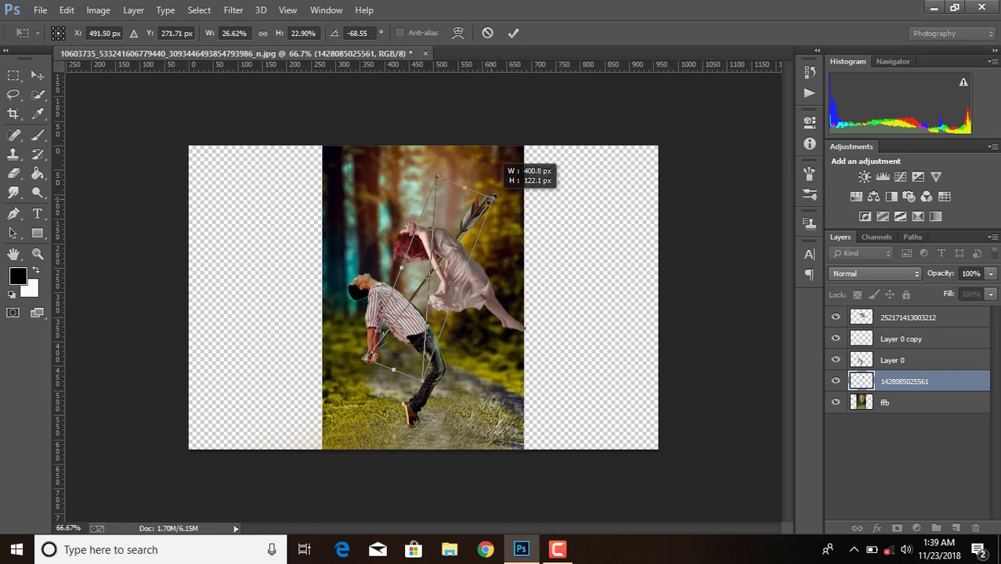
# Fine-tune the arrow's position and size to about 27.3% width and 23.3% height, and apply the transform.
pyautogui.moveTo(491, 199); pyautogui.dragTo(474, 211)
pyautogui.press('Down')
pyautogui.press('Down')
pyautogui.press('Down')
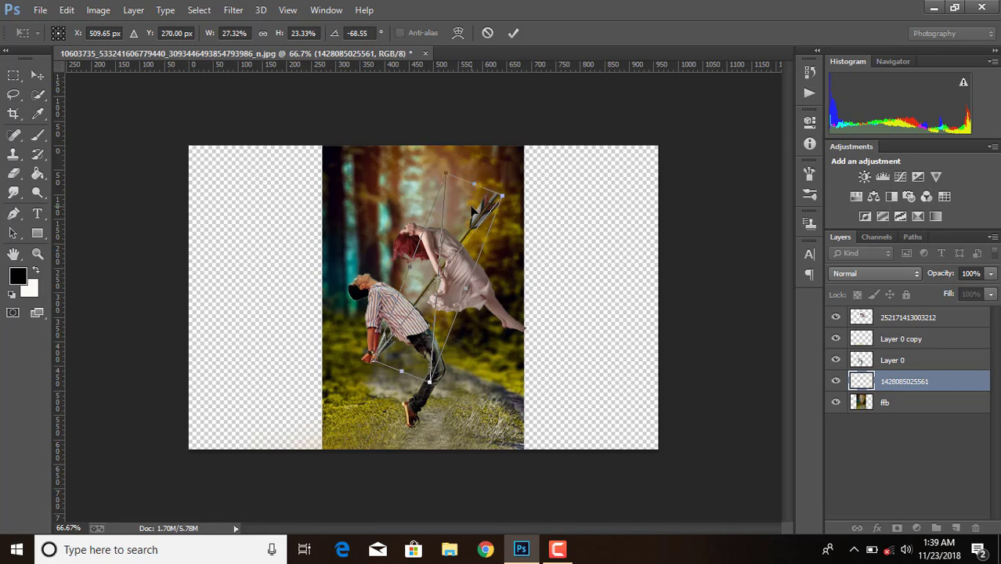
pyautogui.press('Up')
pyautogui.press('Up')
pyautogui.press('Up')
pyautogui.click(512, 35)
pyautogui.press('e')
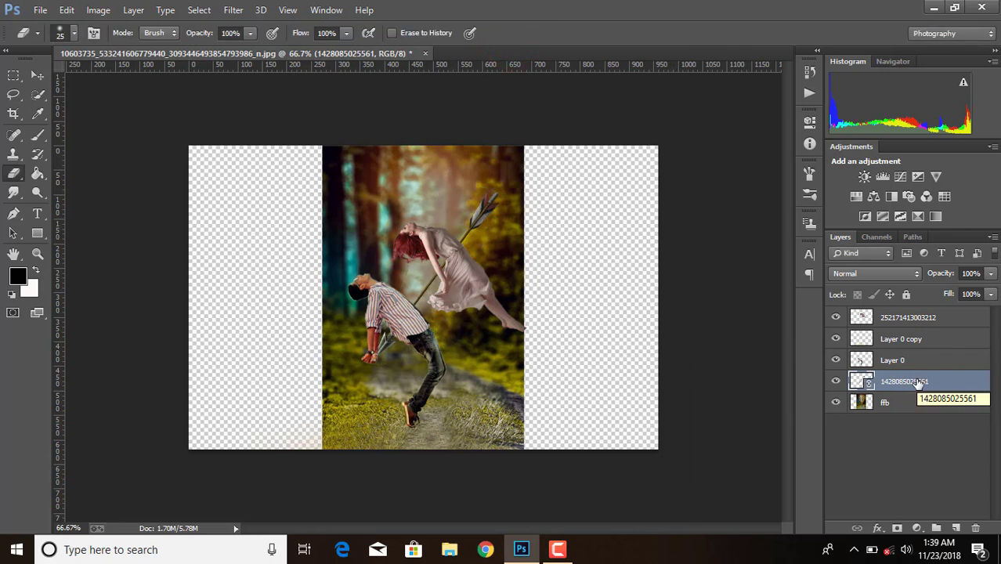
# Transform the arrow layer again, nudging it slightly right and scaling it to about 26% width and 22% height, and apply.
pyautogui.click(923, 402)
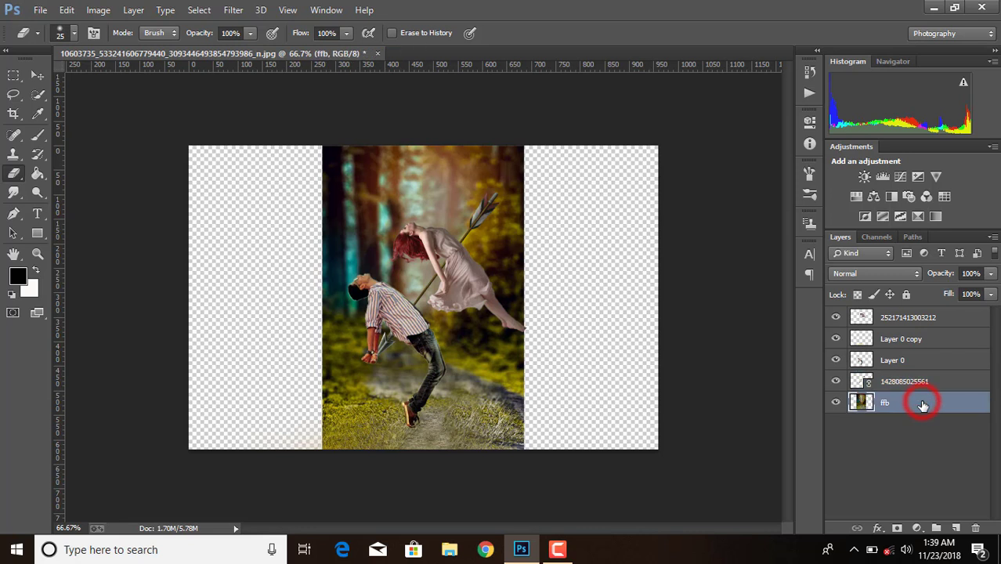
pyautogui.click(932, 384)
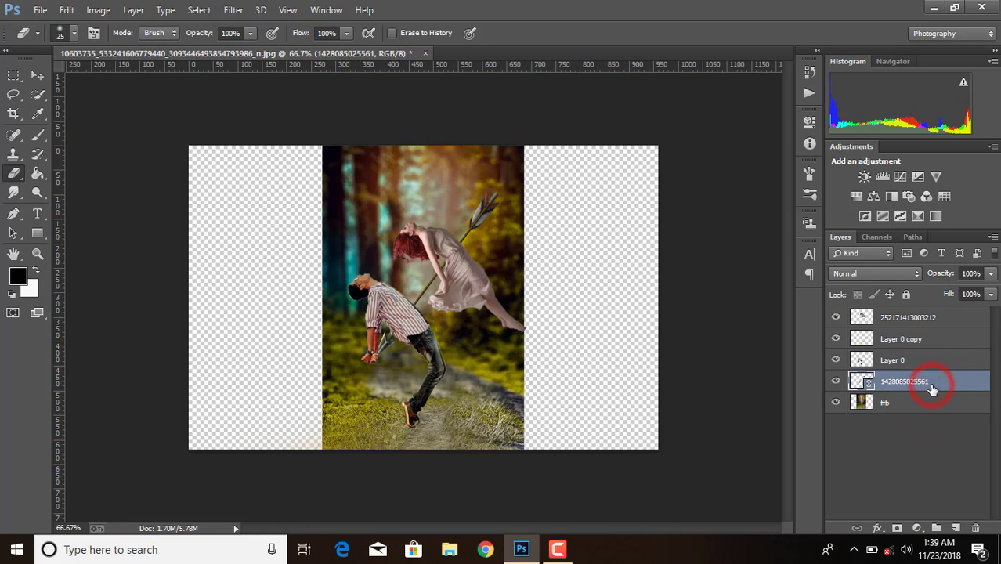
pyautogui.hotkey('ctrl', 't')
pyautogui.press('Right')
pyautogui.press('Right')
pyautogui.press('Right')
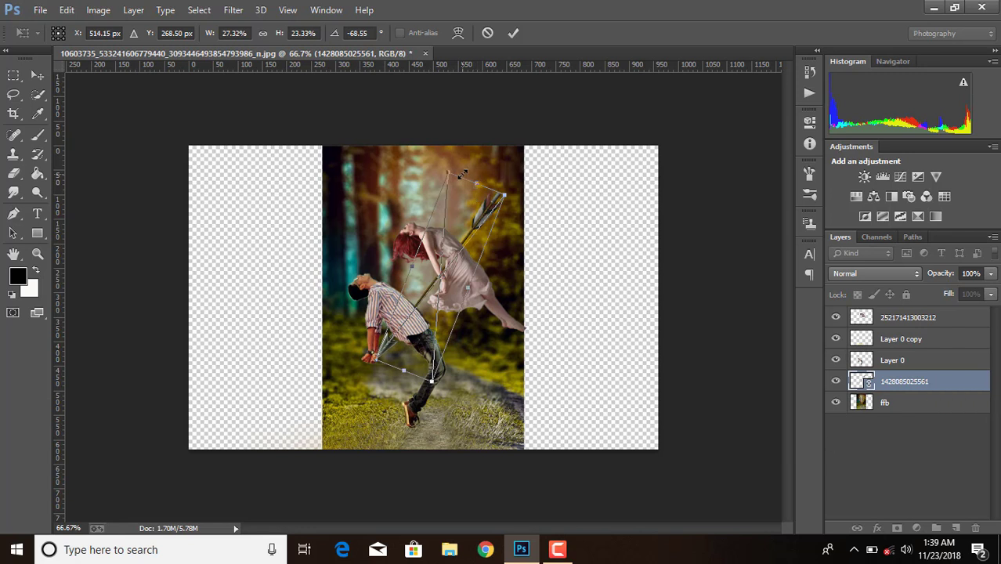
pyautogui.moveTo(449, 170); pyautogui.dragTo(445, 178)
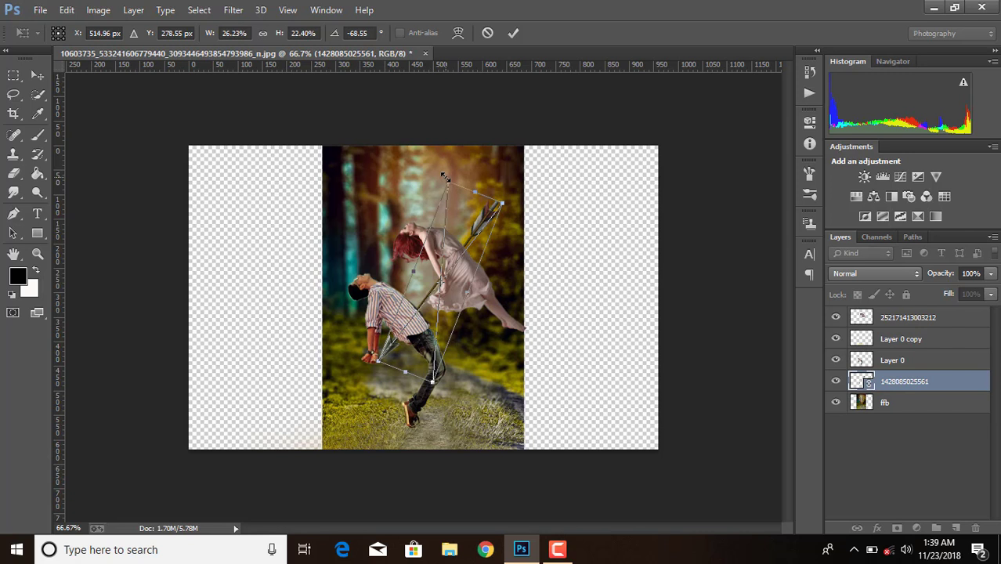
pyautogui.click(511, 32)
pyautogui.press('e')
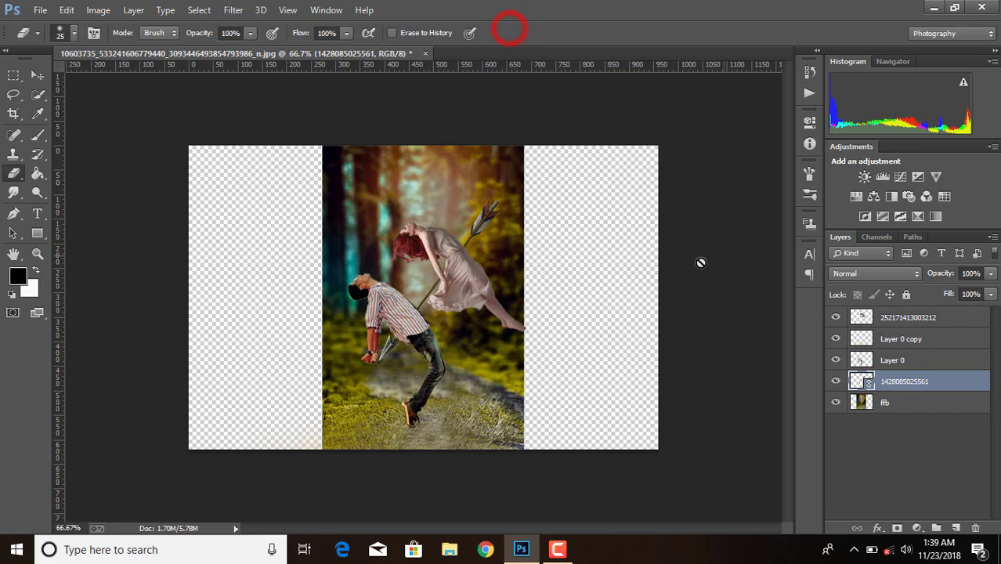
pyautogui.click(921, 319)
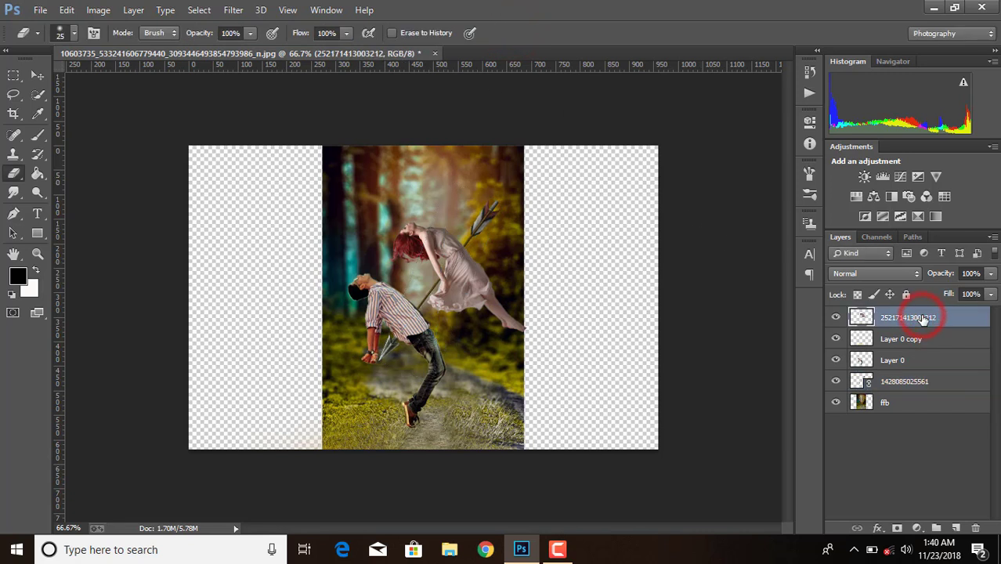
pyautogui.click(42, 6)
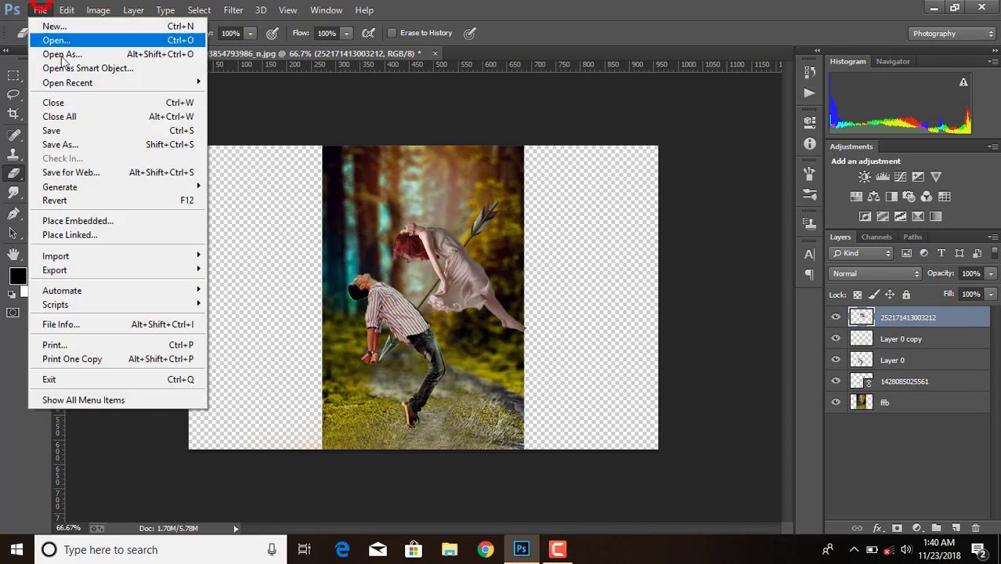
pyautogui.click(576, 8)
pyautogui.hotkey('ctrl', '+')
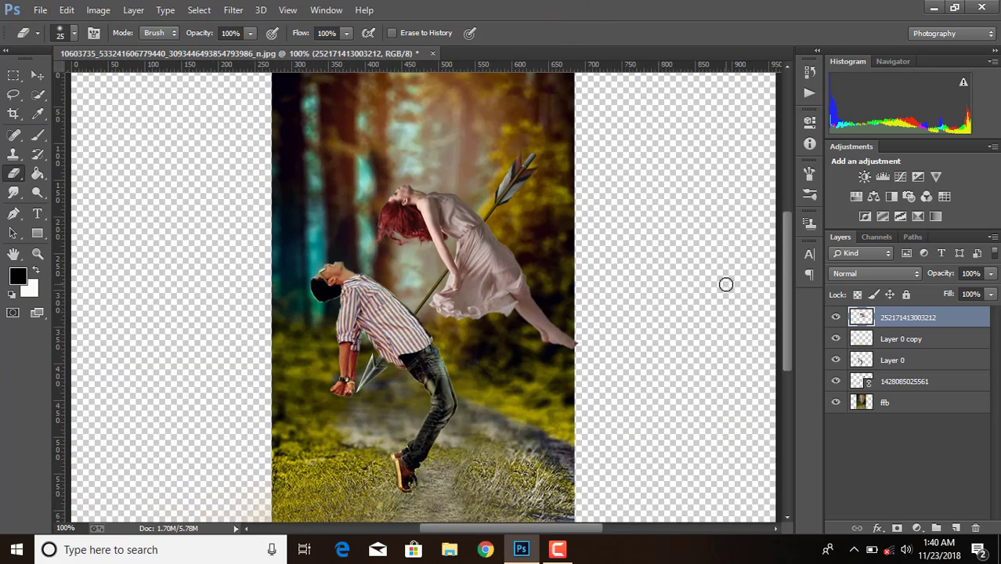
pyautogui.hotkey('ctrl', '-')
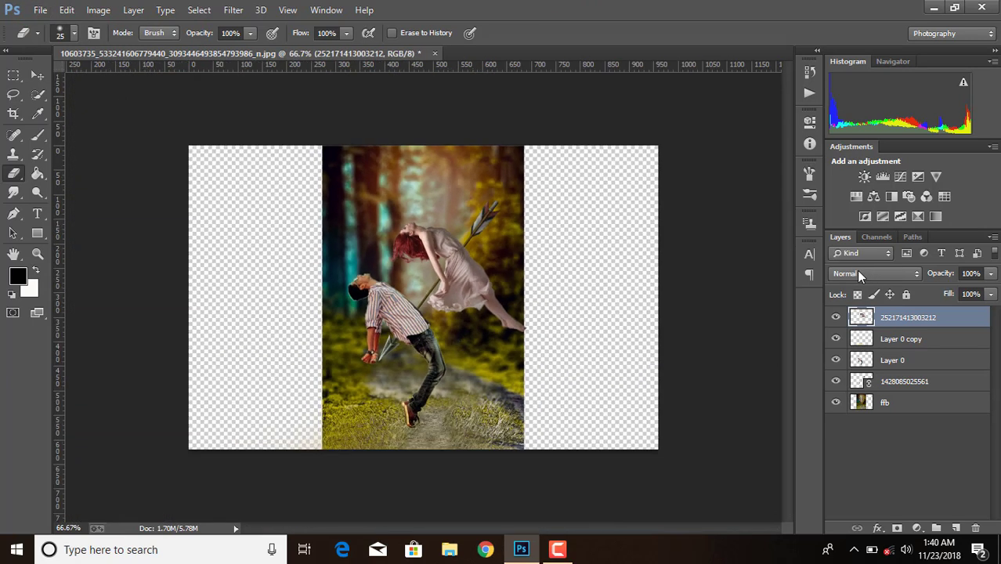
# Crop the canvas on both sides to the edges of the forest background, removing the transparent areas.
pyautogui.click(14, 114)
pyautogui.moveTo(190, 292); pyautogui.dragTo(254, 306)
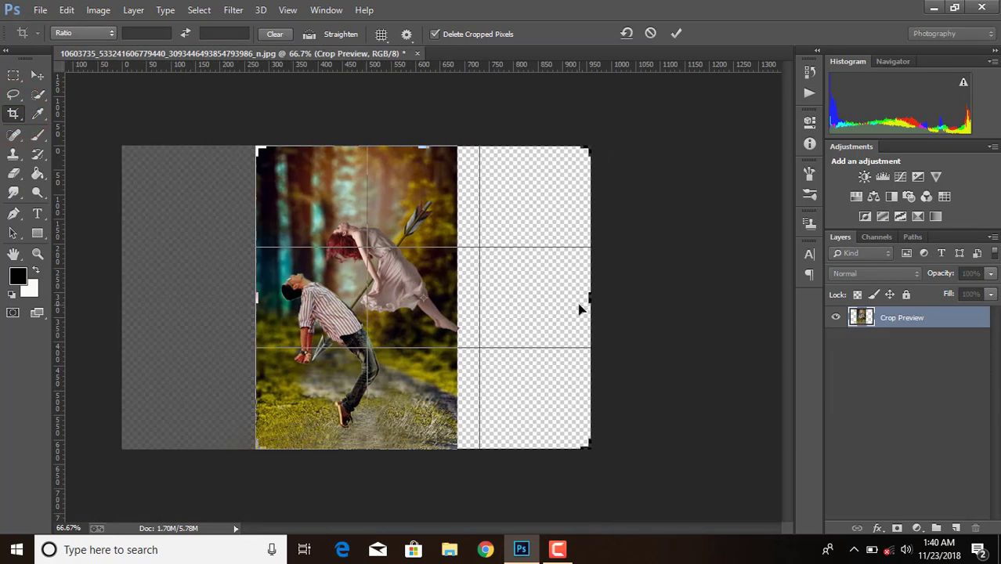
pyautogui.moveTo(589, 299); pyautogui.dragTo(527, 298)
pyautogui.click(676, 33)
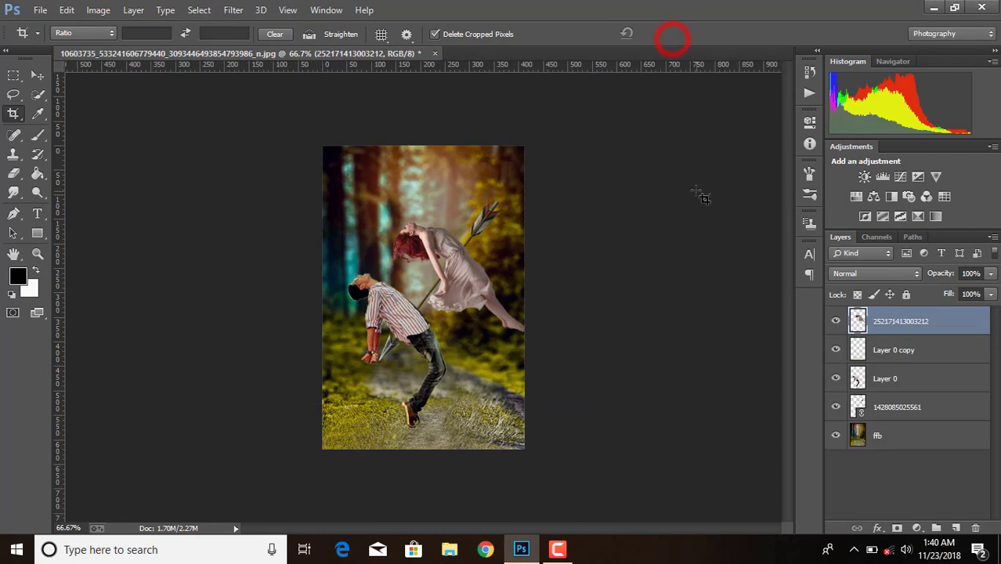
# Select the woman, man, Layer 0 copy and arrow layers together, scale them to about 93%, and apply the transform.
pyautogui.click(907, 348)
pyautogui.keyDown('shift'); pyautogui.click(903, 379); pyautogui.keyUp('shift')
pyautogui.keyDown('shift'); pyautogui.click(901, 407); pyautogui.keyUp('shift')
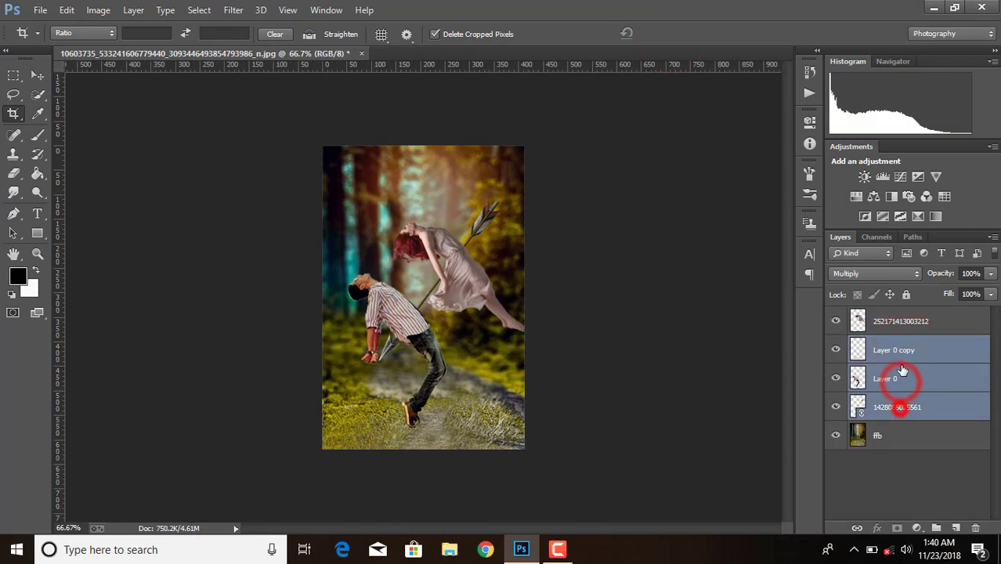
pyautogui.keyDown('shift'); pyautogui.click(905, 322); pyautogui.keyUp('shift')
pyautogui.hotkey('ctrl', 't')
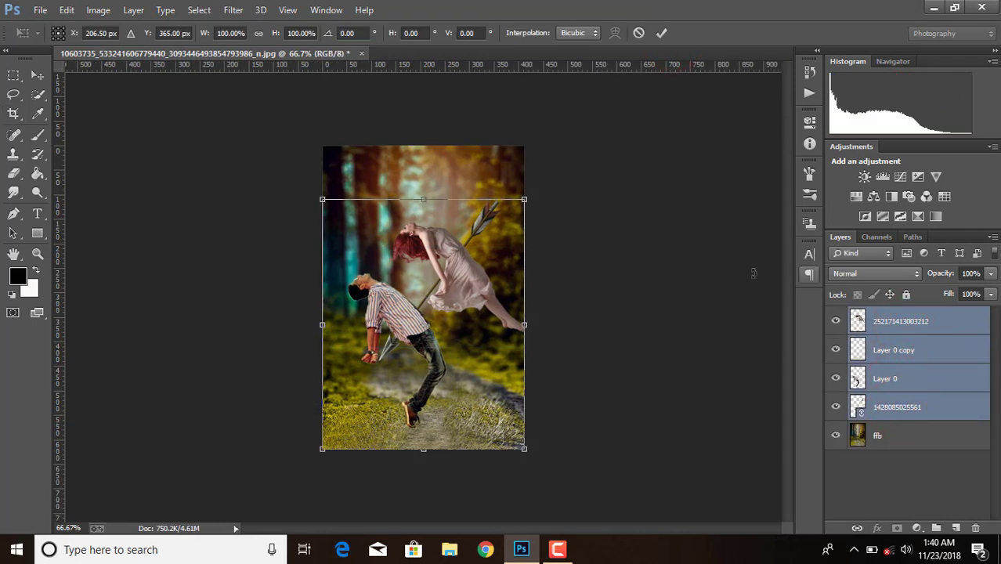
pyautogui.moveTo(321, 200); pyautogui.dragTo(333, 212)
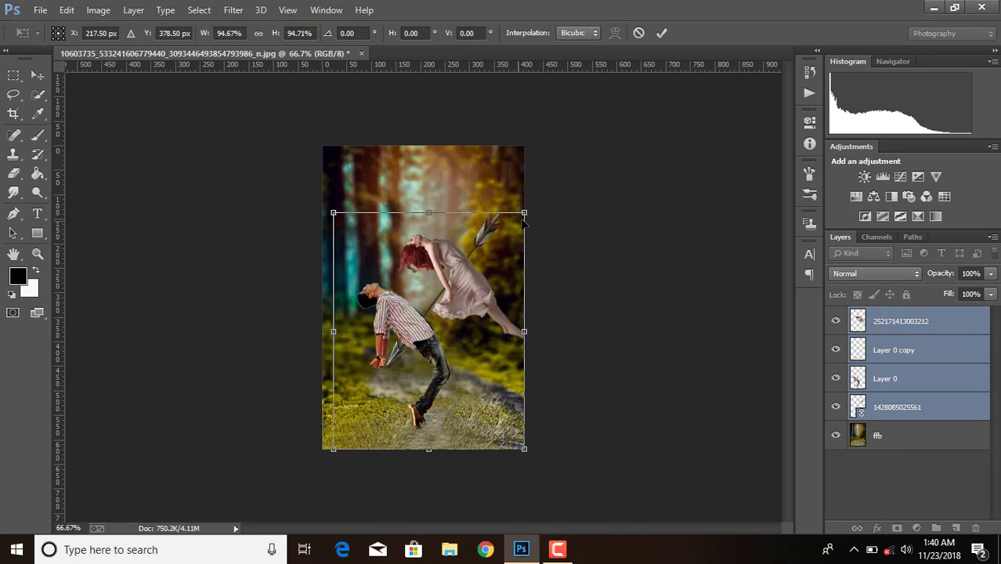
pyautogui.moveTo(525, 212); pyautogui.dragTo(521, 216)
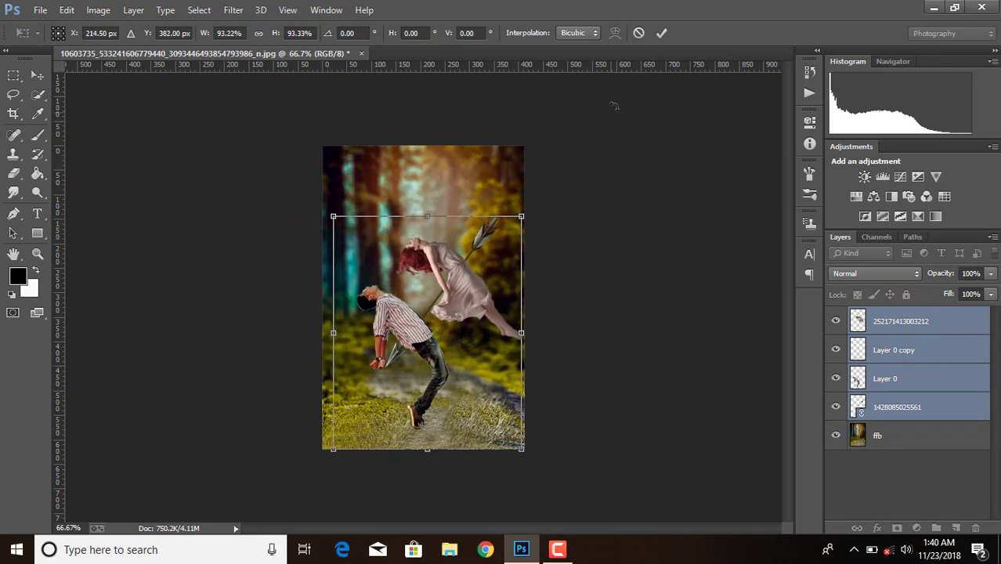
pyautogui.click(661, 34)
pyautogui.hotkey('ctrl', 't')
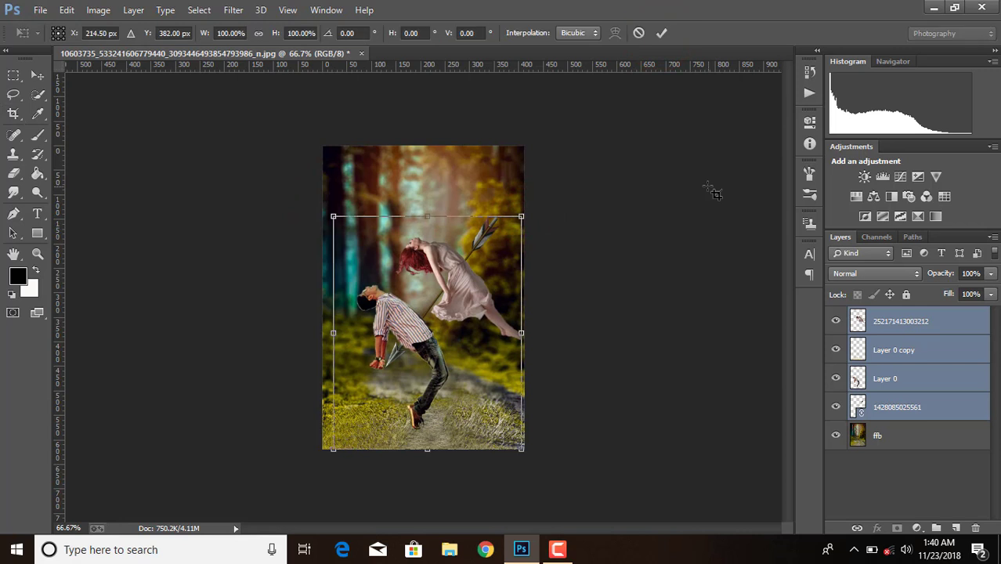
pyautogui.click(660, 34)
pyautogui.hotkey('ctrl', '1')
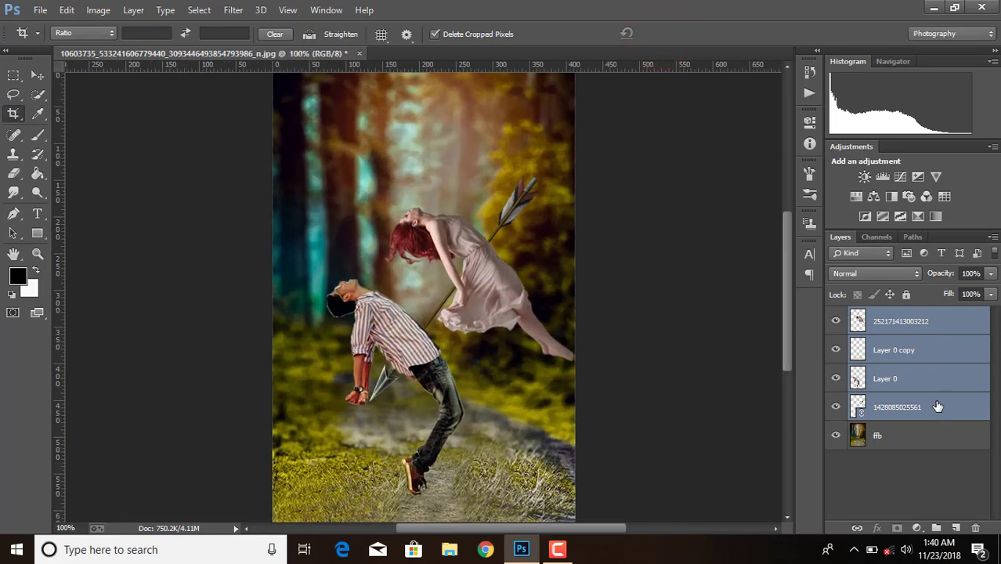
pyautogui.click(937, 407)
pyautogui.click(920, 321)
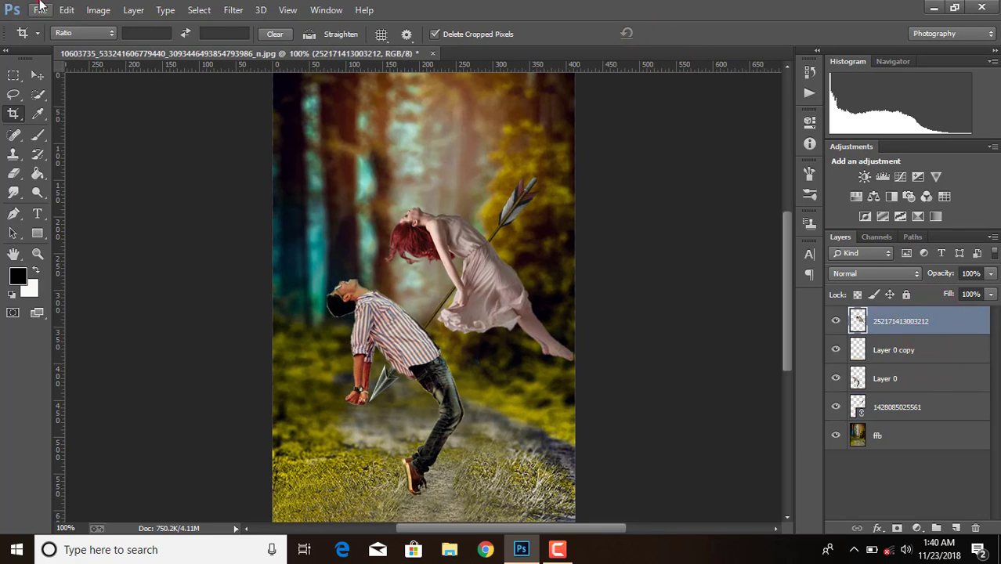
pyautogui.click(41, 10)
pyautogui.click(96, 232)
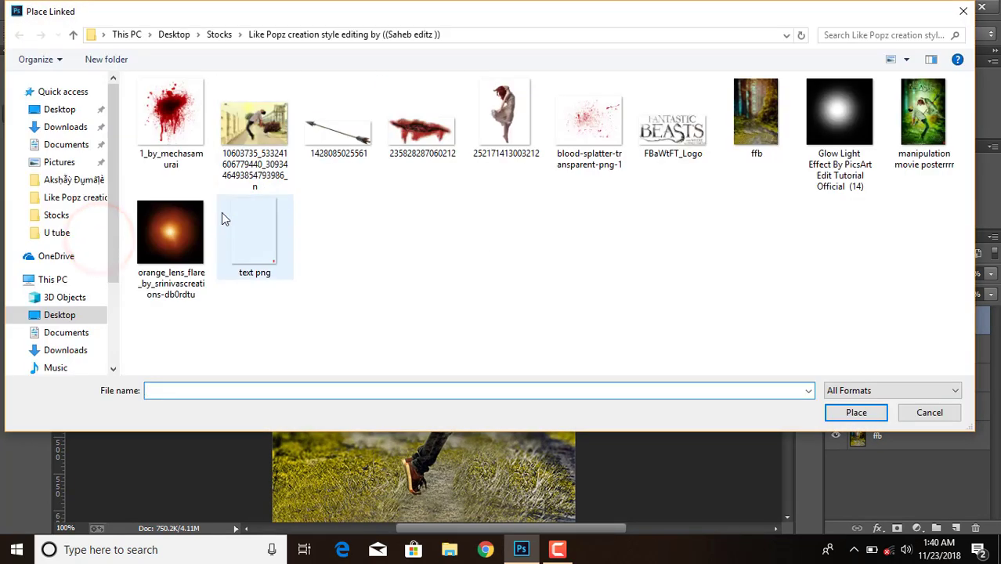
pyautogui.click(189, 128)
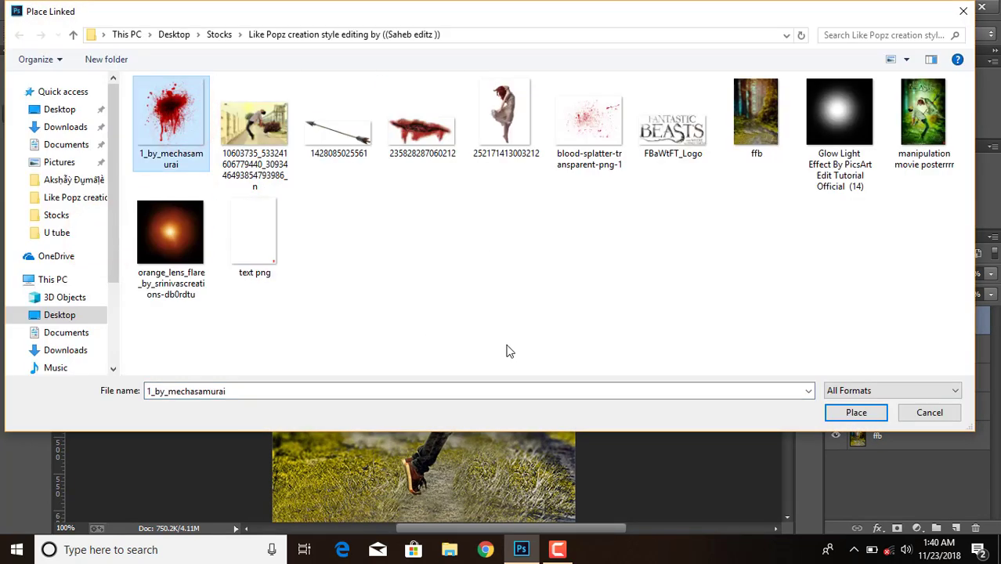
pyautogui.click(842, 411)
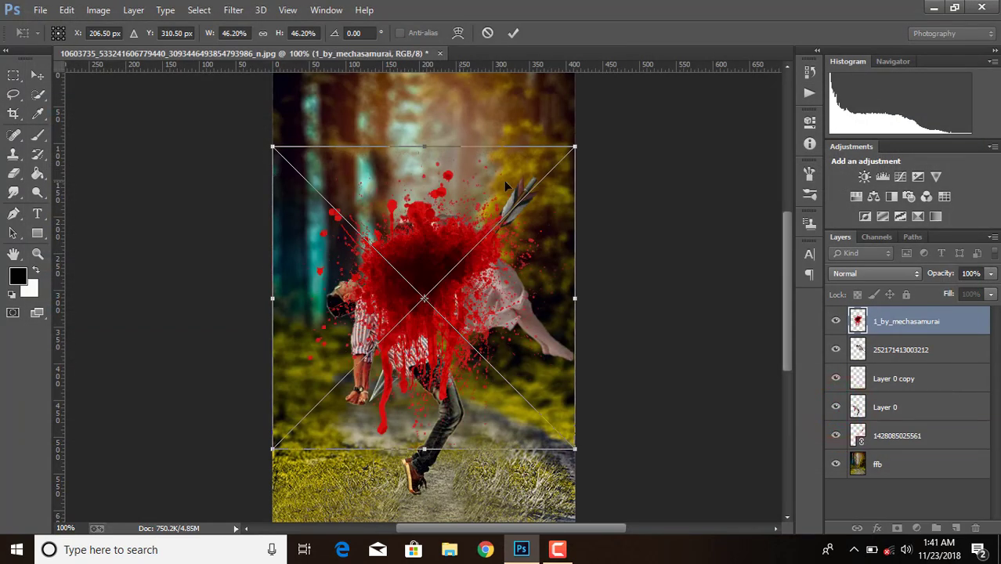
# Flatten the blood splatter to about 24.6% width and 8.4% height, rotated about 30°, beside the woman's back.
pyautogui.moveTo(575, 146); pyautogui.dragTo(517, 372)
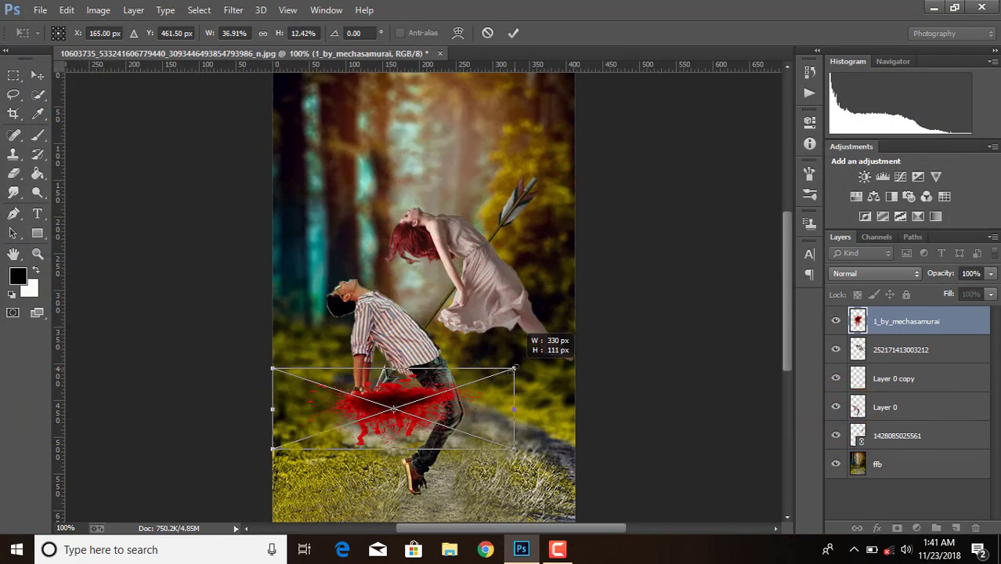
pyautogui.moveTo(460, 403); pyautogui.dragTo(558, 246)
pyautogui.moveTo(617, 165); pyautogui.dragTo(639, 243)
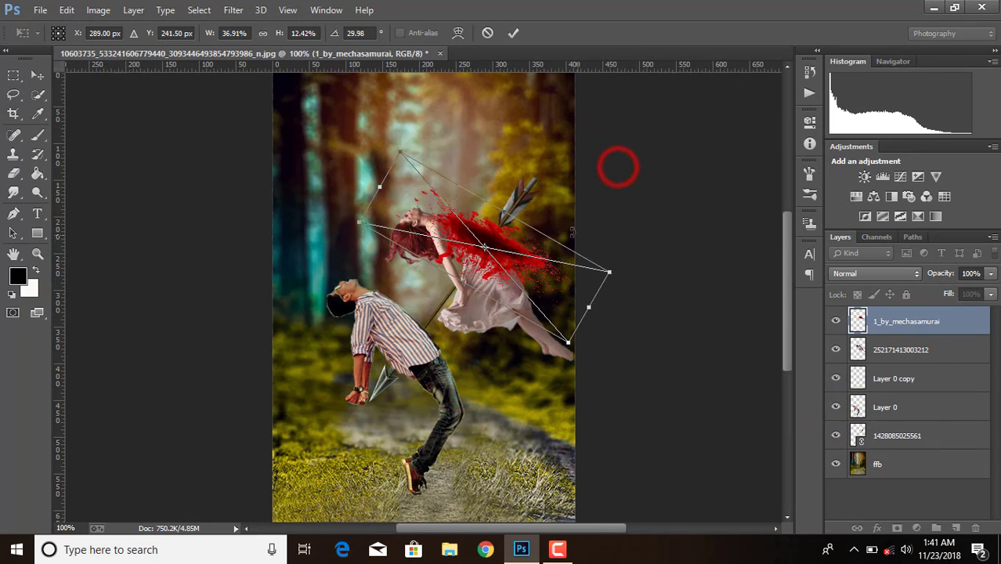
pyautogui.moveTo(464, 282); pyautogui.dragTo(479, 262)
pyautogui.moveTo(386, 179); pyautogui.dragTo(457, 220)
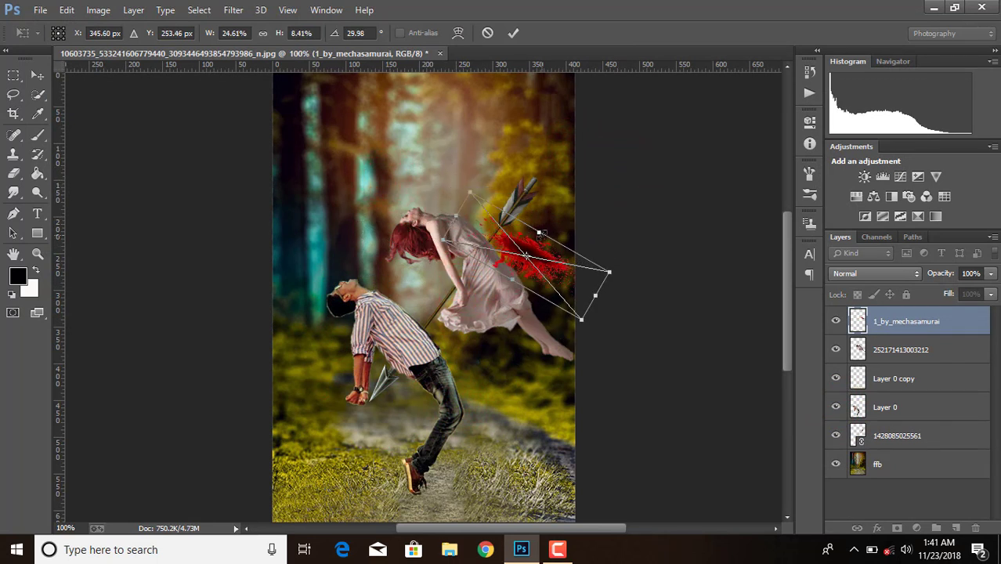
# Rotate the splatter to about 49°, shrink it to about 12.3% by 3.4% where the arrow meets the woman's back, and apply.
pyautogui.moveTo(543, 233); pyautogui.dragTo(534, 248)
pyautogui.moveTo(537, 266); pyautogui.dragTo(509, 250)
pyautogui.moveTo(558, 230); pyautogui.dragTo(573, 252)
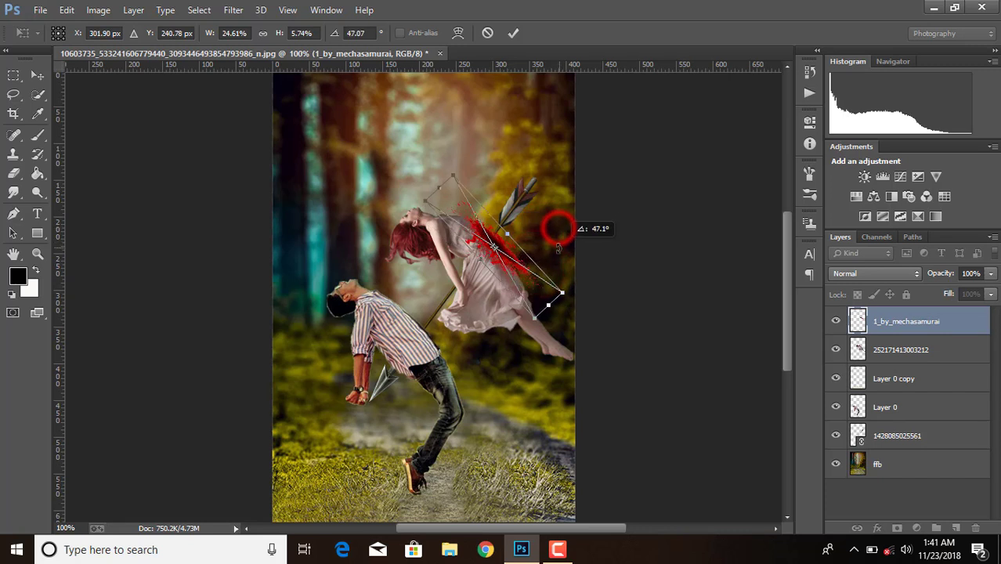
pyautogui.moveTo(546, 306); pyautogui.dragTo(505, 237)
pyautogui.moveTo(458, 194); pyautogui.dragTo(478, 223)
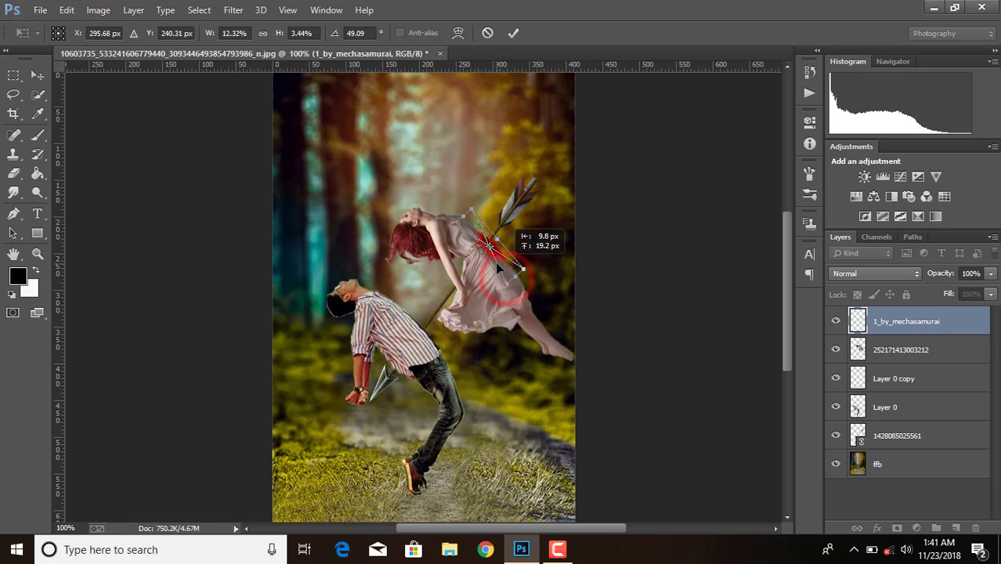
pyautogui.click(513, 33)
pyautogui.press('c')
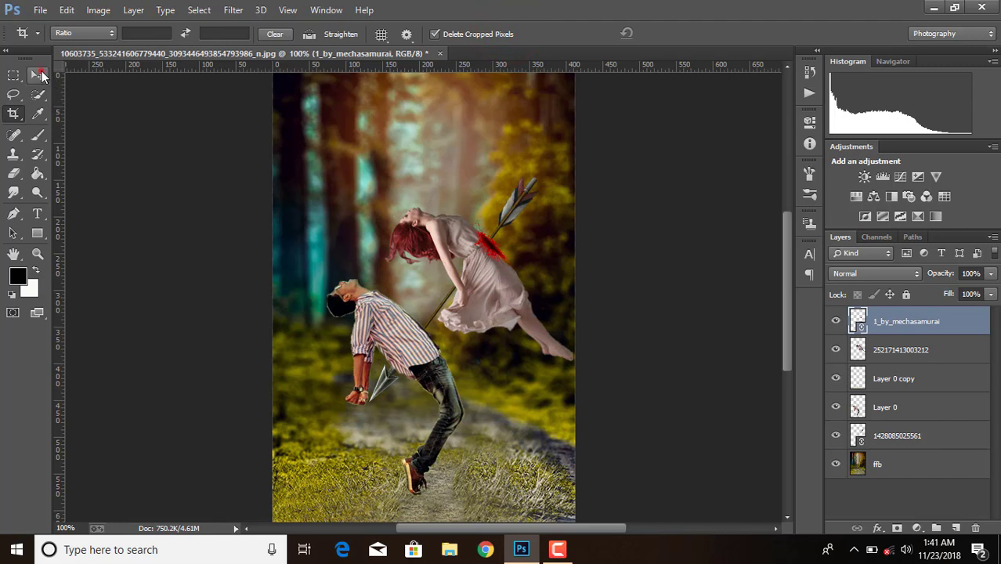
# Refine the splatter to about 7.8% width and 2.4% height, centre it on the arrow at the woman's back, and apply.
pyautogui.click(37, 74)
pyautogui.moveTo(498, 252)
pyautogui.mouseDown()
pyautogui.moveTo(485, 253)
pyautogui.moveTo(518, 265)
pyautogui.moveTo(494, 254)
pyautogui.mouseUp()
pyautogui.hotkey('ctrl', 't')
pyautogui.hotkey('ctrl', '+')
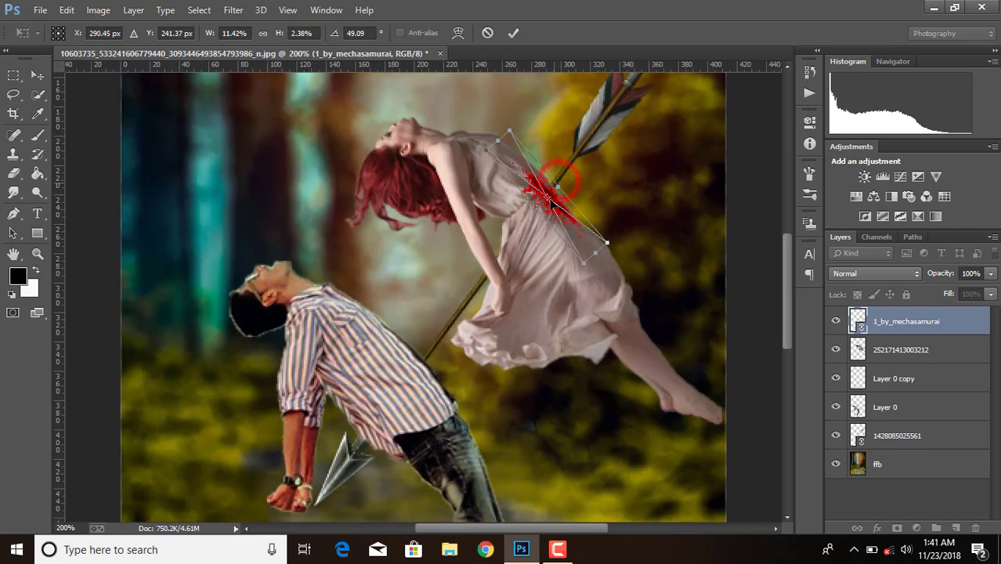
pyautogui.moveTo(513, 128); pyautogui.dragTo(517, 154)
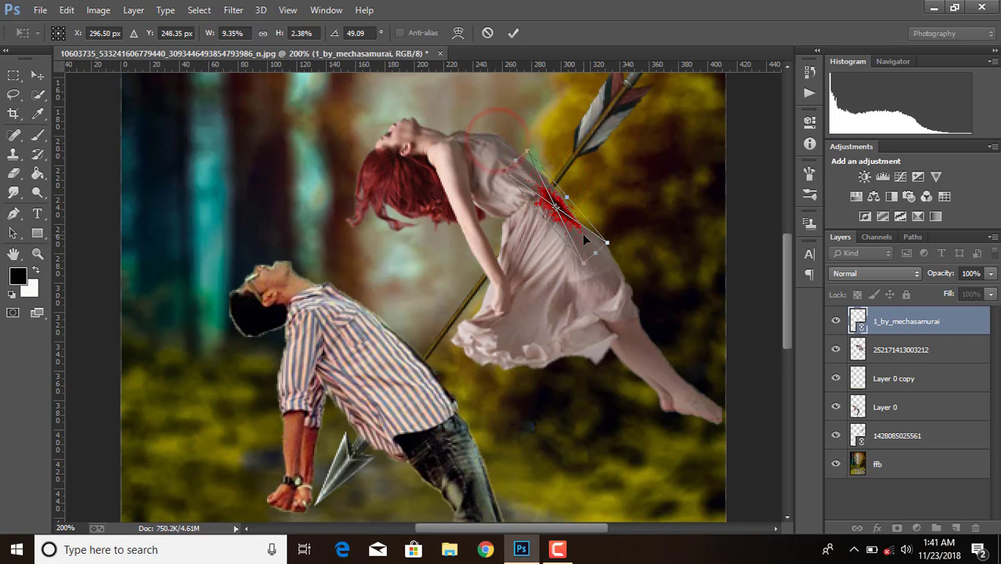
pyautogui.moveTo(595, 252); pyautogui.dragTo(570, 225)
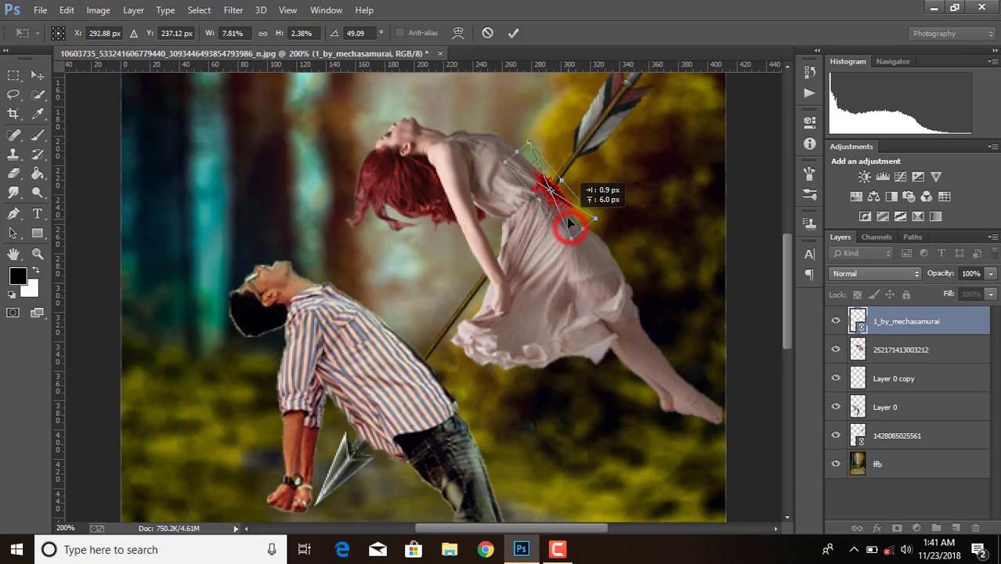
pyautogui.click(513, 33)
pyautogui.hotkey('ctrl', '-')
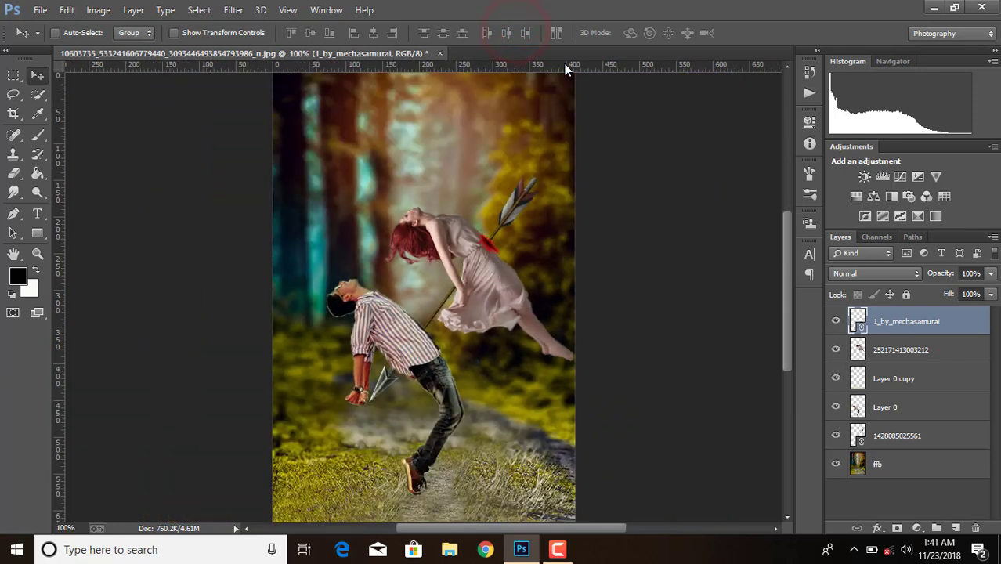
# Rasterize the 1_by_mechasamurai layer and set its blending mode to Multiply.
pyautogui.rightClick(887, 318)
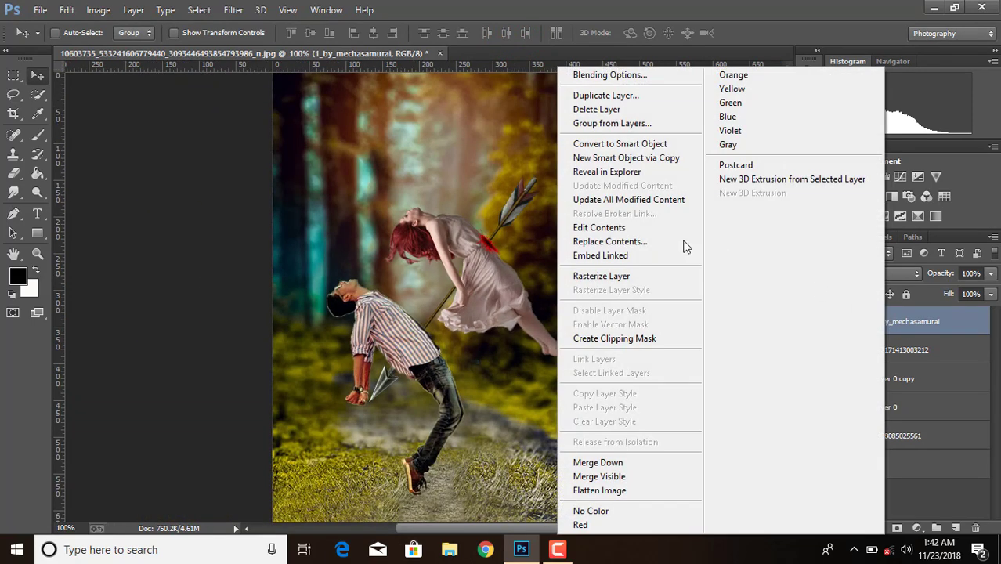
pyautogui.click(633, 275)
pyautogui.click(876, 275)
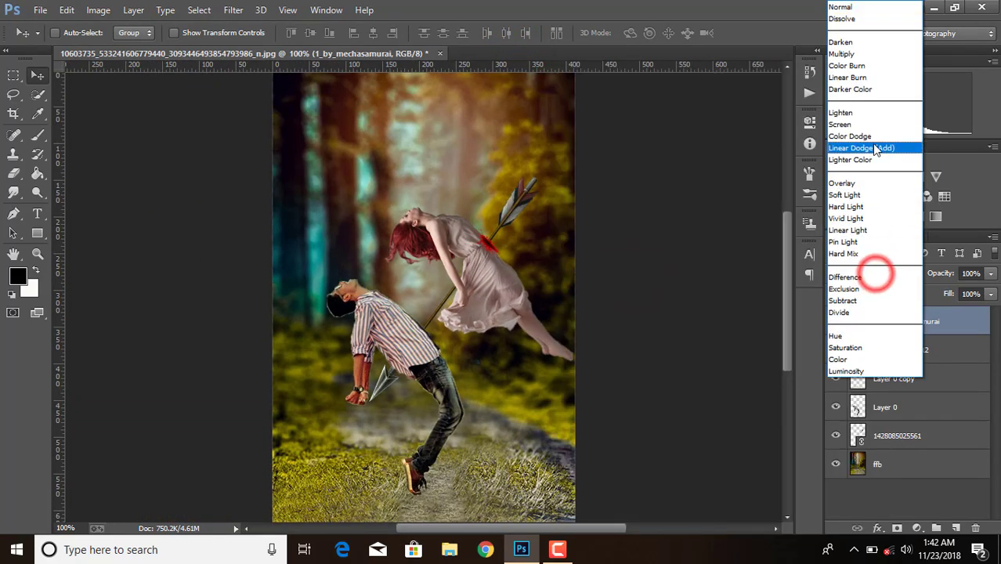
pyautogui.click(856, 51)
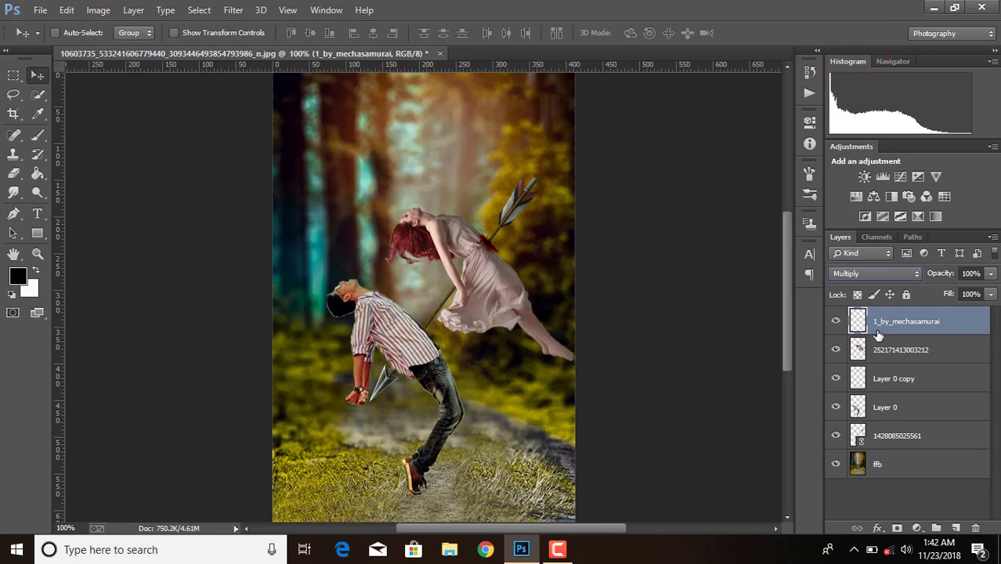
pyautogui.hotkey('ctrl', 't')
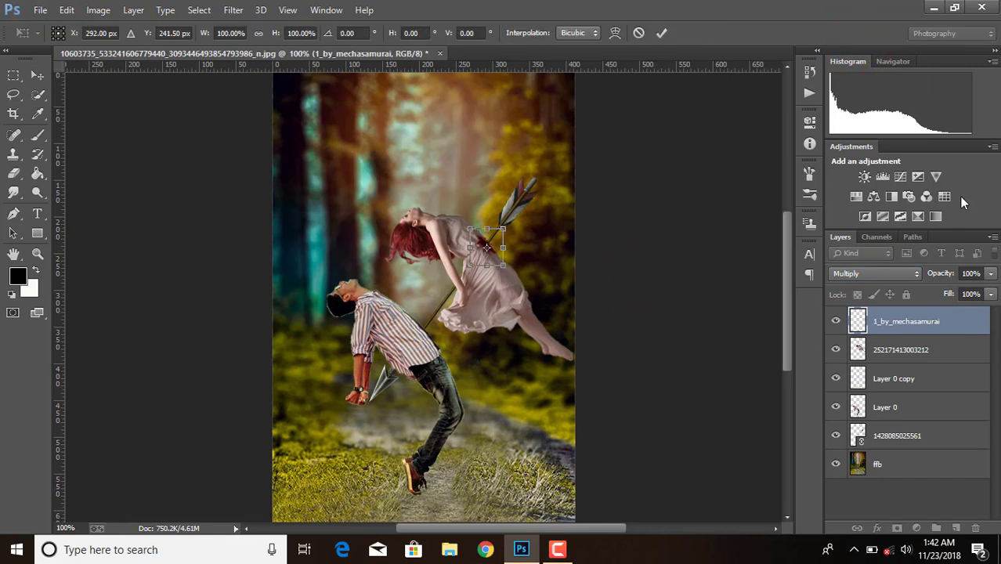
pyautogui.click(662, 34)
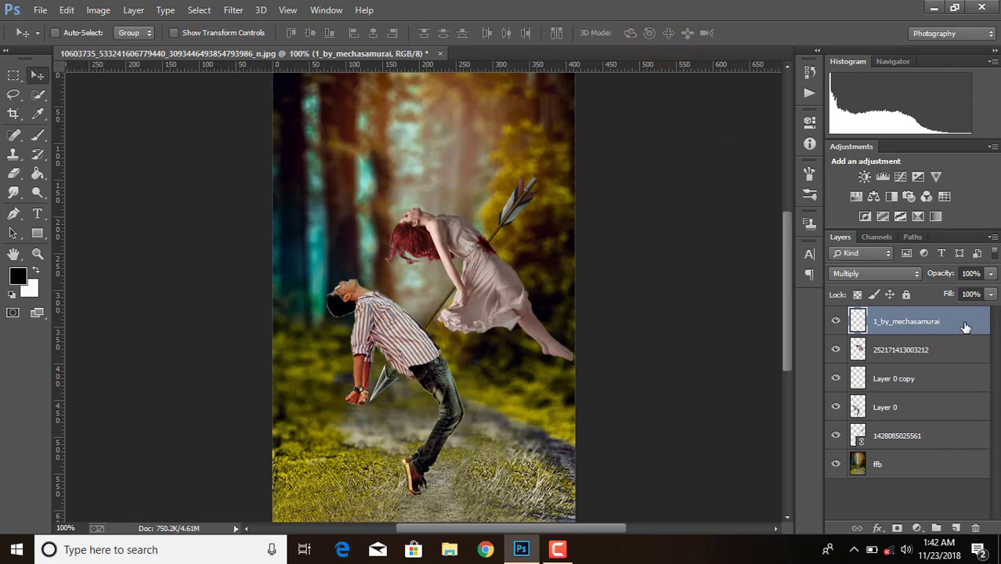
# Duplicate the blood layer onto the man's back where the arrow enters, enlarge the copy to about 115% by 114%, and apply.
pyautogui.moveTo(965, 324); pyautogui.dragTo(956, 527)
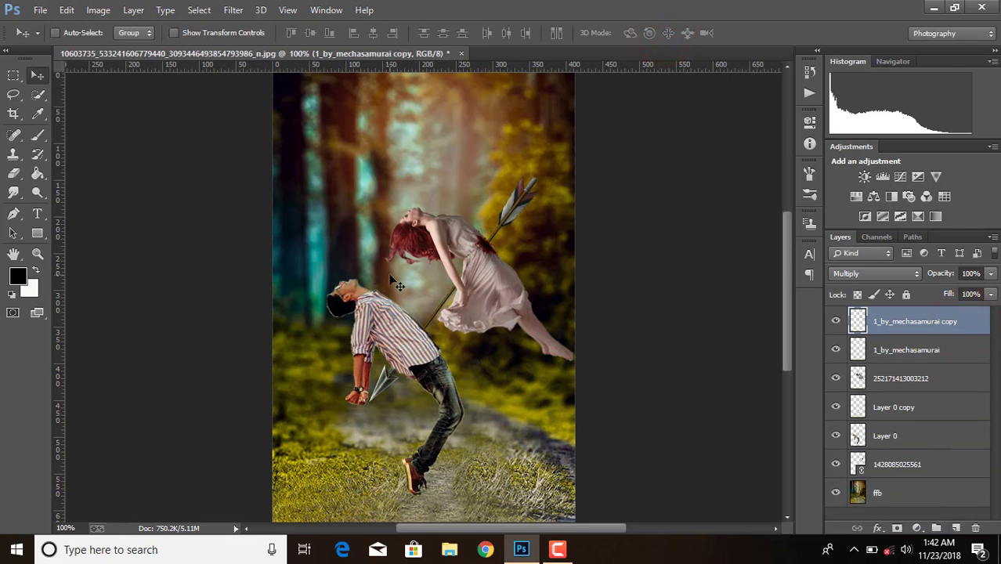
pyautogui.moveTo(495, 263); pyautogui.dragTo(423, 335)
pyautogui.hotkey('ctrl', 't')
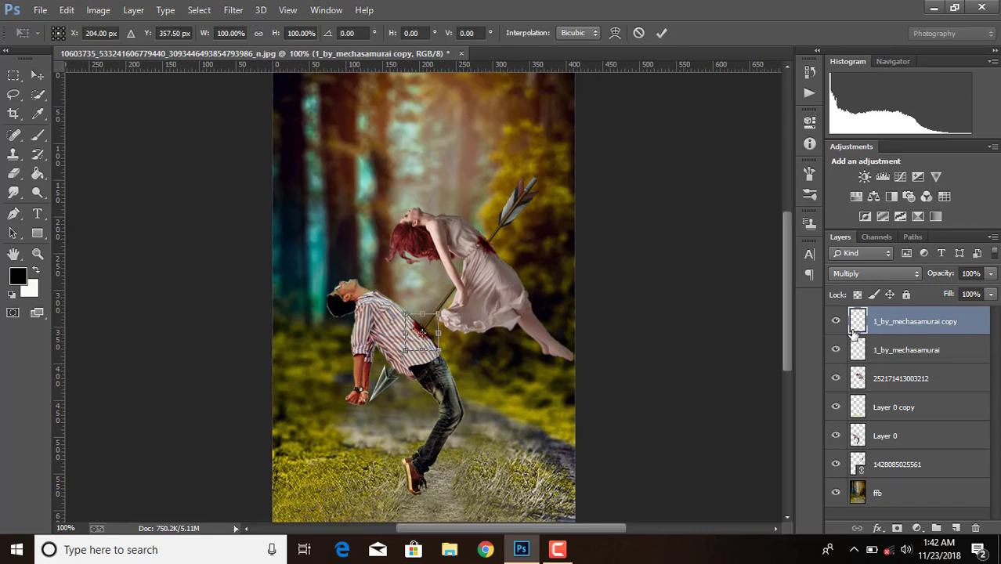
pyautogui.moveTo(405, 313); pyautogui.dragTo(399, 307)
pyautogui.press('Down')
pyautogui.press('Down')
pyautogui.press('Down')
pyautogui.press('Down')
pyautogui.press('Down')
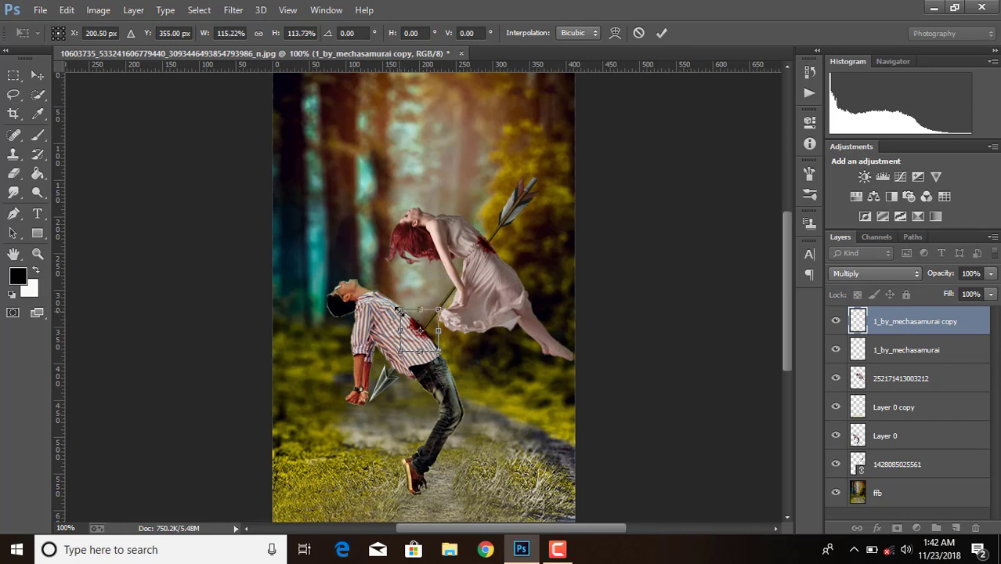
pyautogui.press('Right')
pyautogui.press('Right')
pyautogui.press('Right')
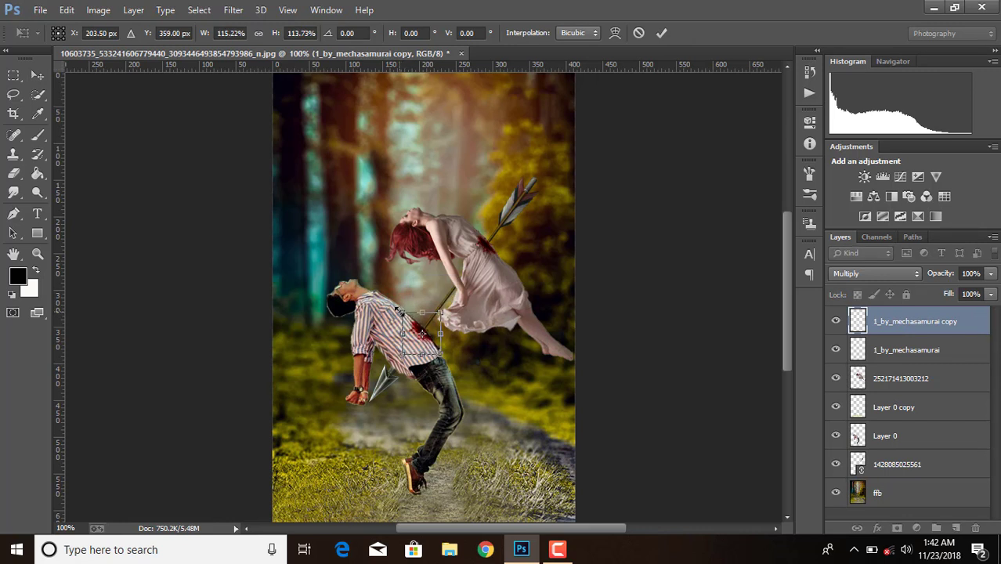
pyautogui.click(661, 34)
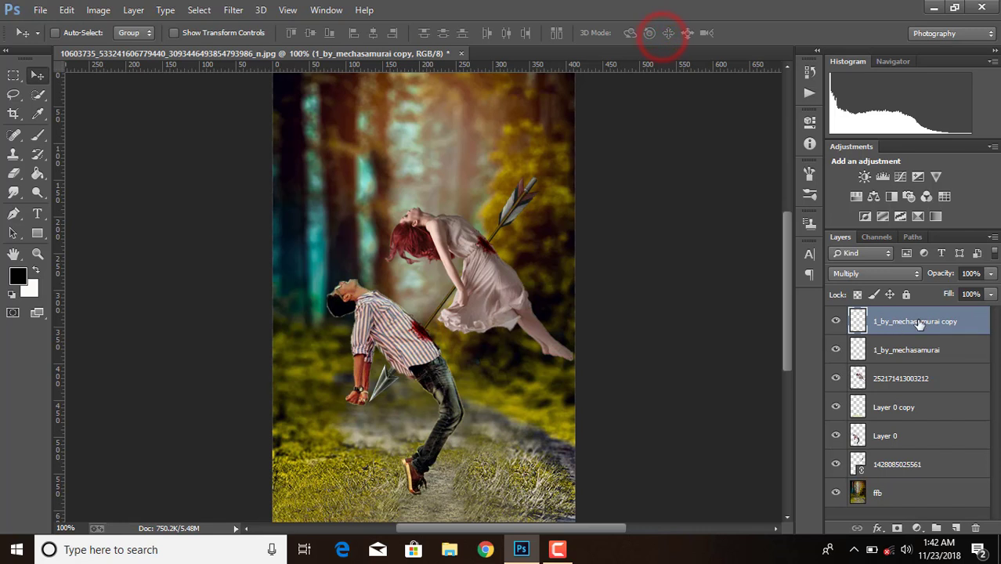
# Duplicate the Multiply blood layer onto the man's front where the arrowhead exits, shrink the copy to about 60.4% by 58.6%, and apply.
pyautogui.moveTo(920, 325); pyautogui.dragTo(957, 528)
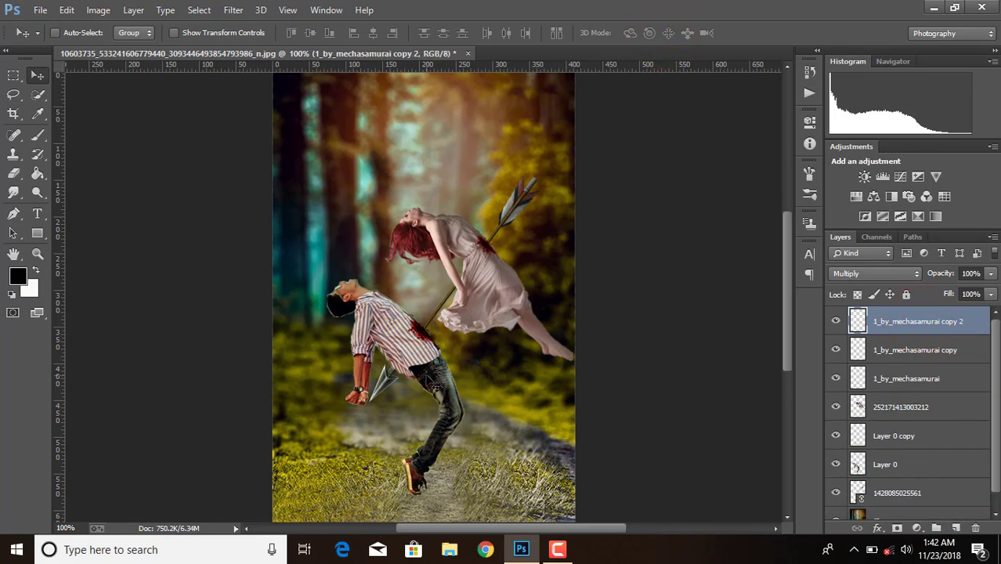
pyautogui.moveTo(434, 383); pyautogui.dragTo(411, 387)
pyautogui.hotkey('ctrl', 't')
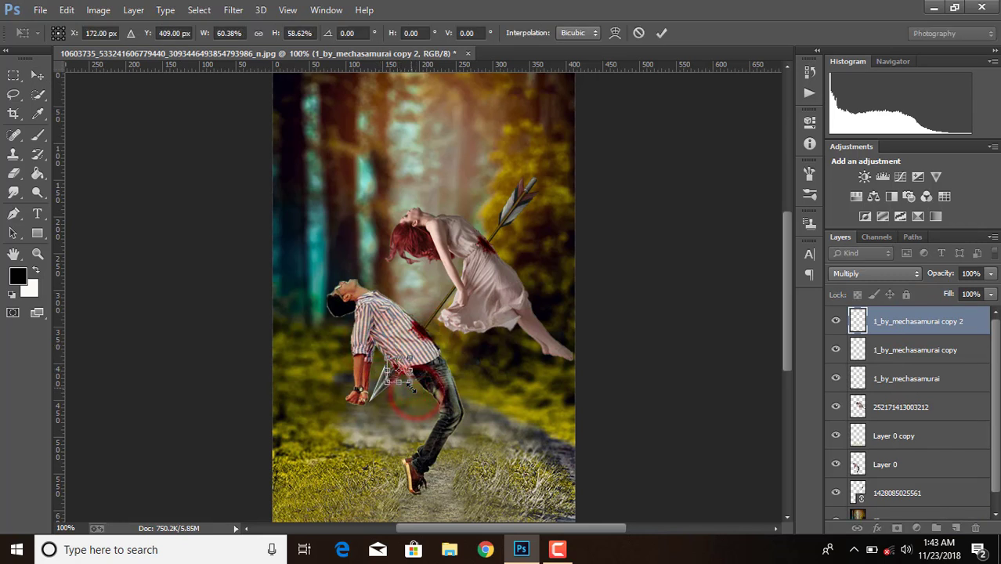
pyautogui.press('Left')
pyautogui.press('Left')
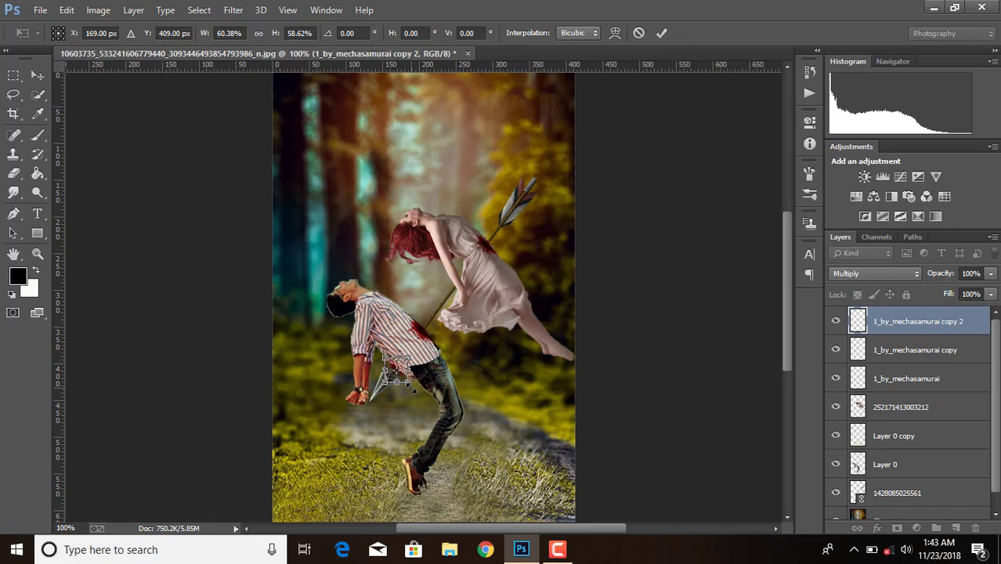
pyautogui.click(664, 32)
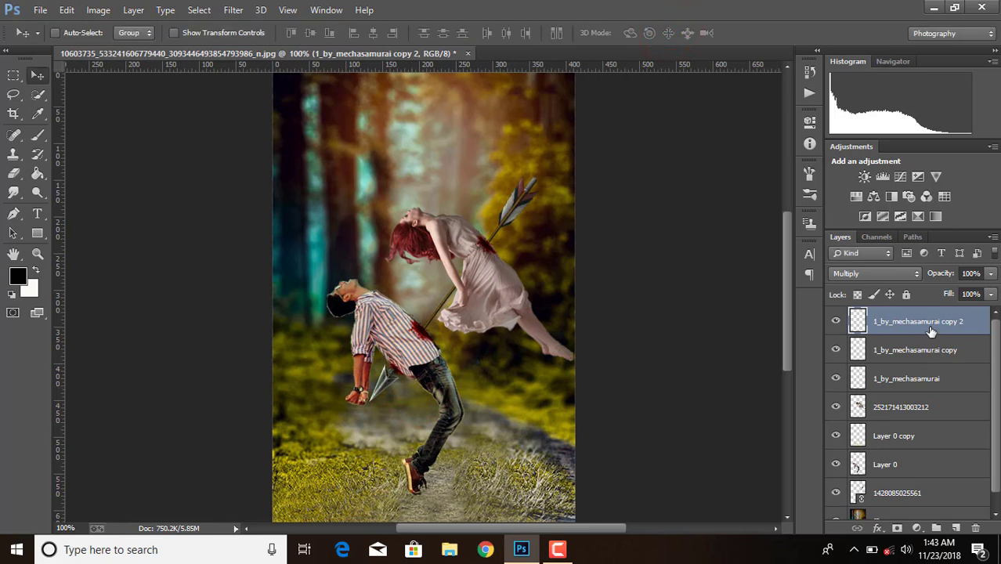
pyautogui.click(41, 9)
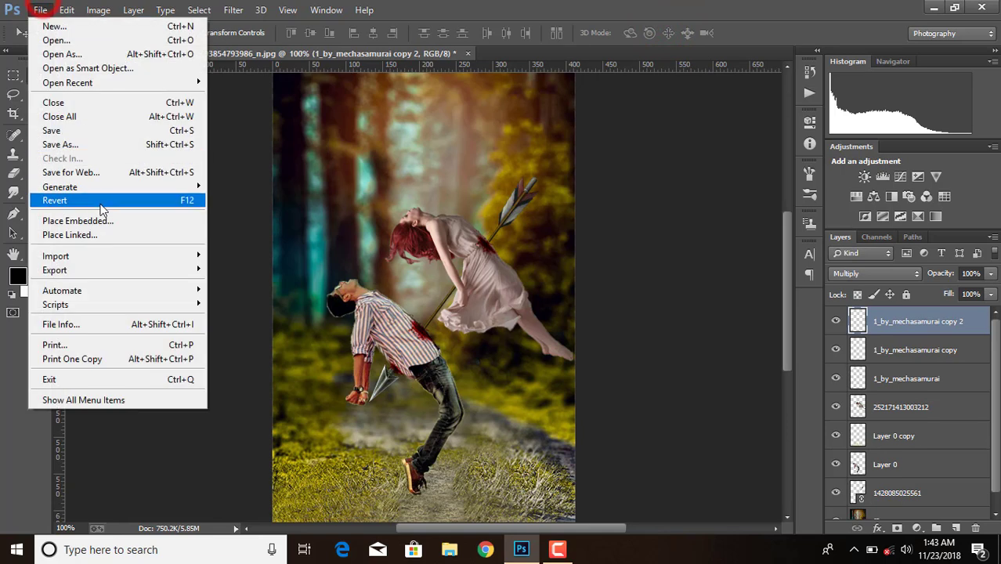
pyautogui.click(100, 234)
pyautogui.click(423, 143)
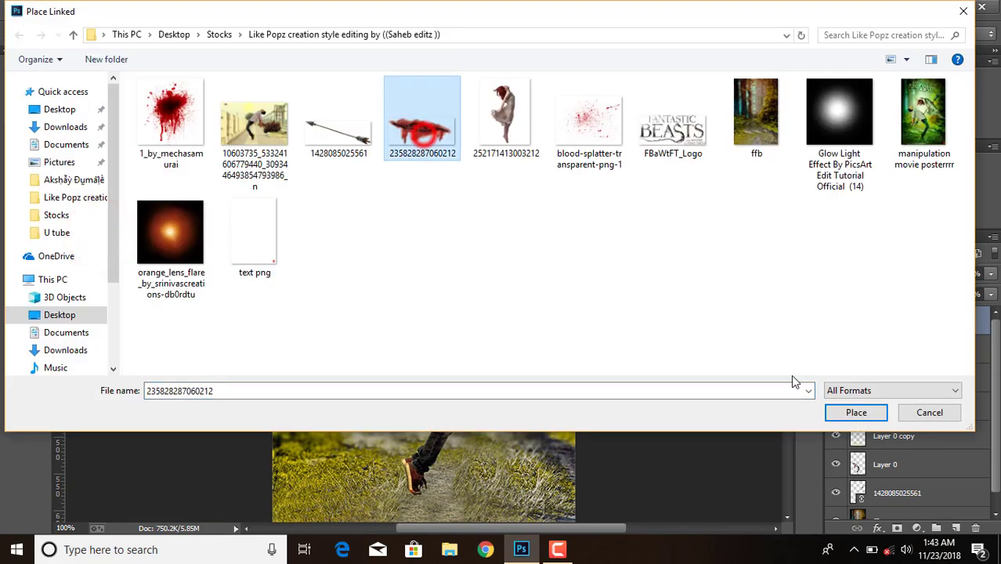
pyautogui.click(856, 412)
# Rotate the placed wound image to about 49.3° and shrink it to about 10.8% by 4.5% over the man's back.
pyautogui.moveTo(589, 237); pyautogui.dragTo(599, 205)
pyautogui.moveTo(375, 142); pyautogui.dragTo(406, 277)
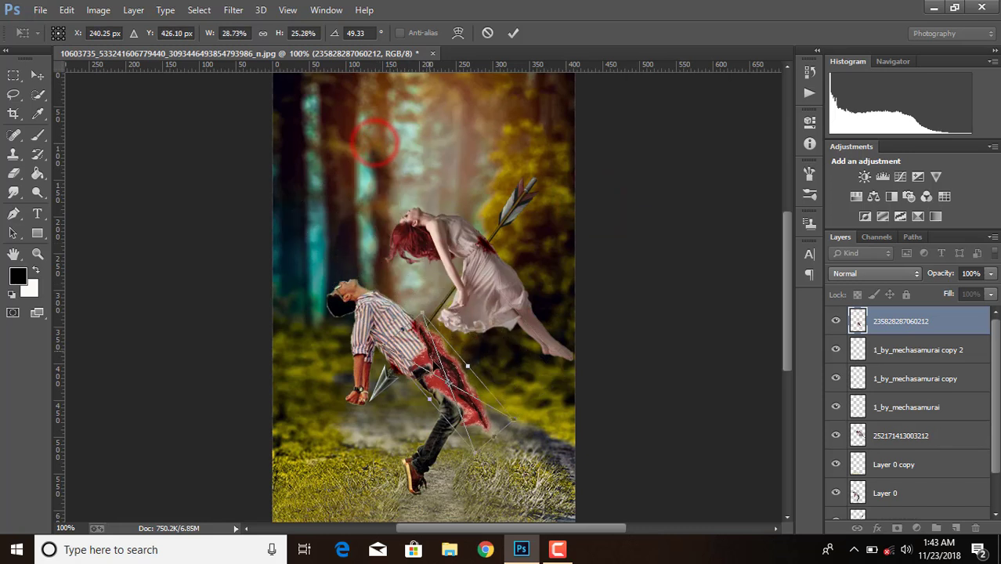
pyautogui.moveTo(511, 424); pyautogui.dragTo(440, 347)
pyautogui.moveTo(464, 381); pyautogui.dragTo(456, 371)
pyautogui.moveTo(414, 292); pyautogui.dragTo(419, 327)
# Fit the wound to the arrow's entry on the man's back at about 5.95% width and 46.9° rotation, and apply.
pyautogui.hotkey('ctrl', '+')
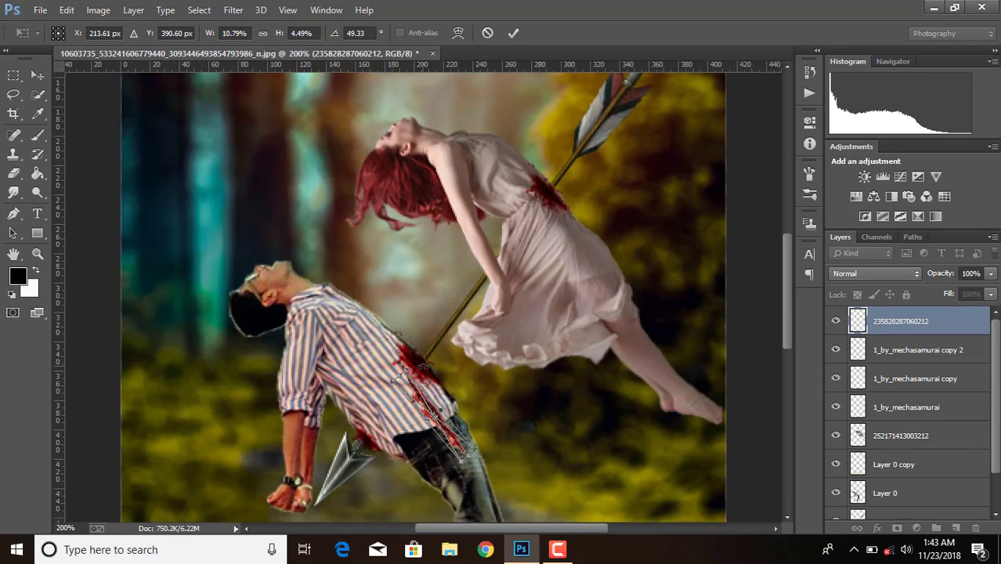
pyautogui.moveTo(407, 377); pyautogui.dragTo(404, 339)
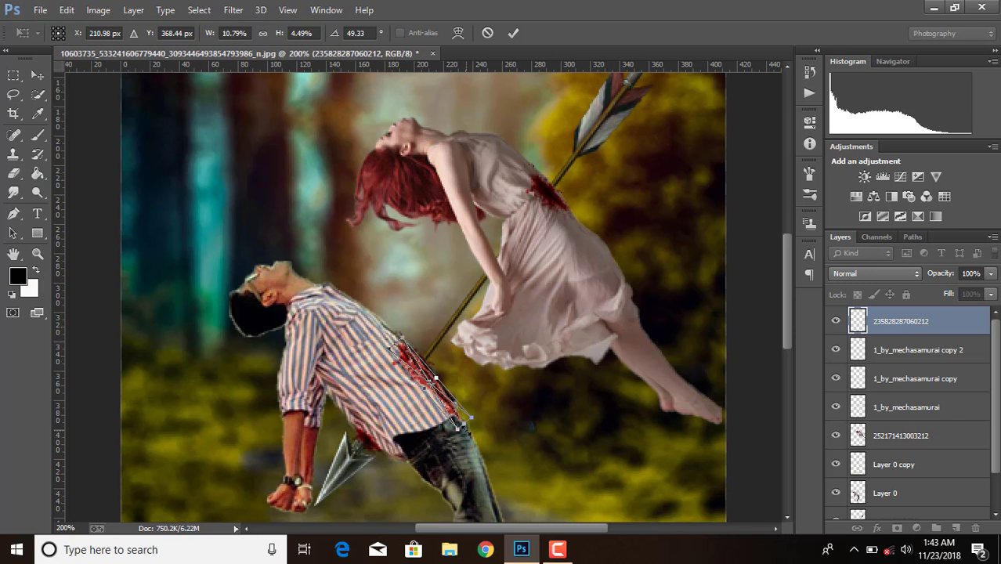
pyautogui.moveTo(463, 426); pyautogui.dragTo(450, 388)
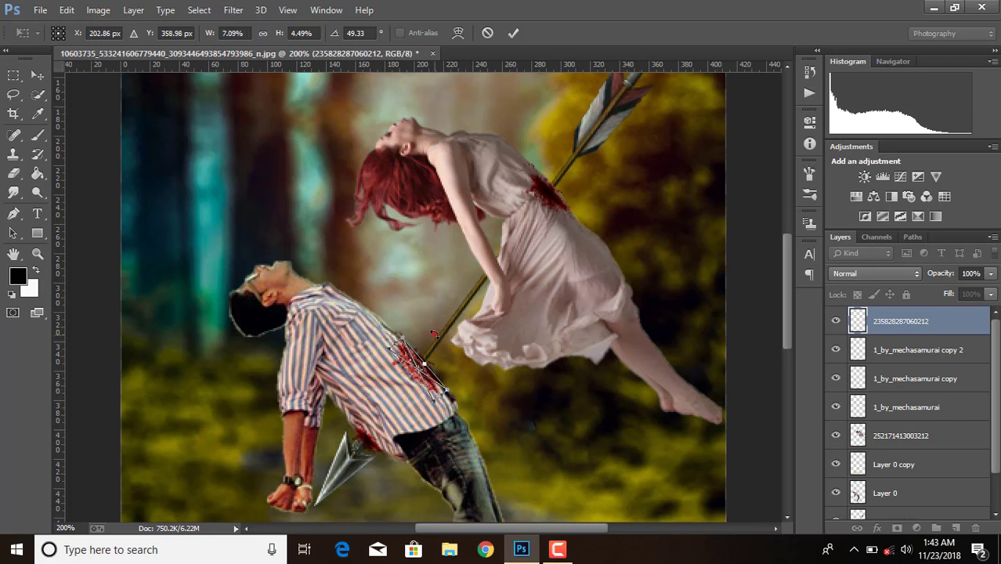
pyautogui.moveTo(438, 332); pyautogui.dragTo(419, 333)
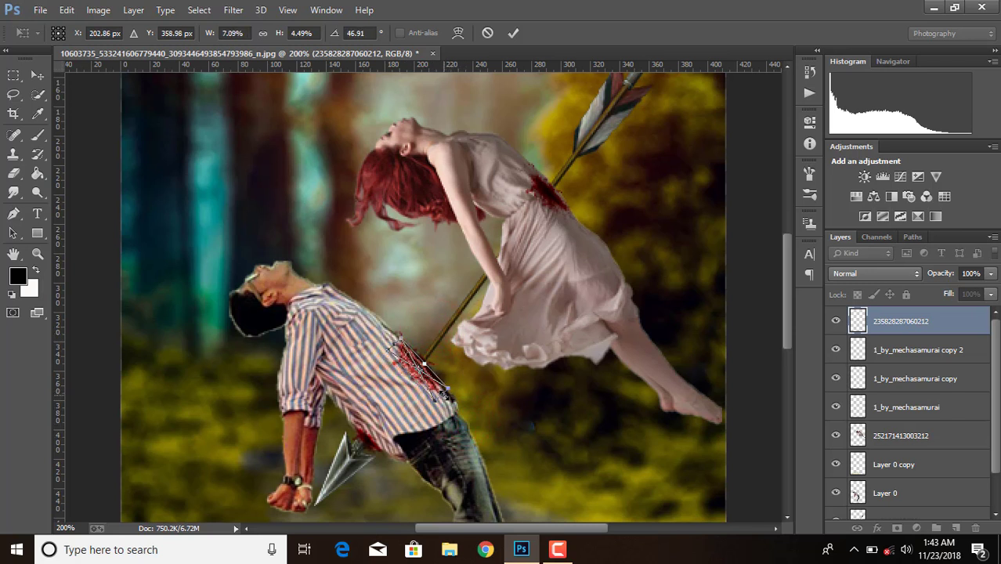
pyautogui.moveTo(447, 397); pyautogui.dragTo(446, 374)
pyautogui.press('Right')
pyautogui.press('Right')
pyautogui.press('Right')
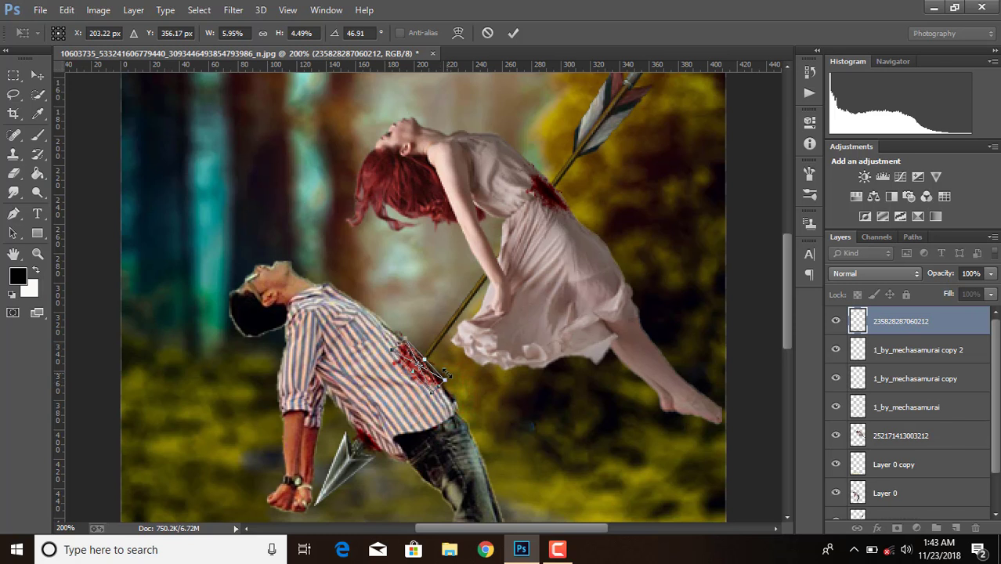
pyautogui.click(514, 33)
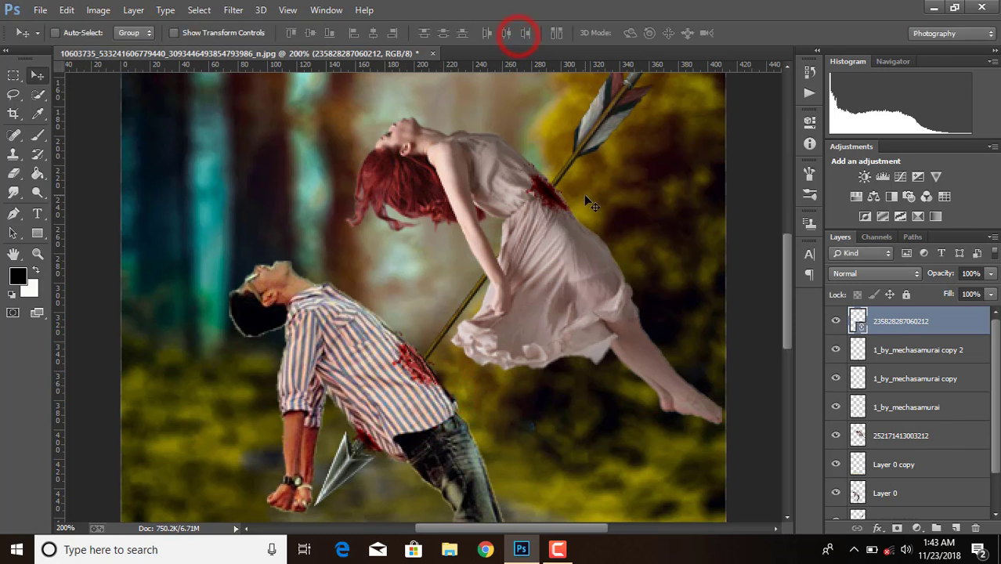
# Transform the wound again, shrinking it to about 4.8% by 3.7%, nudge it into place on the man's back, and apply.
pyautogui.hotkey('ctrl', 'z')
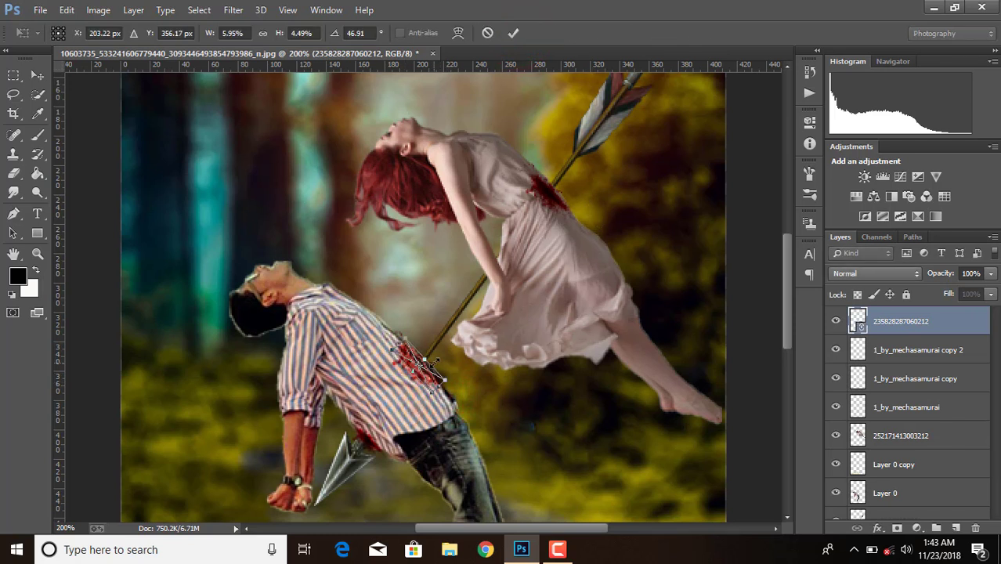
pyautogui.moveTo(405, 342); pyautogui.dragTo(408, 349)
pyautogui.press('Up')
pyautogui.press('Up')
pyautogui.press('Up')
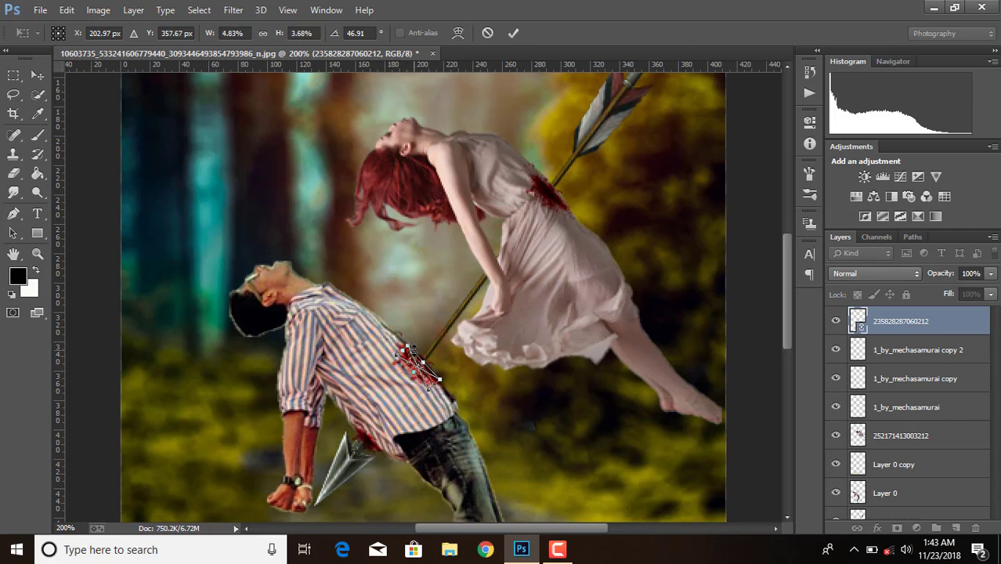
pyautogui.press('Left')
pyautogui.click(513, 35)
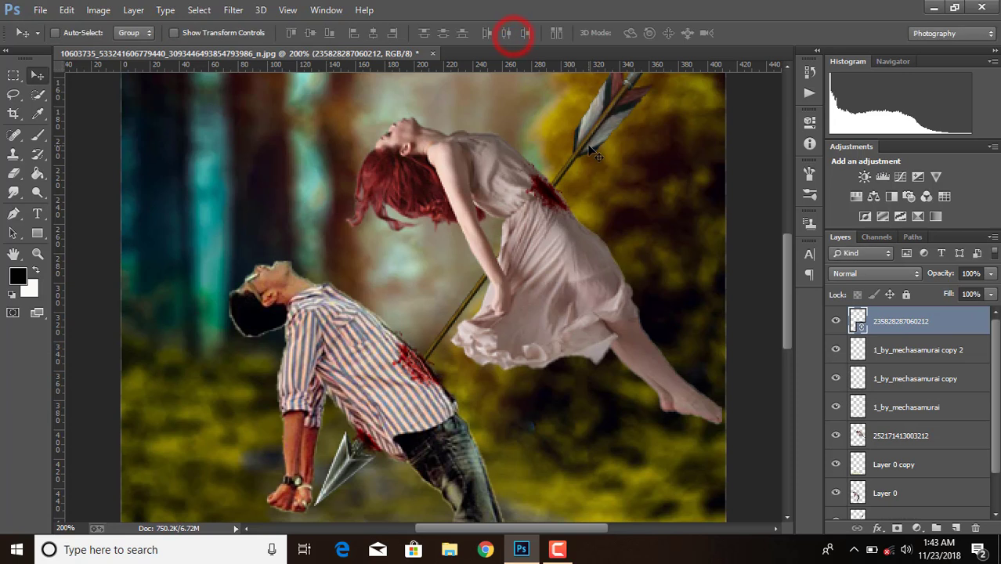
pyautogui.hotkey('ctrl', '-')
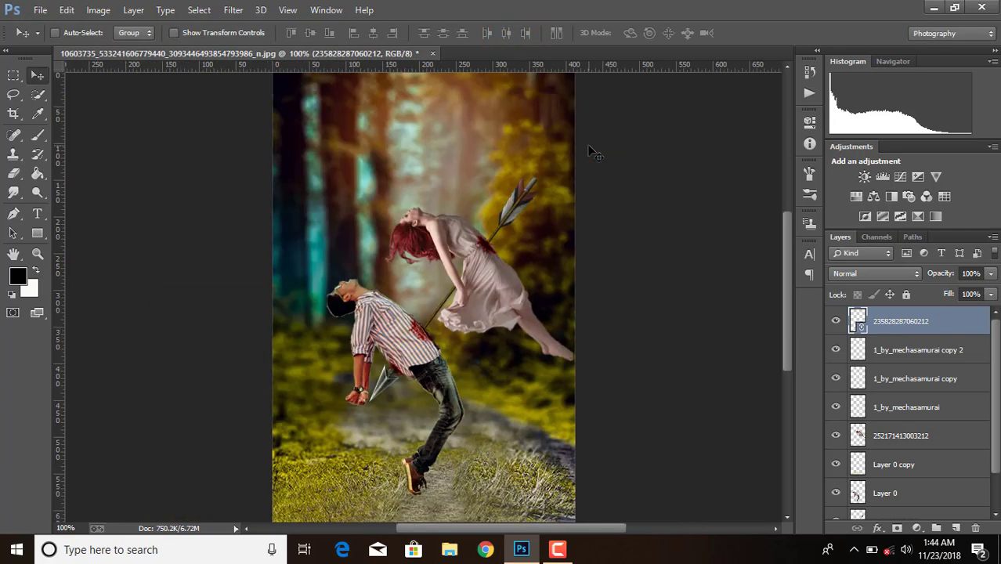
pyautogui.hotkey('ctrl', '-')
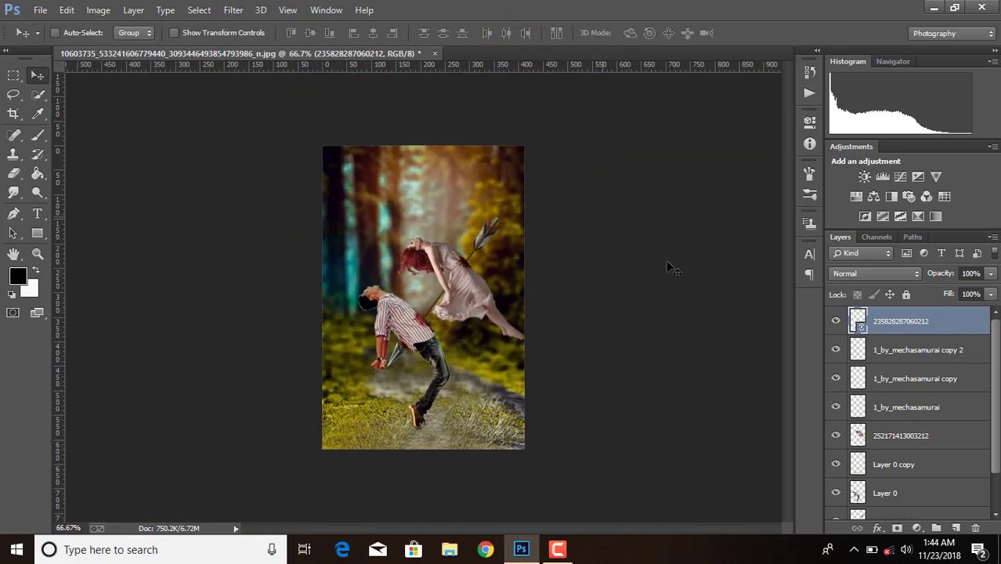
pyautogui.rightClick(907, 335)
pyautogui.click(644, 277)
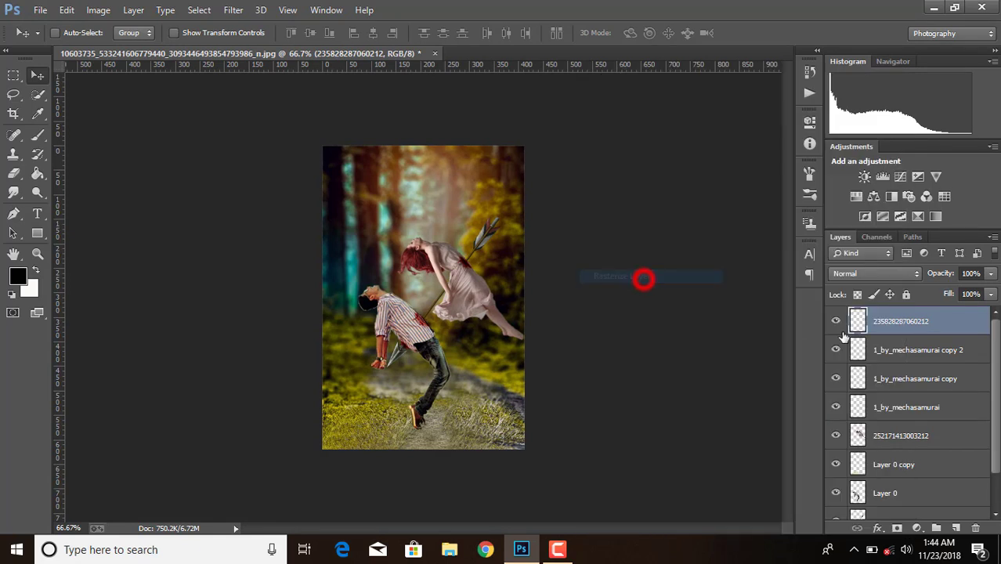
pyautogui.scroll(-2, 934, 362)
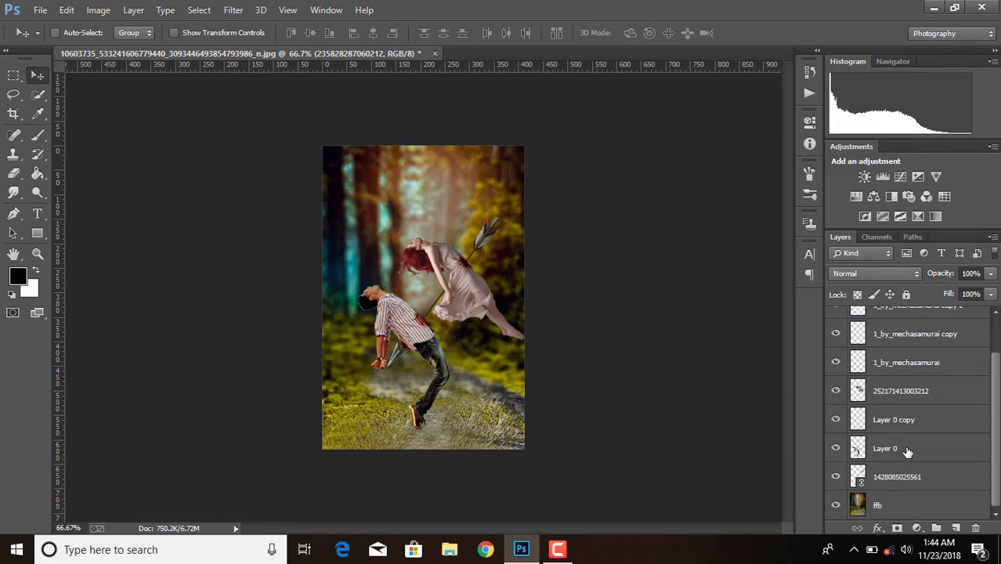
pyautogui.click(945, 482)
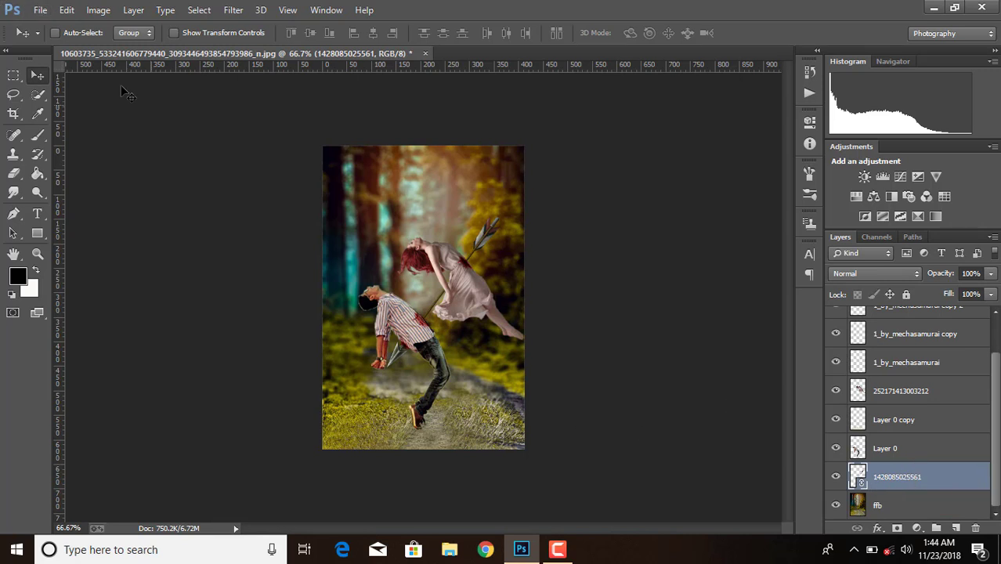
pyautogui.click(40, 9)
pyautogui.click(102, 233)
pyautogui.click(587, 147)
pyautogui.click(859, 410)
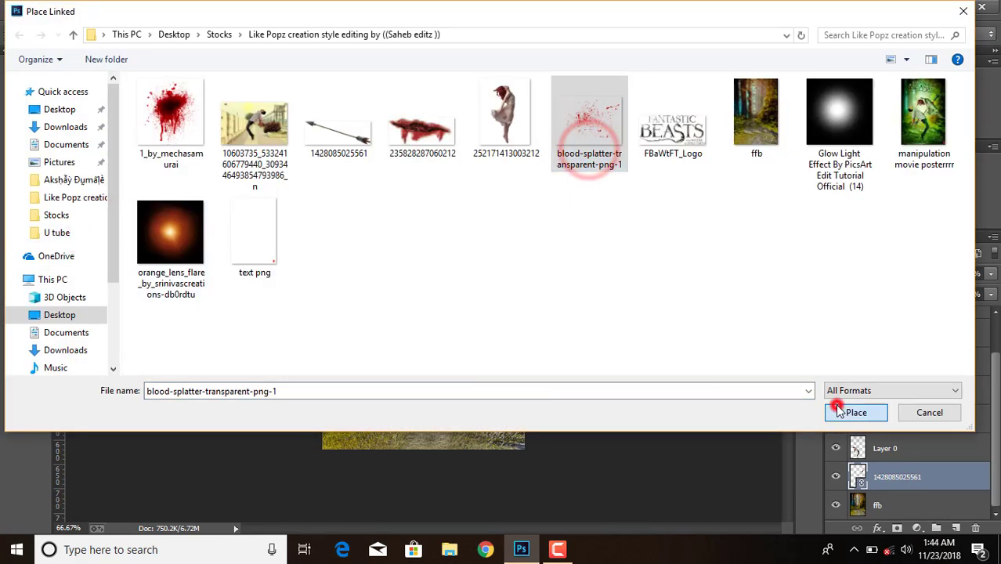
# Shrink the blood splatter to about 44.8% by 38.8%, position it behind the woman's back at the arrow, and apply.
pyautogui.moveTo(412, 315); pyautogui.dragTo(448, 297)
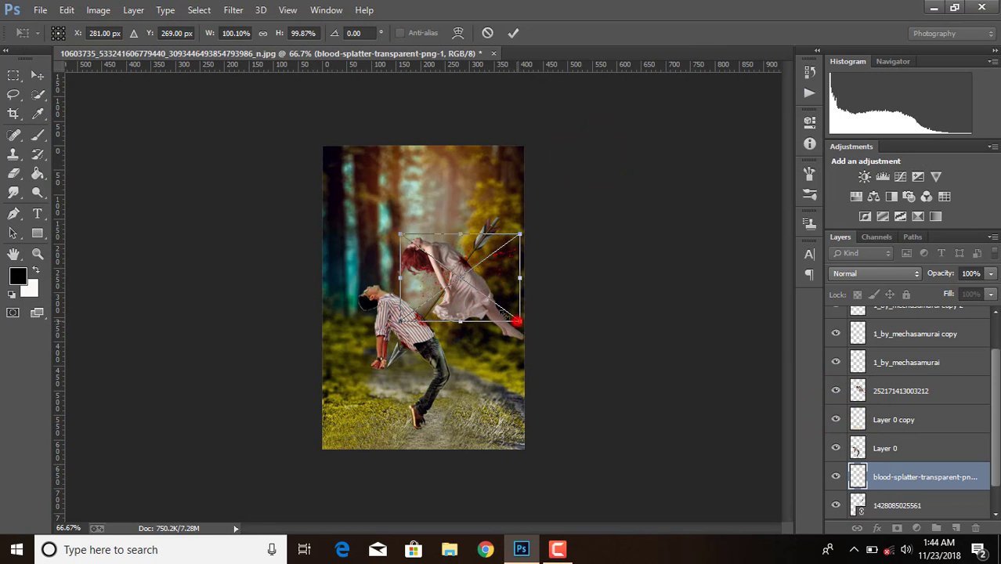
pyautogui.moveTo(520, 321); pyautogui.dragTo(496, 301)
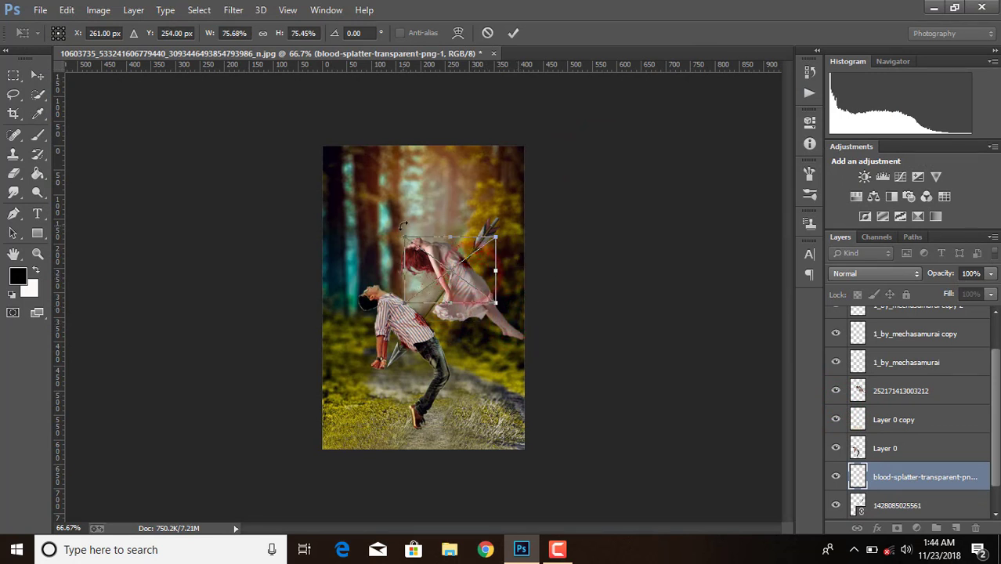
pyautogui.moveTo(495, 237); pyautogui.dragTo(465, 261)
pyautogui.moveTo(454, 277); pyautogui.dragTo(477, 255)
pyautogui.hotkey('ctrl', '+')
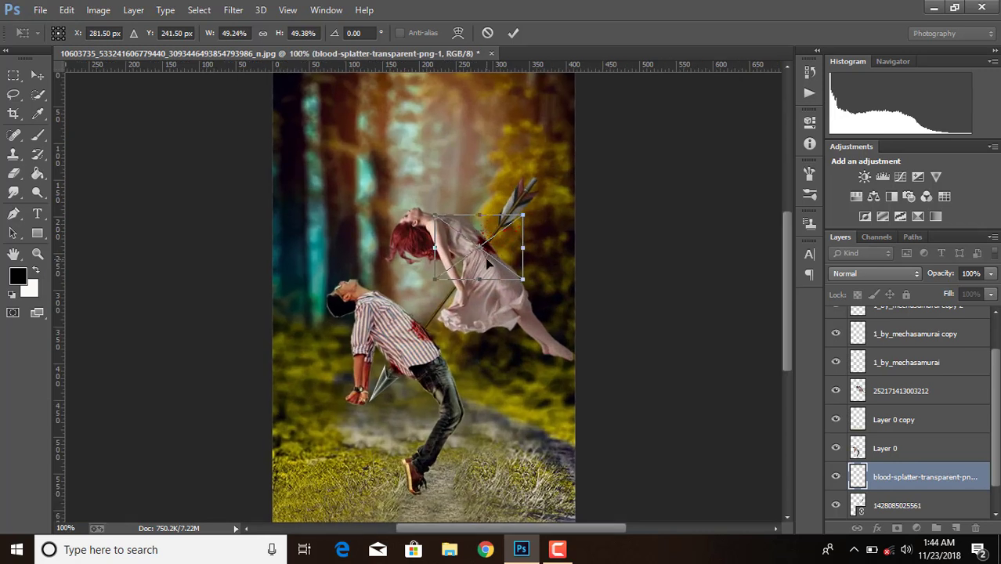
pyautogui.moveTo(523, 214); pyautogui.dragTo(504, 252)
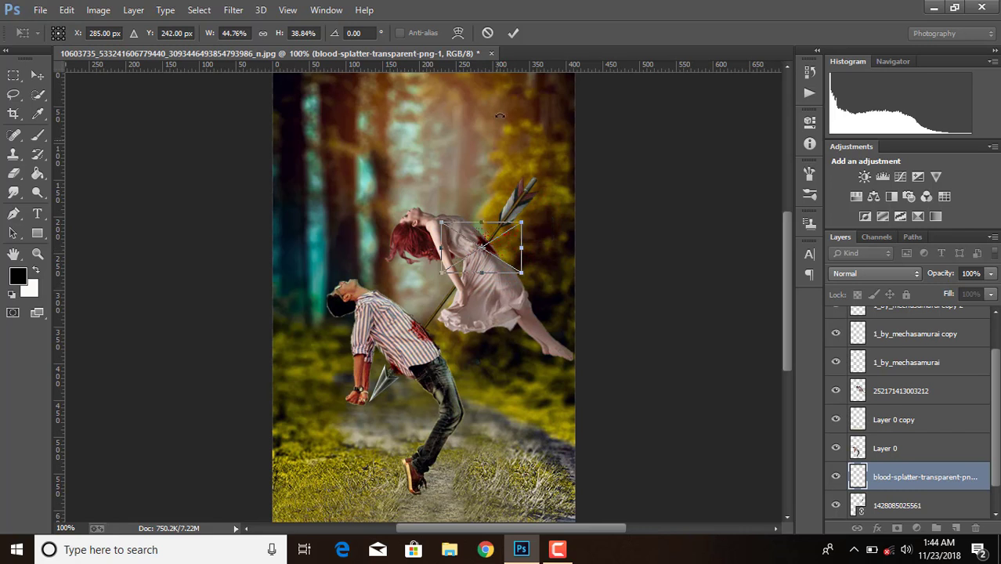
pyautogui.click(510, 36)
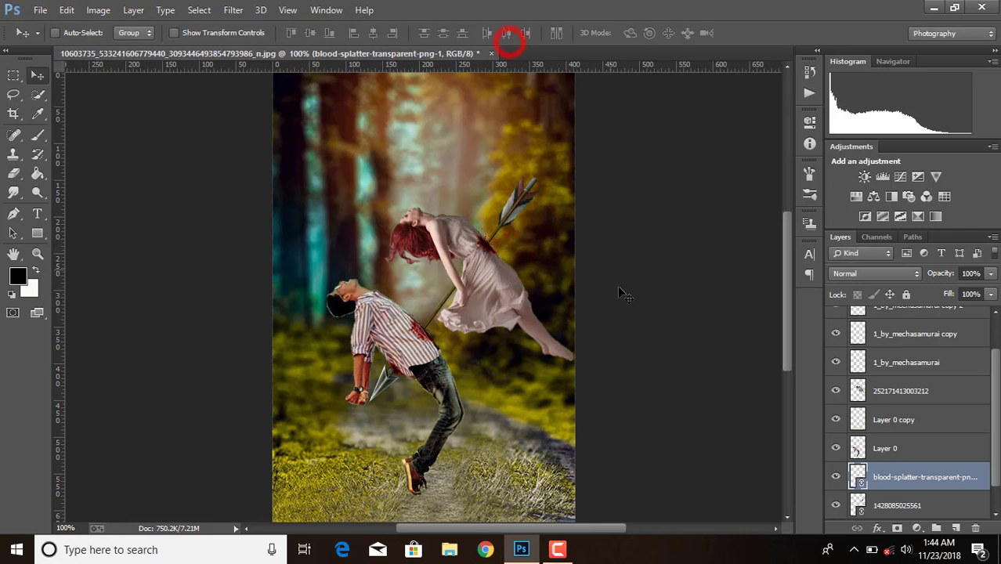
# Rasterize the blood splatter layer, duplicate it, and shift the copy slightly down along the arrow behind the woman.
pyautogui.rightClick(905, 477)
pyautogui.click(749, 212)
pyautogui.moveTo(946, 470); pyautogui.dragTo(956, 527)
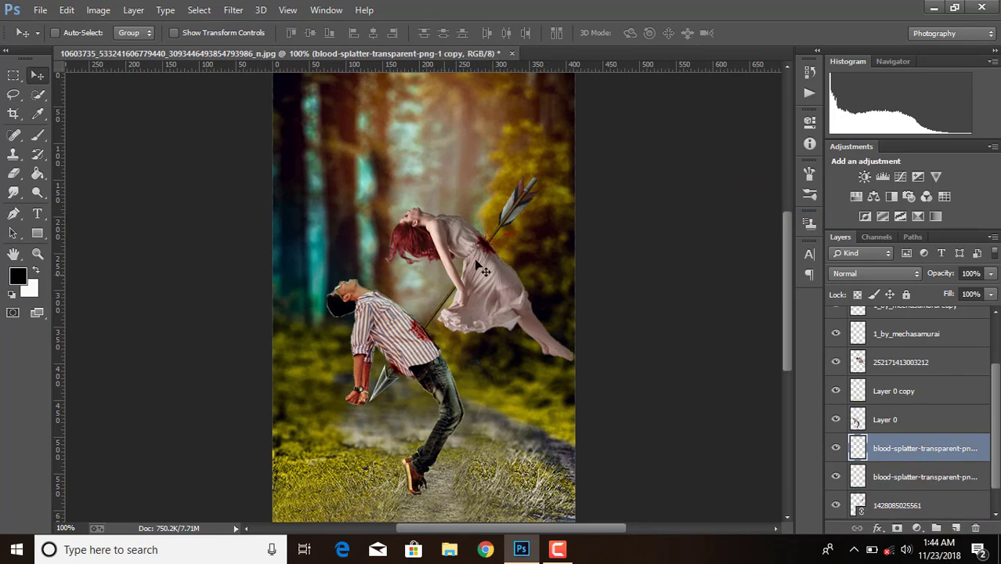
pyautogui.moveTo(482, 269)
pyautogui.mouseDown()
pyautogui.moveTo(492, 231)
pyautogui.moveTo(496, 249)
pyautogui.moveTo(472, 278)
pyautogui.mouseUp()
# Make two more copies of the blood splatter and position them along the arrow between the woman and the man's back.
pyautogui.moveTo(934, 454); pyautogui.dragTo(957, 527)
pyautogui.moveTo(458, 278); pyautogui.dragTo(416, 336)
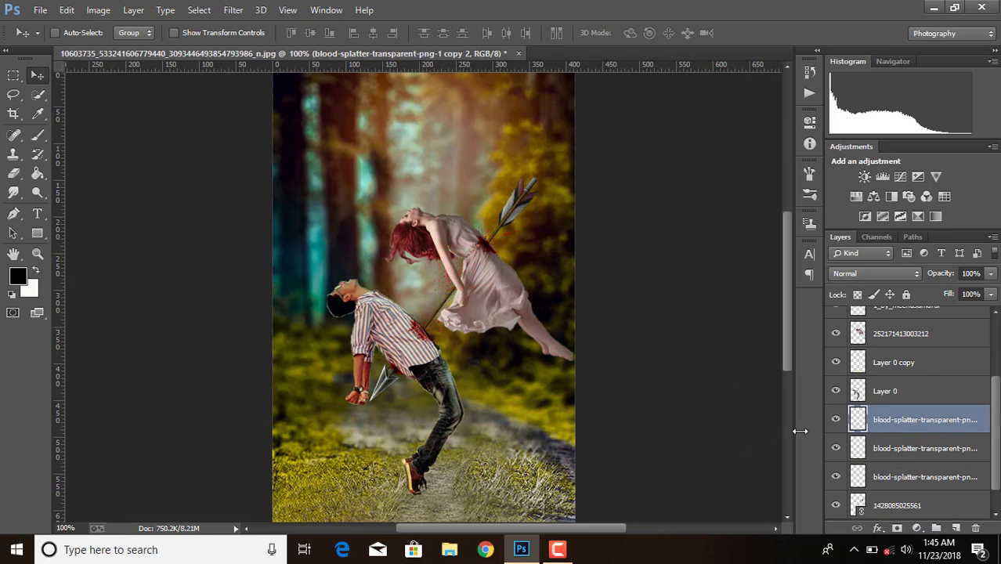
pyautogui.hotkey('ctrl', 'j')
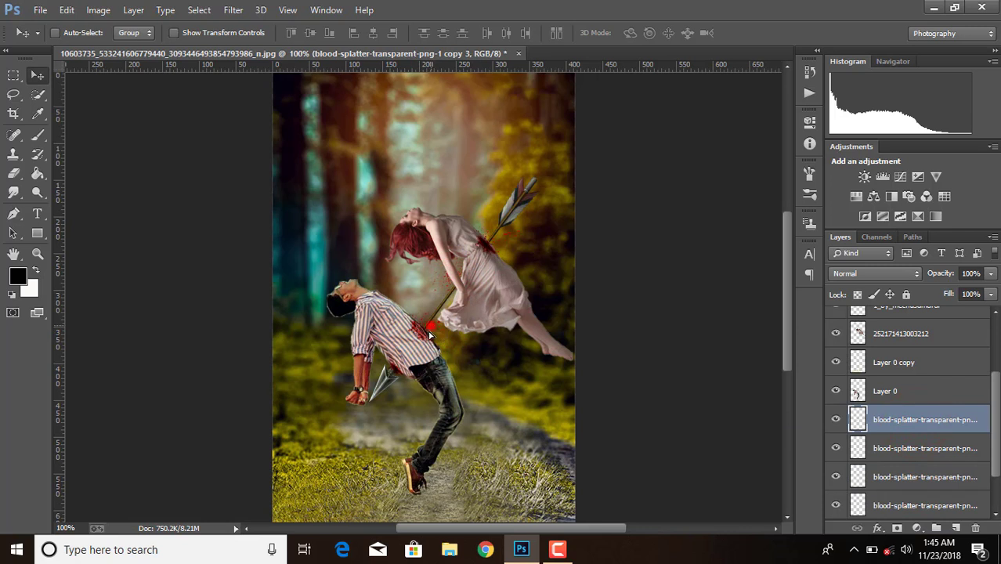
pyautogui.moveTo(429, 335); pyautogui.dragTo(427, 331)
# Place orange_lens_flare_by_srinivascreations-db0rdtu as a linked file directly above the ffb forest background layer.
pyautogui.click(994, 408)
pyautogui.click(895, 501)
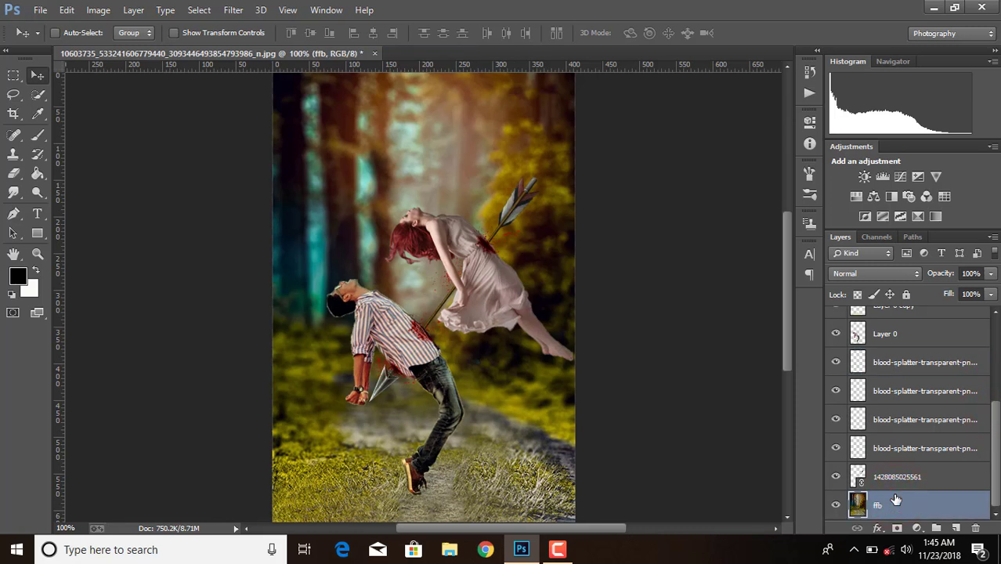
pyautogui.hotkey('ctrl', '-')
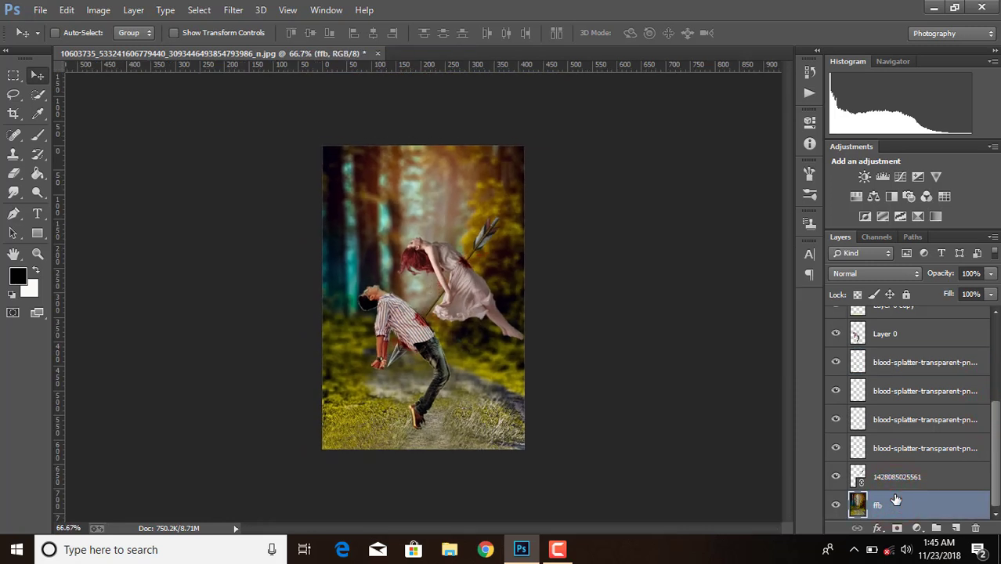
pyautogui.click(233, 10)
pyautogui.click(574, 94)
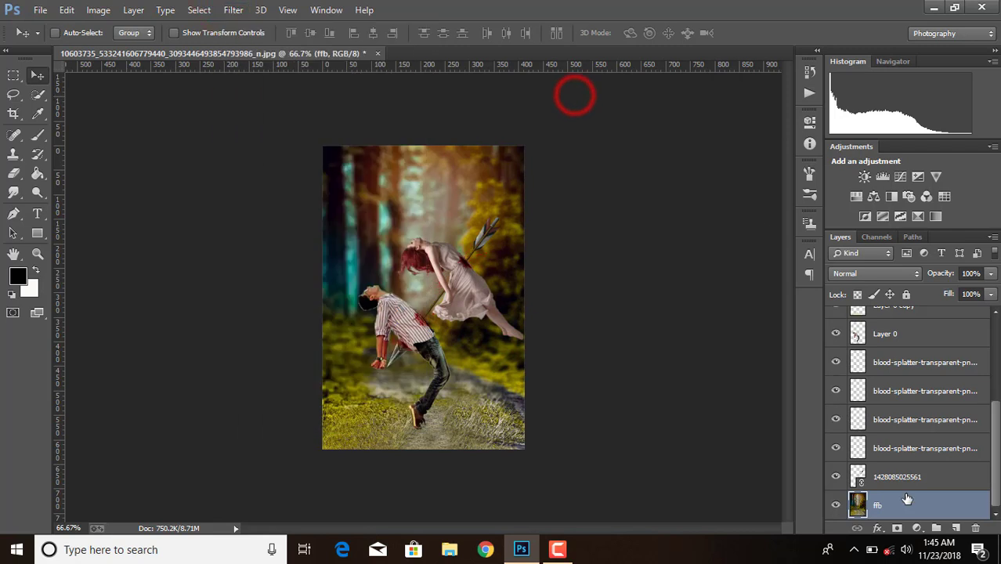
pyautogui.click(40, 9)
pyautogui.click(94, 234)
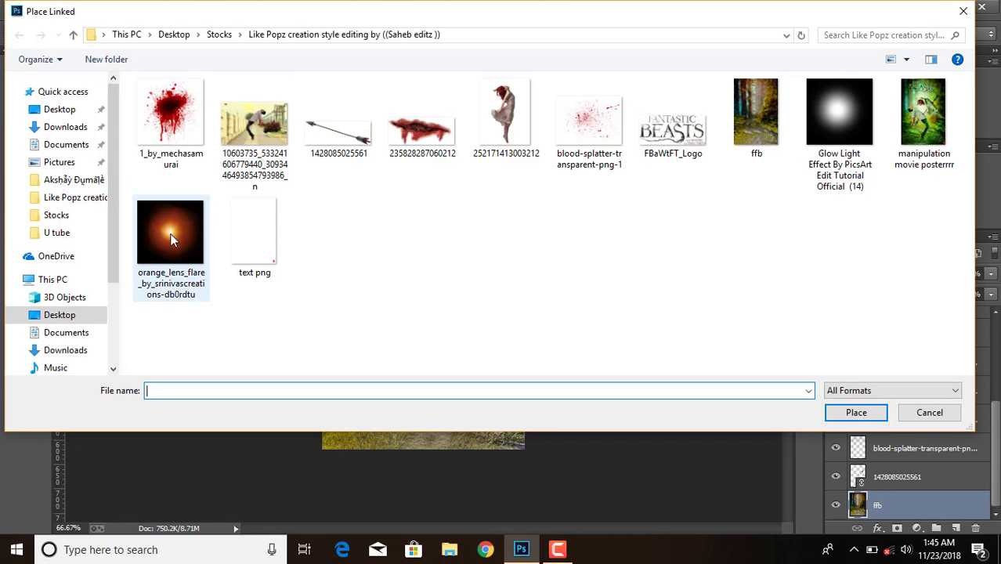
pyautogui.click(171, 235)
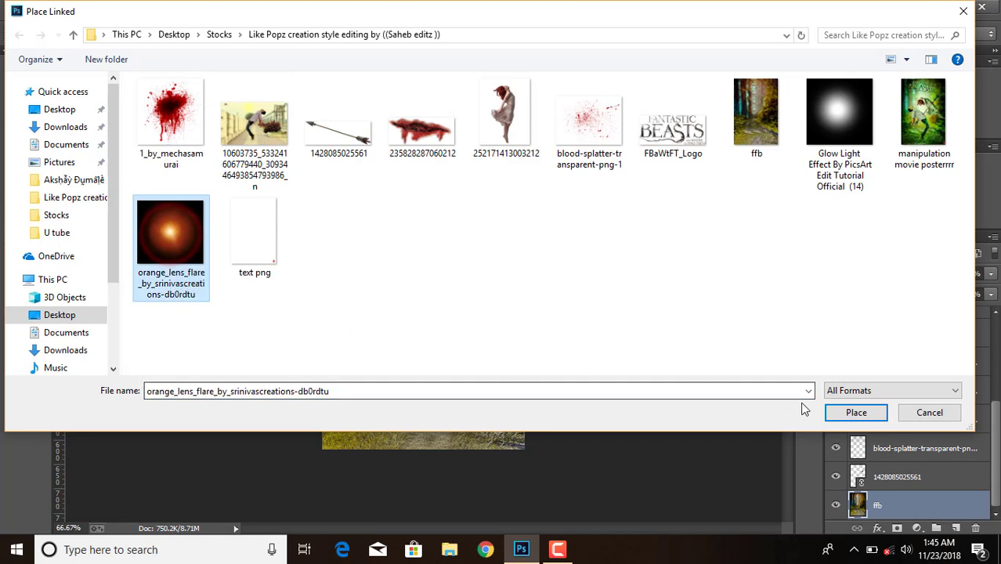
pyautogui.click(845, 412)
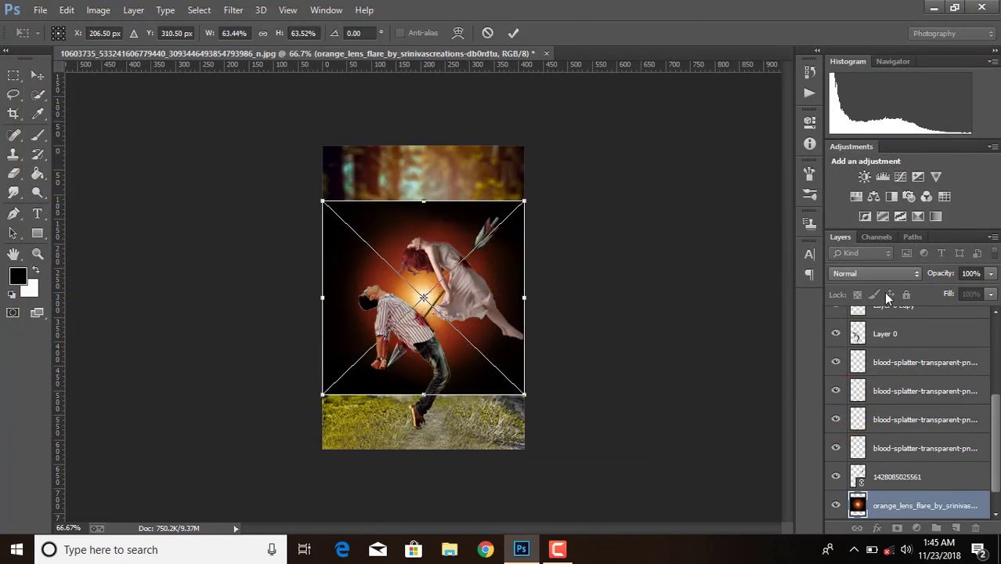
# Blend the lens flare in Screen mode at 75% opacity, scaled to about 57.5% and centred behind the man's back.
pyautogui.click(872, 273)
pyautogui.click(861, 126)
pyautogui.moveTo(467, 288); pyautogui.dragTo(480, 309)
pyautogui.moveTo(535, 415); pyautogui.dragTo(515, 391)
pyautogui.moveTo(494, 331); pyautogui.dragTo(499, 343)
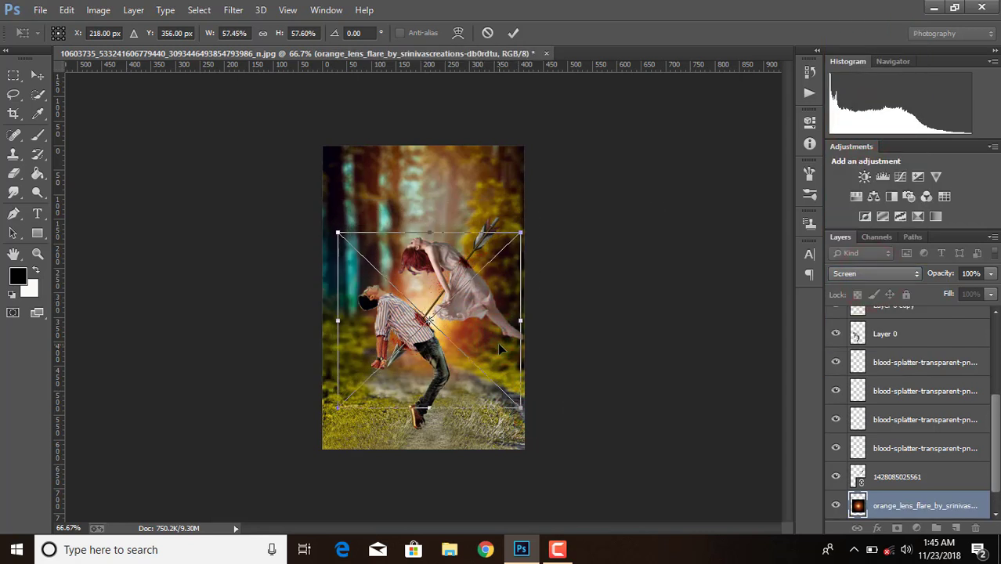
pyautogui.click(515, 33)
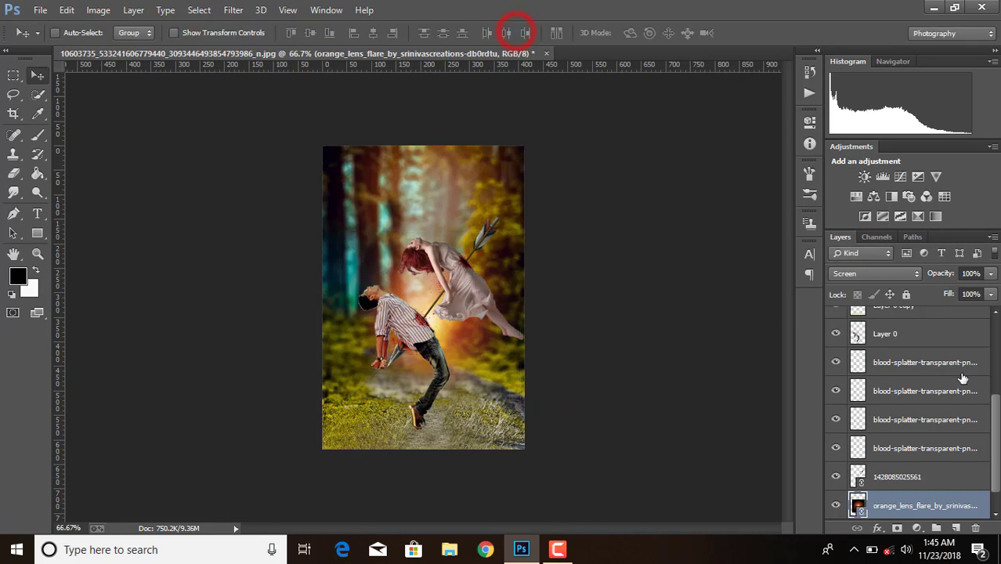
pyautogui.click(990, 274)
pyautogui.moveTo(988, 296); pyautogui.dragTo(968, 294)
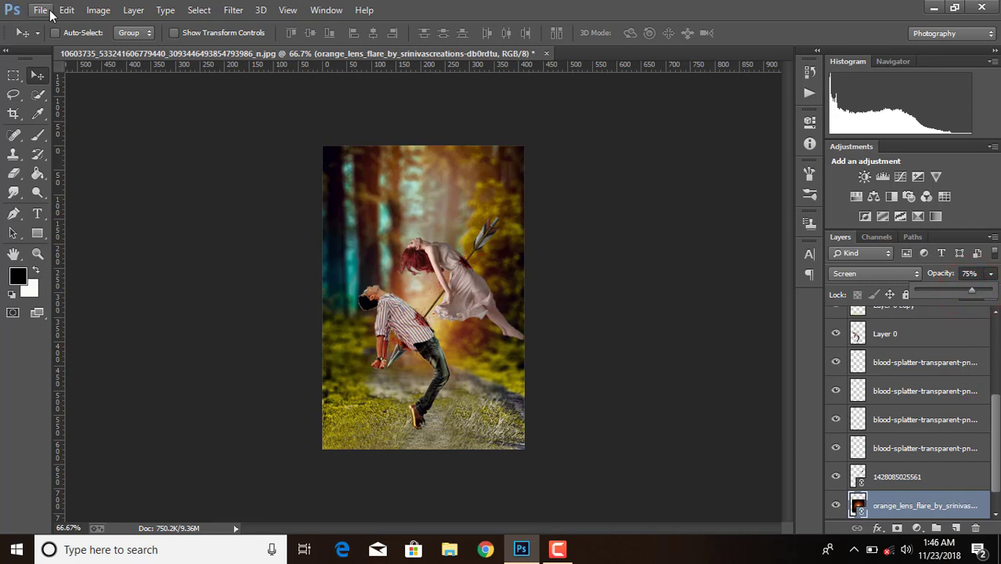
# Place Glow Light Effect By PicsArt Edit Tutorial Official (14) as a linked file above the lens flare and blend it in Screen mode.
pyautogui.click(47, 11)
pyautogui.click(87, 230)
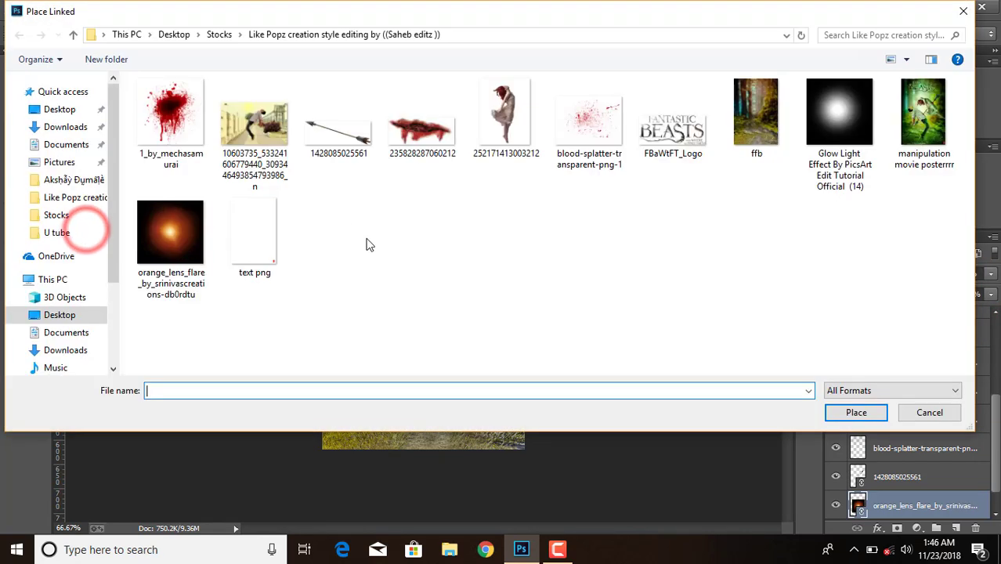
pyautogui.click(839, 114)
pyautogui.click(848, 412)
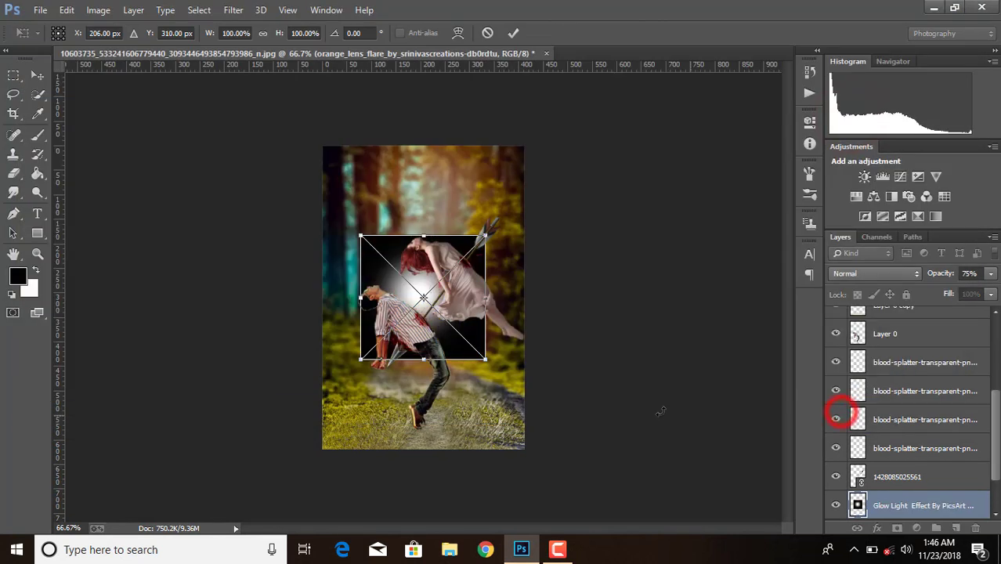
pyautogui.click(857, 274)
pyautogui.click(844, 123)
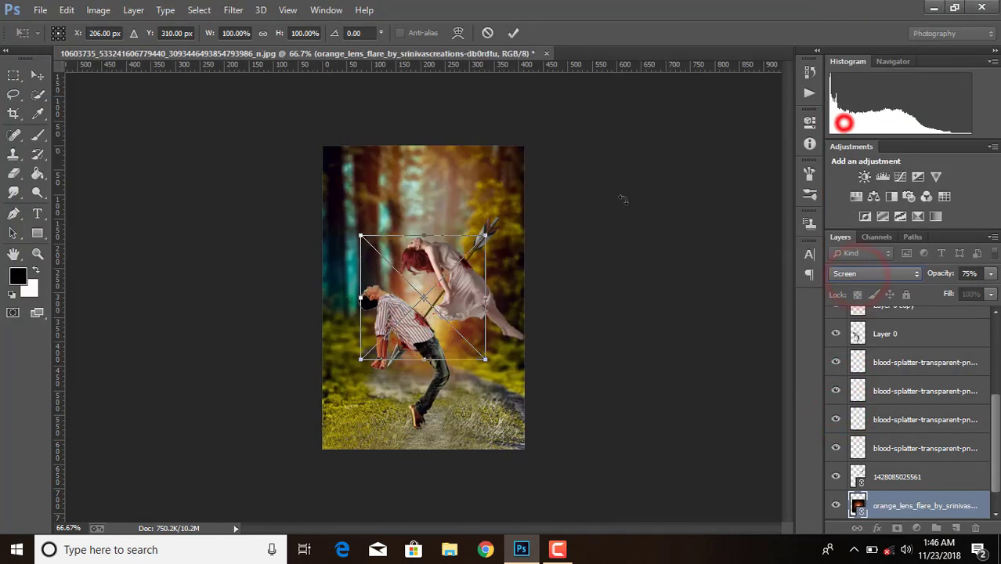
# Enlarge the glow to about 141% by 140%, centre it between the two heads, set its opacity to 55%, and apply.
pyautogui.moveTo(360, 235); pyautogui.dragTo(309, 186)
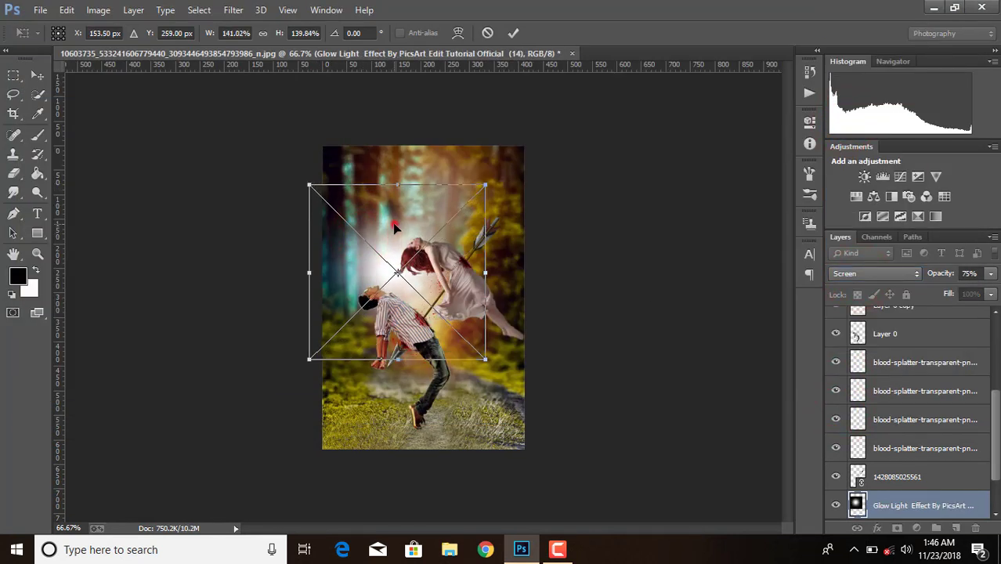
pyautogui.moveTo(396, 227); pyautogui.dragTo(398, 249)
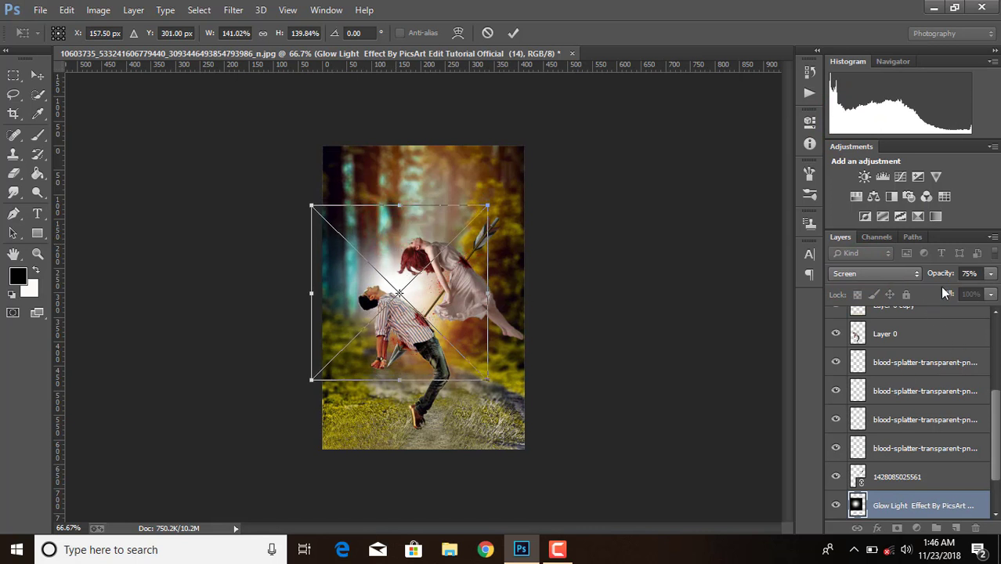
pyautogui.click(991, 274)
pyautogui.moveTo(963, 293); pyautogui.dragTo(962, 292)
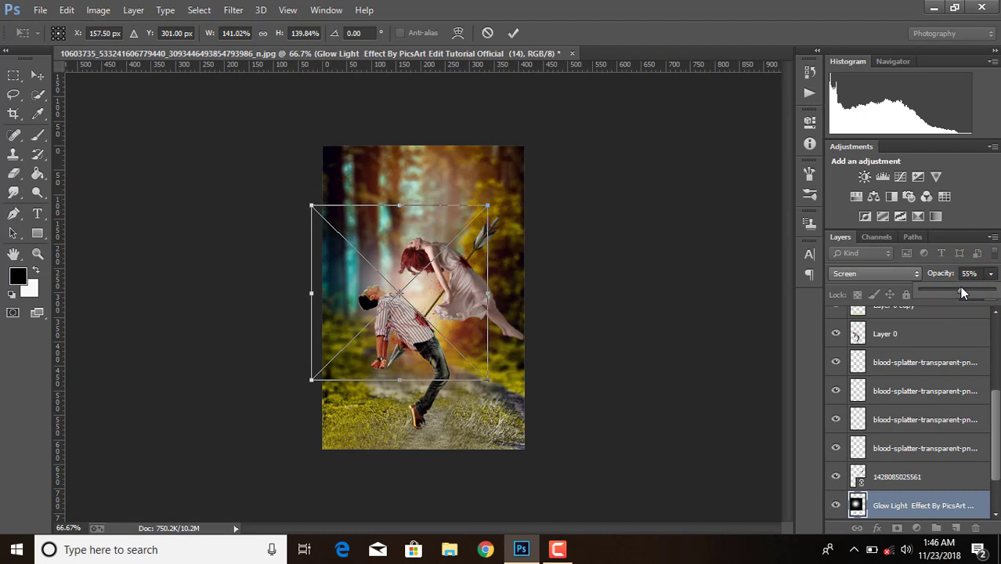
pyautogui.click(514, 33)
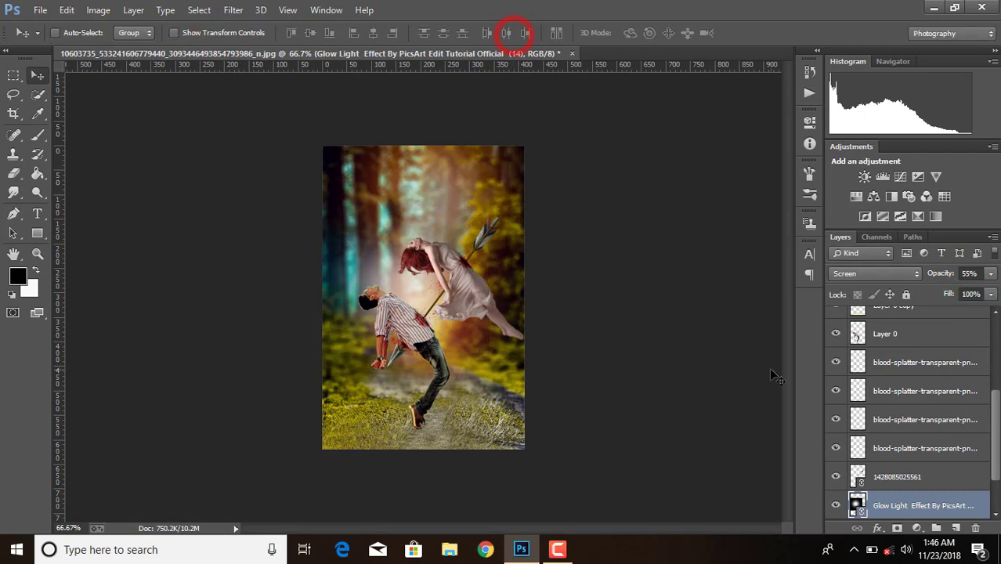
# Merge the glow light, orange lens flare and ffb background layers into one layer.
pyautogui.moveTo(994, 415); pyautogui.dragTo(995, 438)
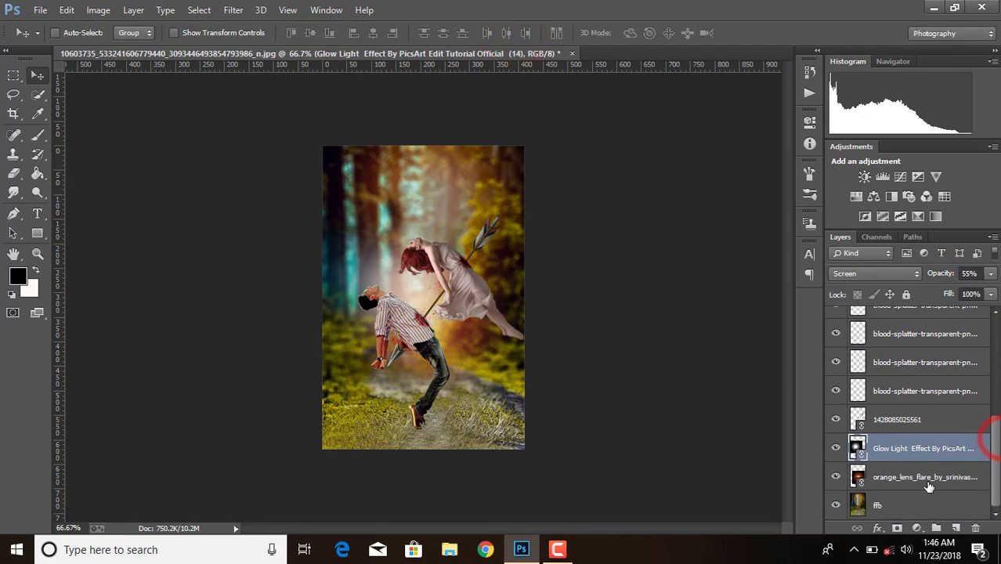
pyautogui.keyDown('shift'); pyautogui.click(924, 477); pyautogui.keyUp('shift')
pyautogui.keyDown('shift'); pyautogui.click(920, 506); pyautogui.keyUp('shift')
pyautogui.rightClick(916, 490)
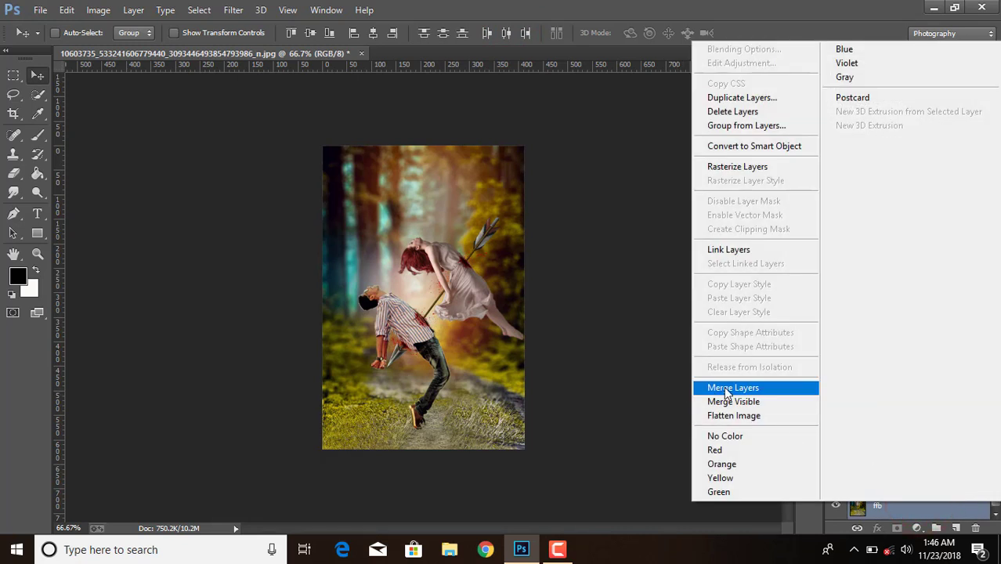
pyautogui.click(726, 389)
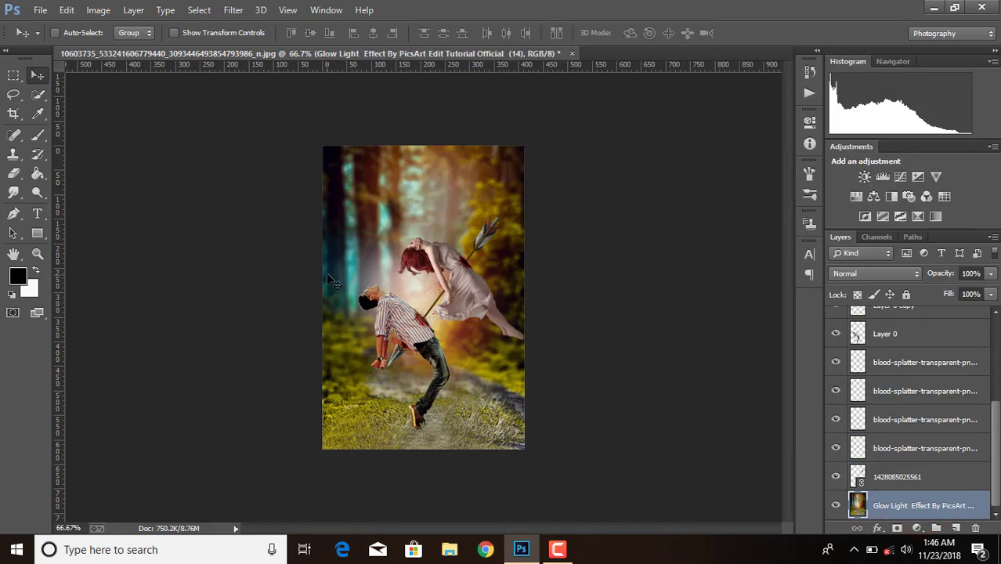
# Apply a 20 px Tilt-Shift blur to the merged background, with the sharp zone centred on the ground at the man's foot.
pyautogui.click(233, 10)
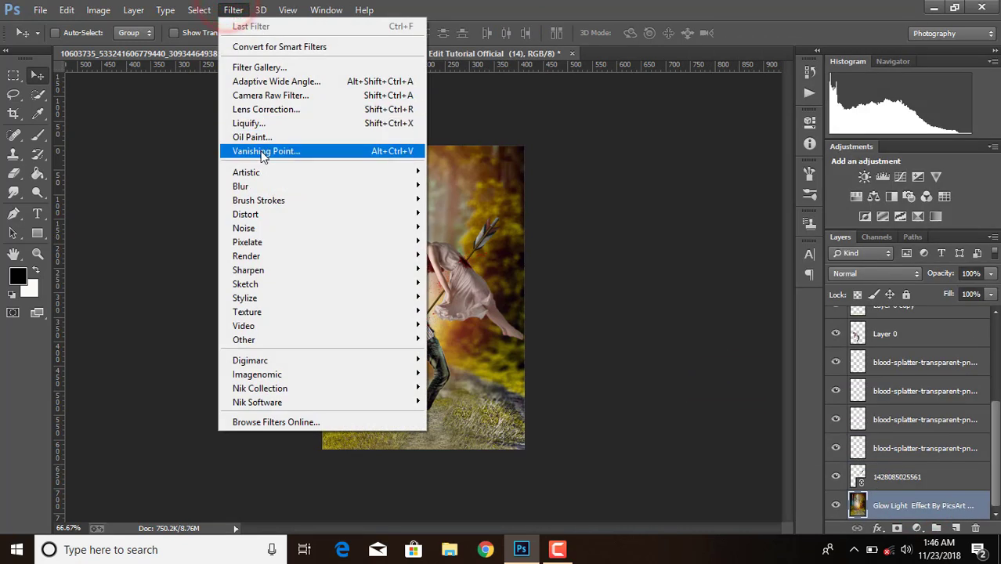
pyautogui.click(258, 185)
pyautogui.click(456, 213)
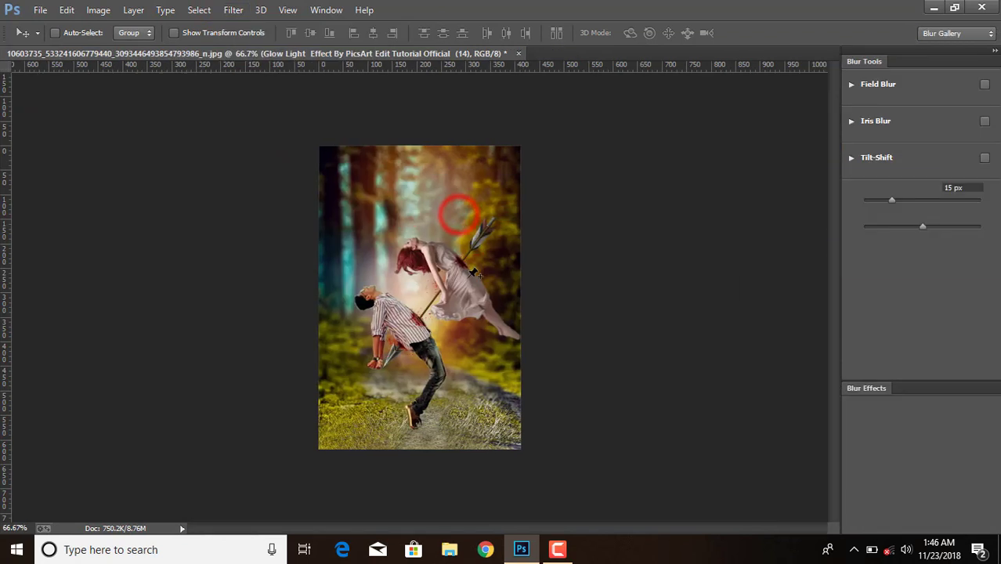
pyautogui.moveTo(463, 290); pyautogui.dragTo(482, 420)
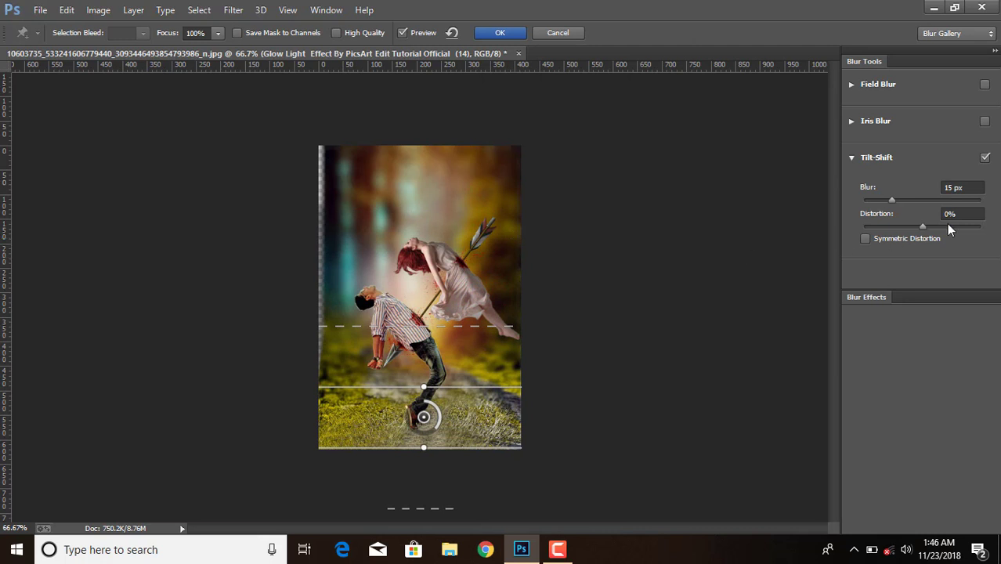
pyautogui.moveTo(901, 202); pyautogui.dragTo(896, 203)
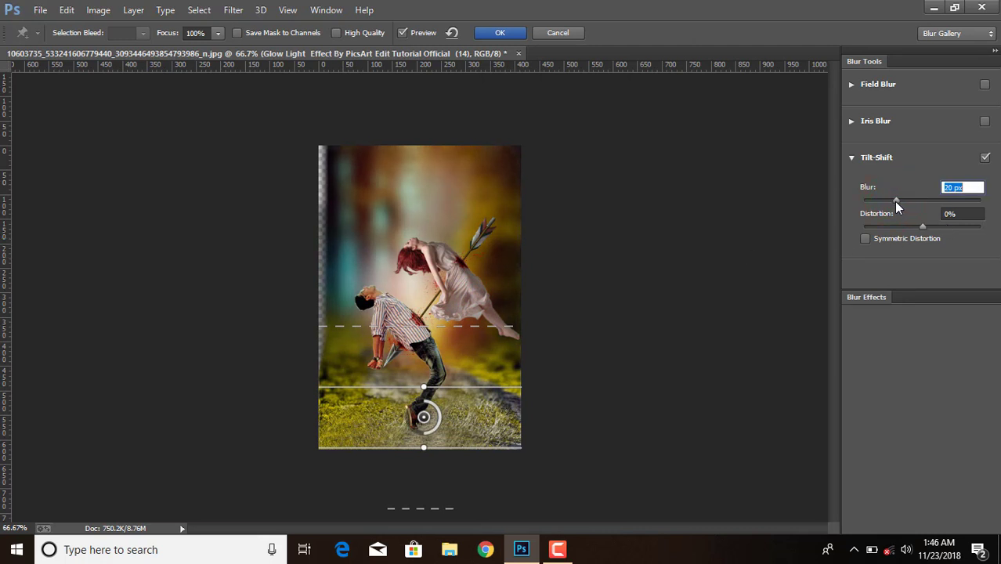
pyautogui.click(505, 32)
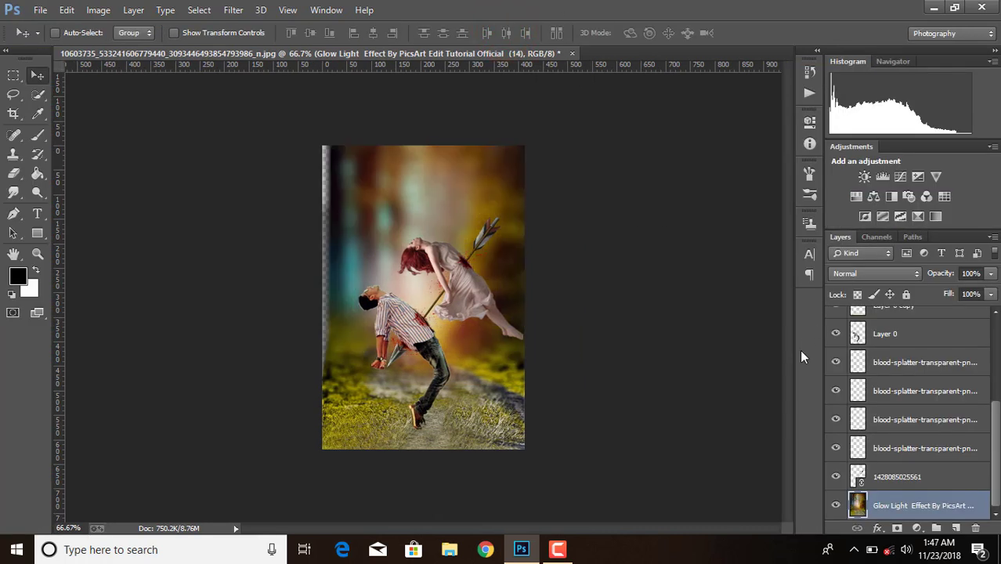
# Enlarge the blurred background to about 106.4% so it covers the transparent strip along the canvas edge, and apply.
pyautogui.hotkey('ctrl', 't')
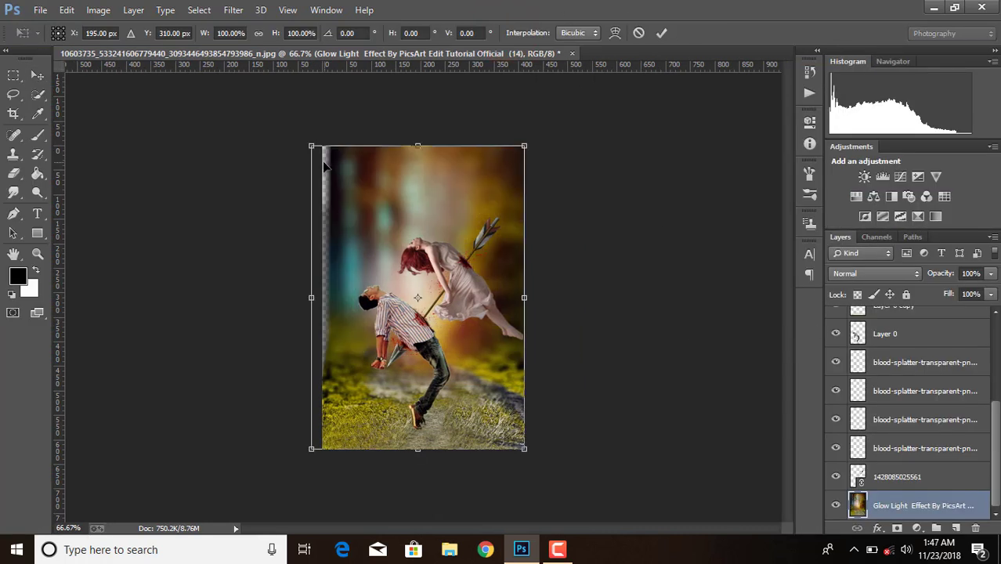
pyautogui.moveTo(312, 146)
pyautogui.mouseDown()
pyautogui.moveTo(291, 139)
pyautogui.moveTo(301, 130)
pyautogui.mouseUp()
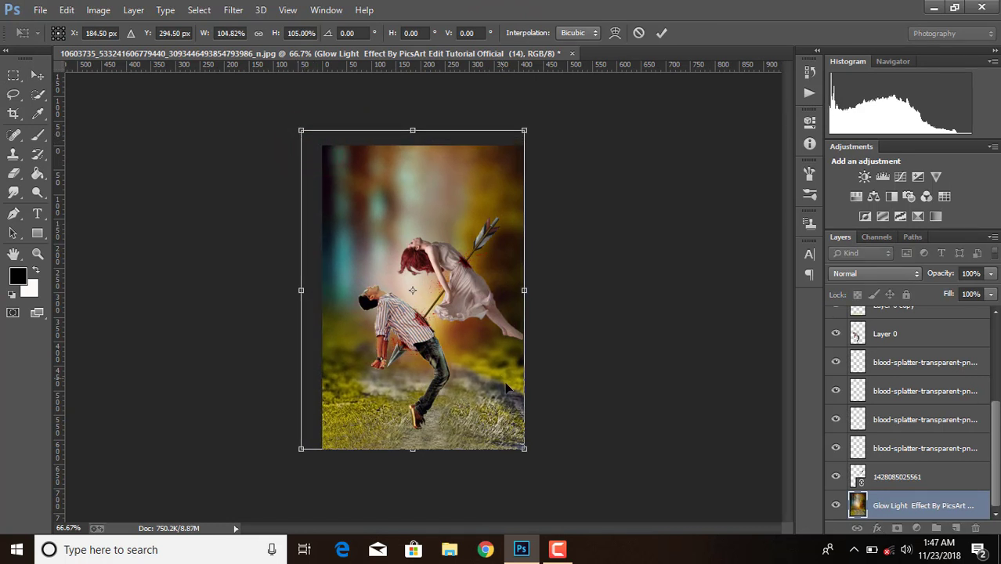
pyautogui.moveTo(529, 450); pyautogui.dragTo(533, 456)
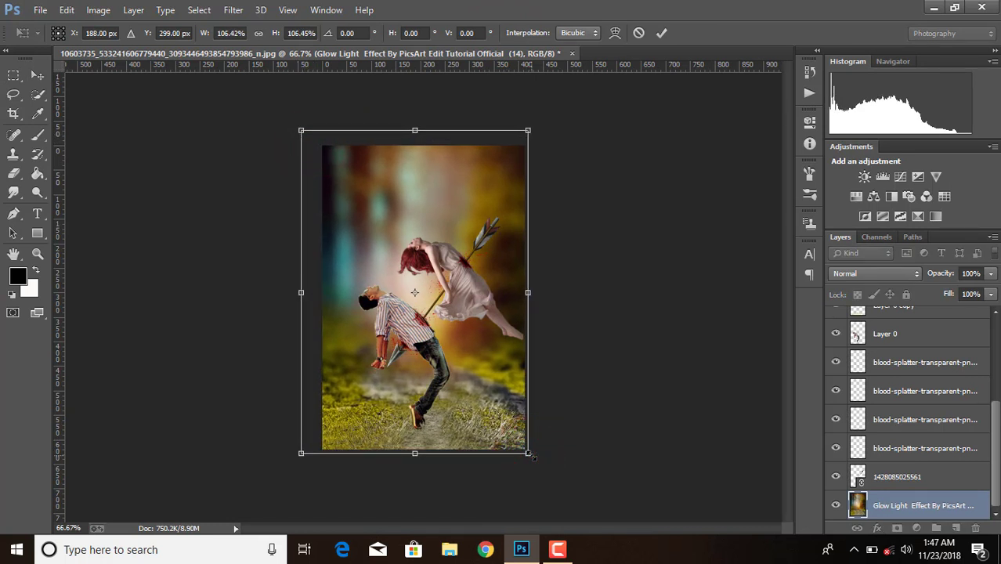
pyautogui.click(662, 34)
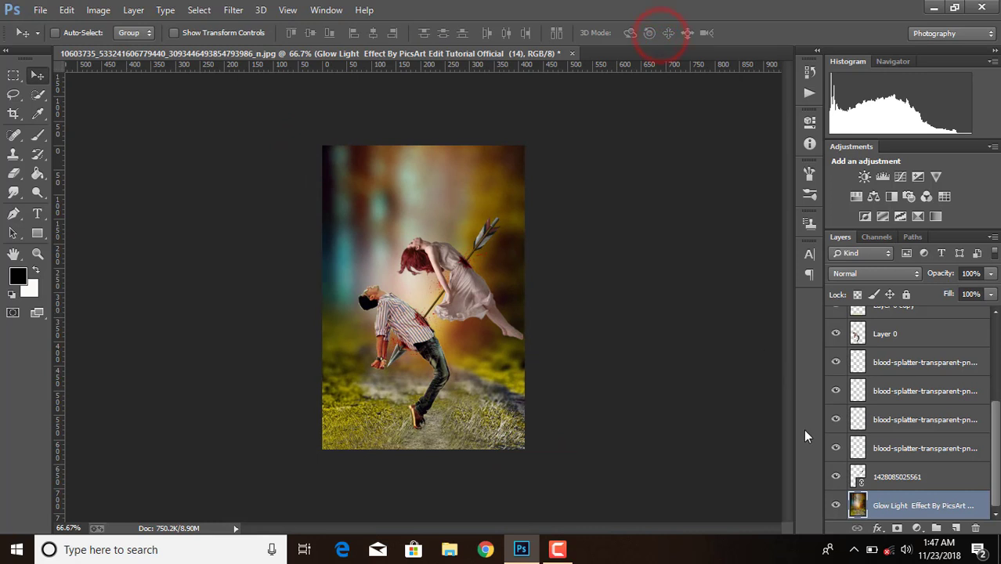
# Merge all visible layers into a single layer.
pyautogui.hotkey('ctrl', '+')
pyautogui.rightClick(941, 388)
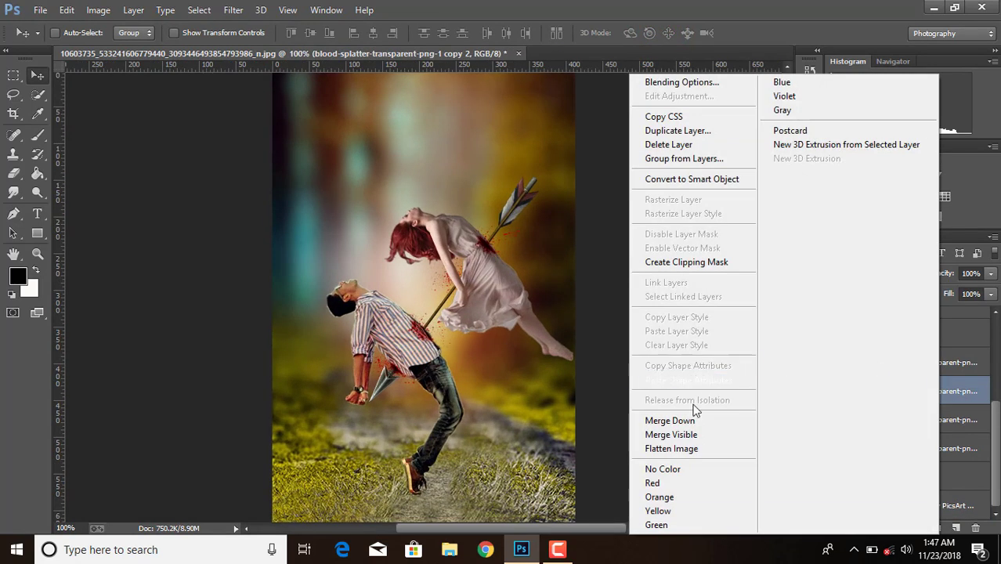
pyautogui.click(689, 437)
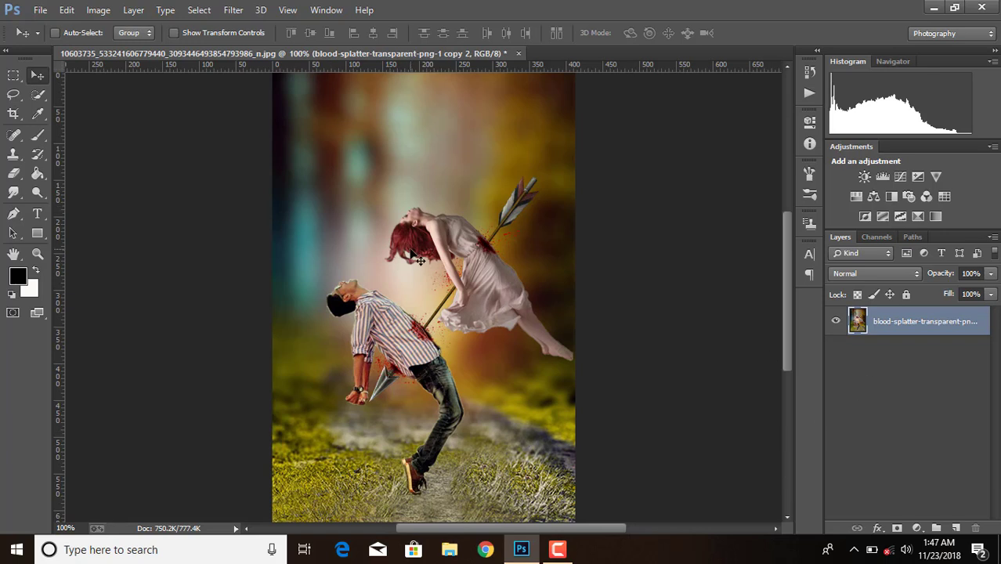
# Place the text png file as a linked layer over the merged picture.
pyautogui.hotkey('ctrl', '-')
pyautogui.click(46, 9)
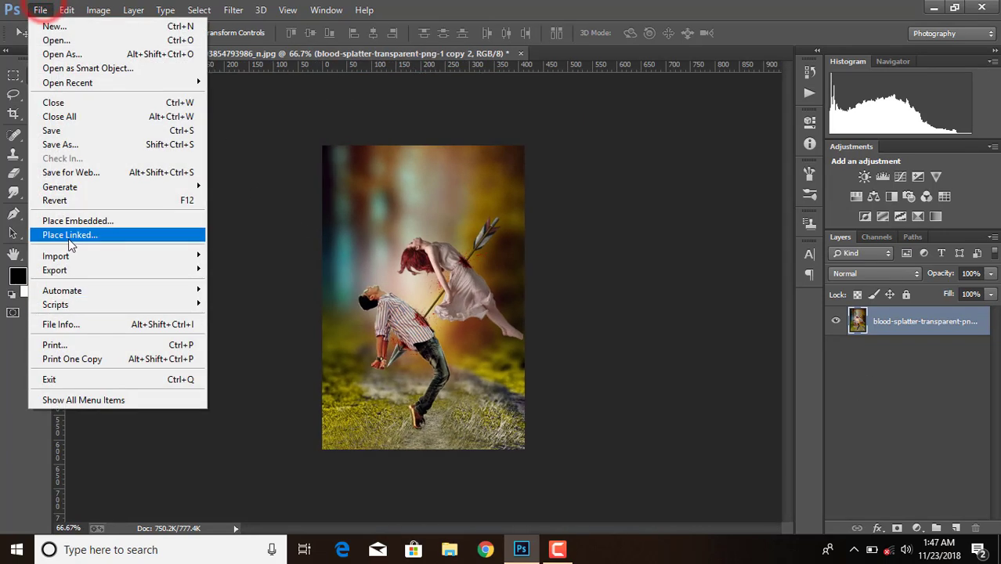
pyautogui.click(73, 231)
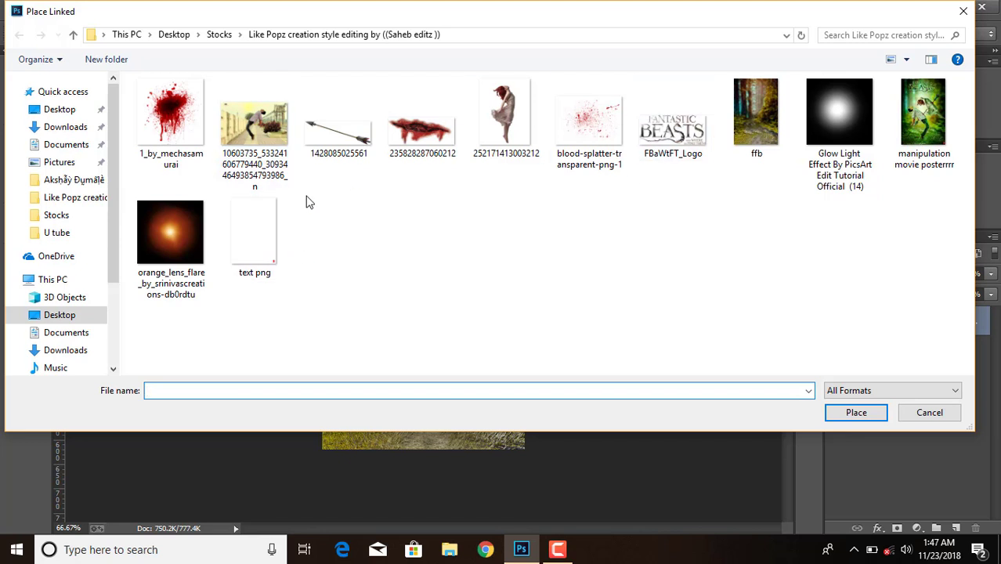
pyautogui.click(245, 235)
pyautogui.click(857, 417)
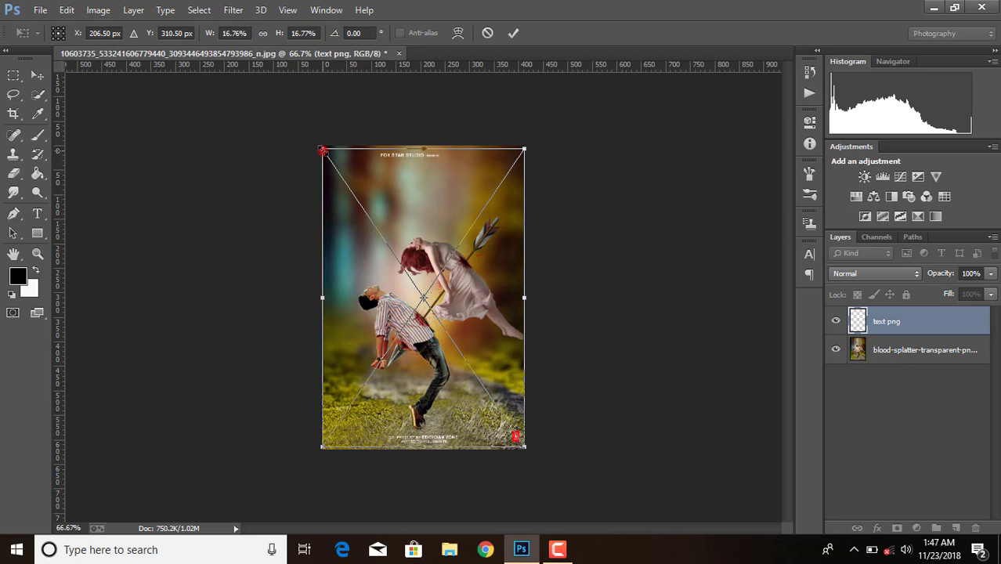
# Stretch the poster text to about 22.5% width by 16.9% height, apply, and select the merged picture layer beneath it.
pyautogui.moveTo(322, 148); pyautogui.dragTo(253, 145)
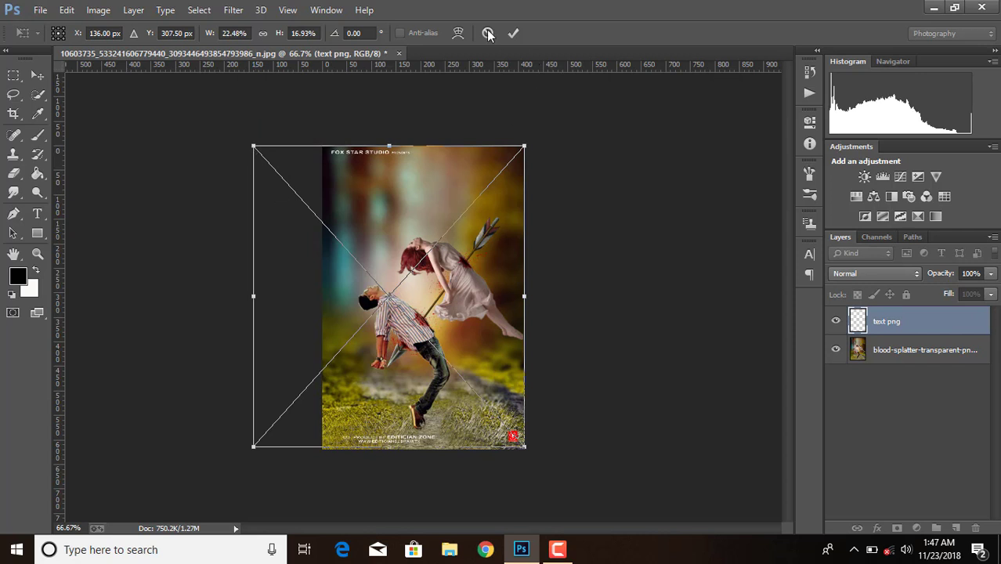
pyautogui.click(511, 33)
pyautogui.click(924, 350)
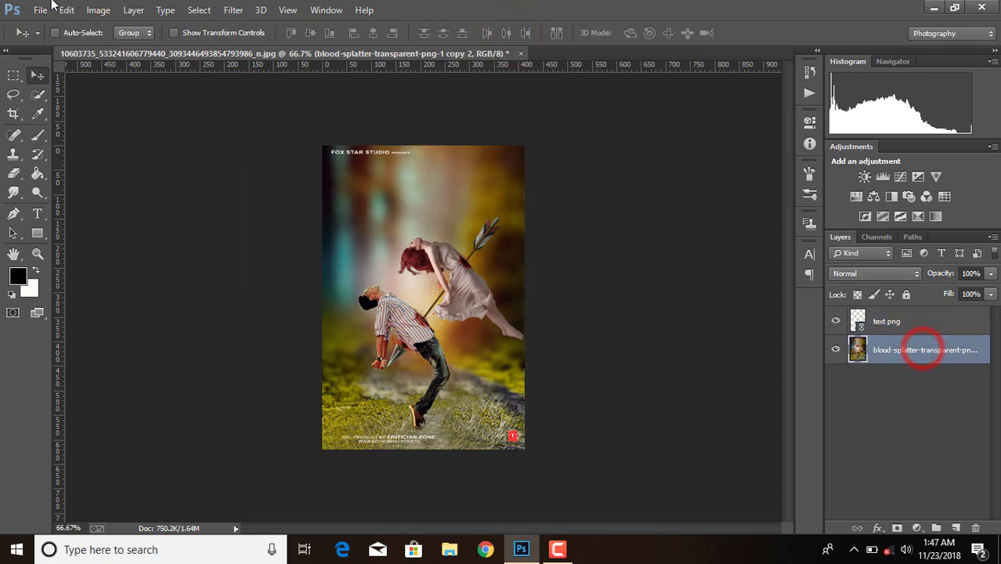
# Place the FBaWtFT_Logo file as a new layer above the merged picture.
pyautogui.click(40, 9)
pyautogui.click(108, 235)
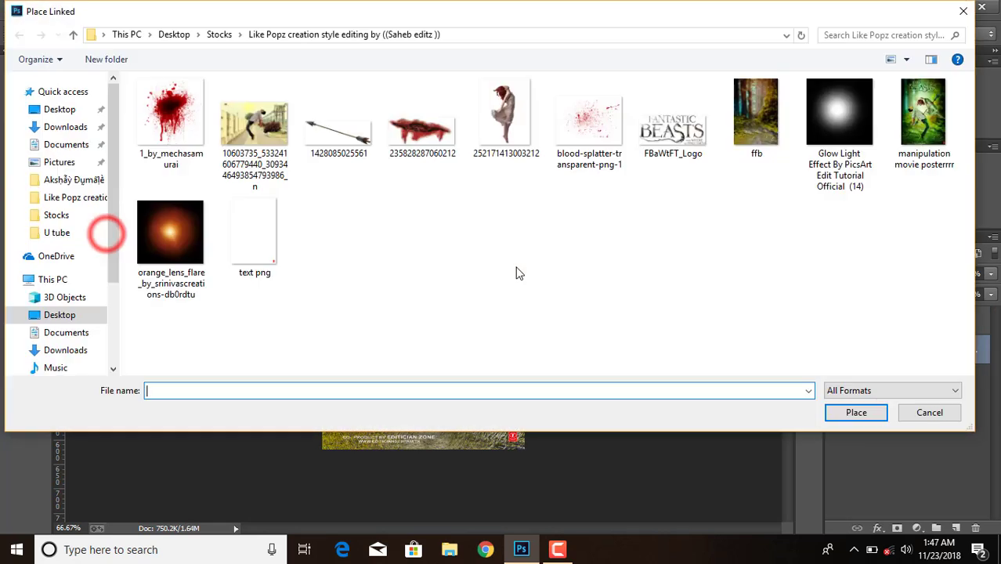
pyautogui.click(671, 117)
pyautogui.click(851, 409)
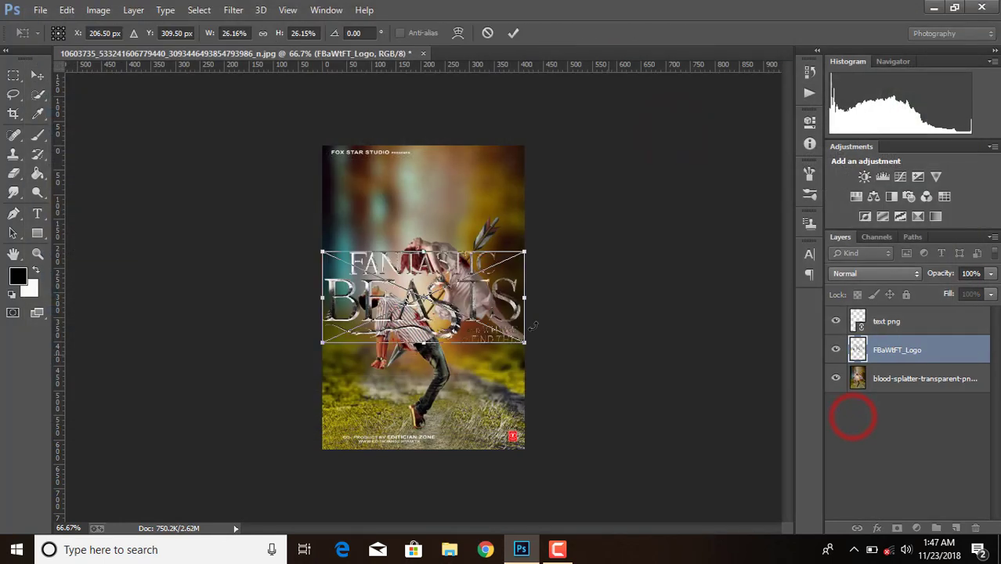
# Shrink the Fantastic Beasts logo to about 15.8% by 13.6% centred above the woman, apply, and merge all visible layers.
pyautogui.moveTo(456, 297); pyautogui.dragTo(465, 219)
pyautogui.moveTo(533, 170); pyautogui.dragTo(490, 190)
pyautogui.moveTo(444, 227); pyautogui.dragTo(456, 199)
pyautogui.moveTo(504, 233); pyautogui.dragTo(417, 214)
pyautogui.moveTo(349, 215); pyautogui.dragTo(363, 209)
pyautogui.moveTo(447, 189); pyautogui.dragTo(449, 191)
pyautogui.click(513, 33)
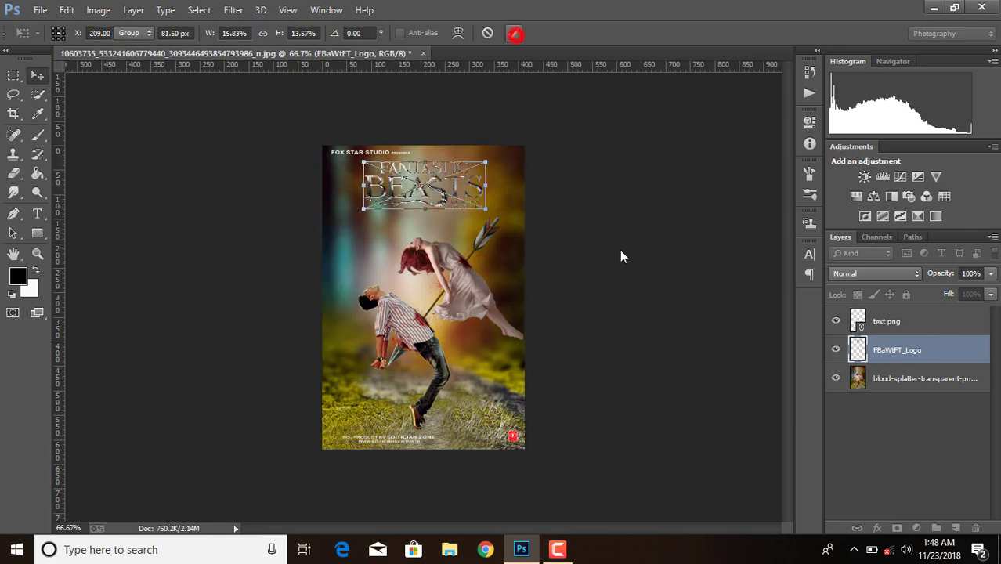
pyautogui.rightClick(897, 380)
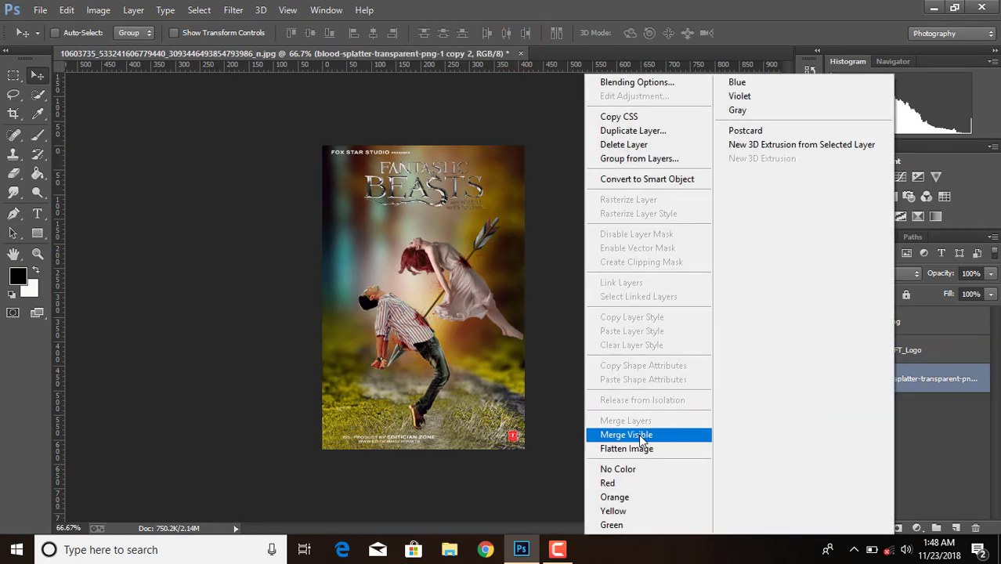
pyautogui.click(639, 432)
# Add a Color Balance adjustment with midtones shifted to +26 green, and merge it into the picture.
pyautogui.click(918, 528)
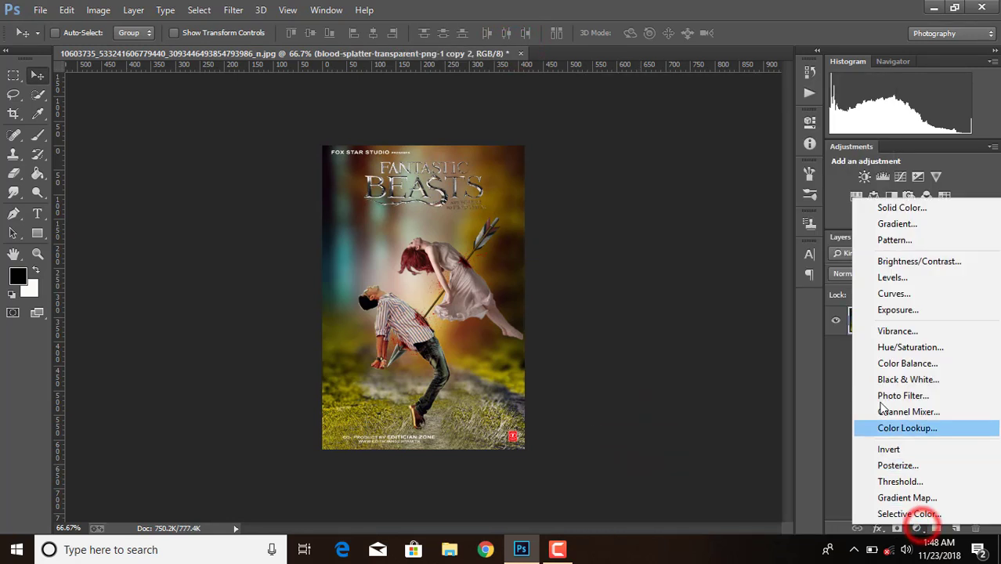
pyautogui.click(887, 363)
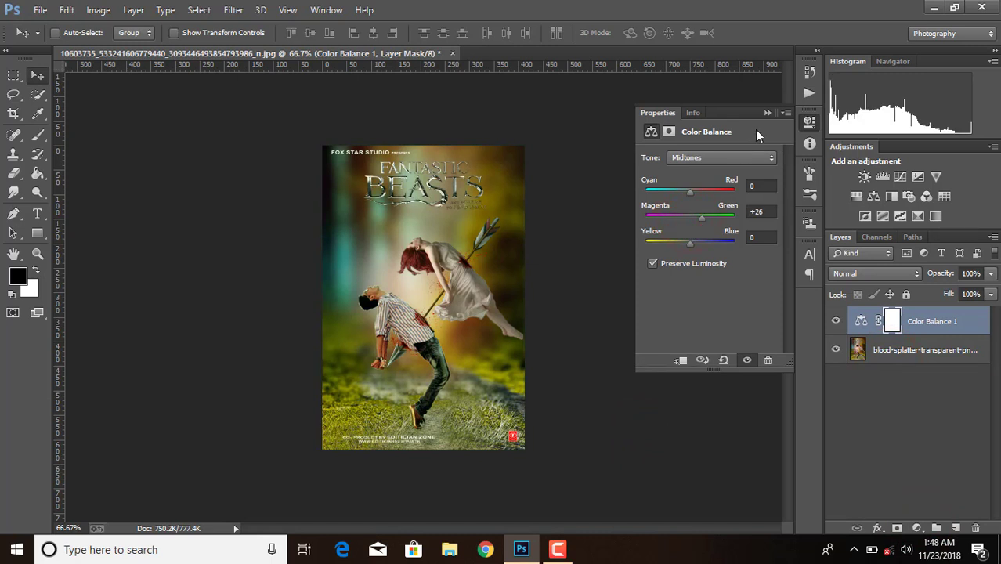
pyautogui.click(767, 112)
pyautogui.rightClick(898, 357)
pyautogui.click(629, 434)
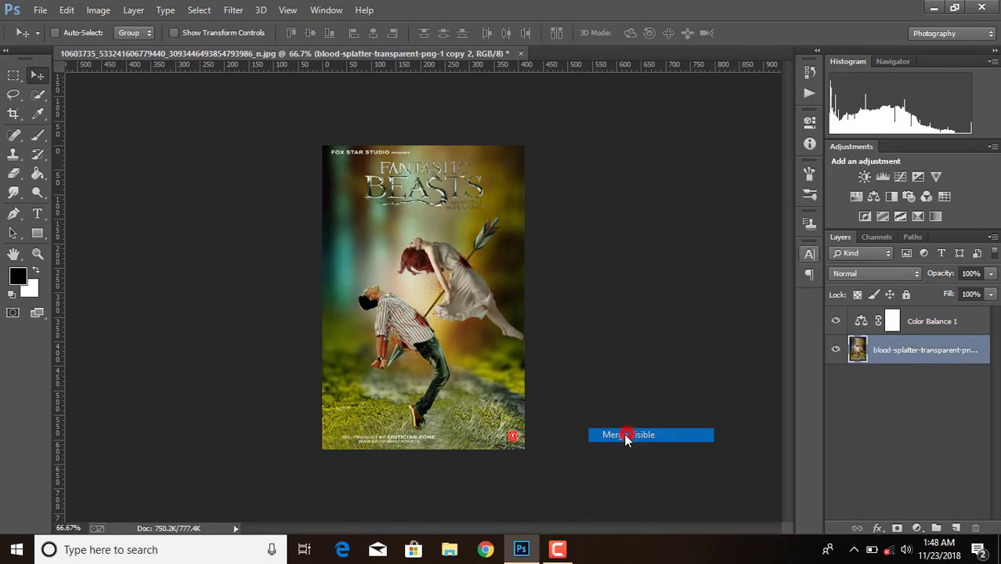
# In the Camera Raw filter, set Clarity +42, Blacks -29, Whites +34 and Shadows +40, and raise Highlights slightly.
pyautogui.click(234, 9)
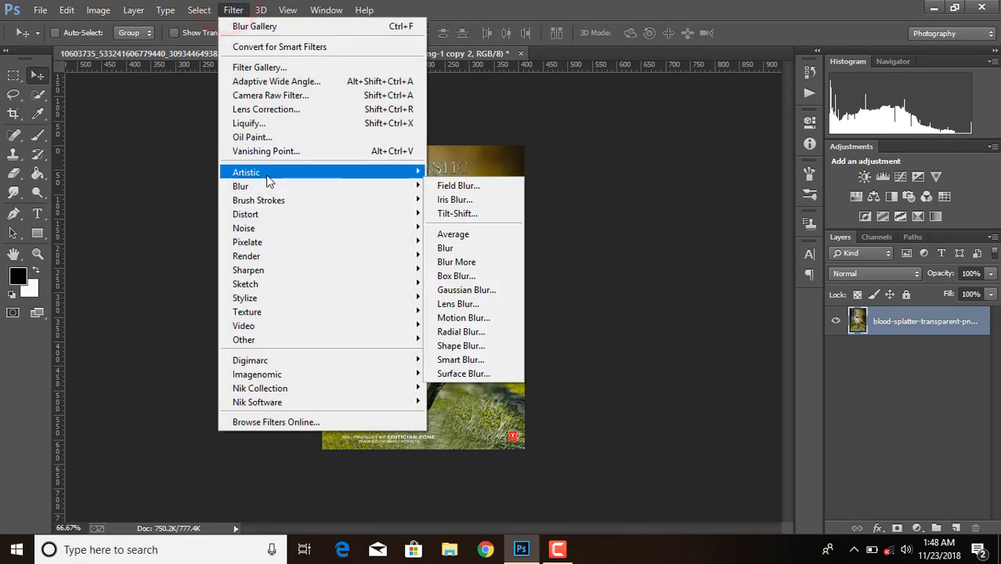
pyautogui.click(273, 97)
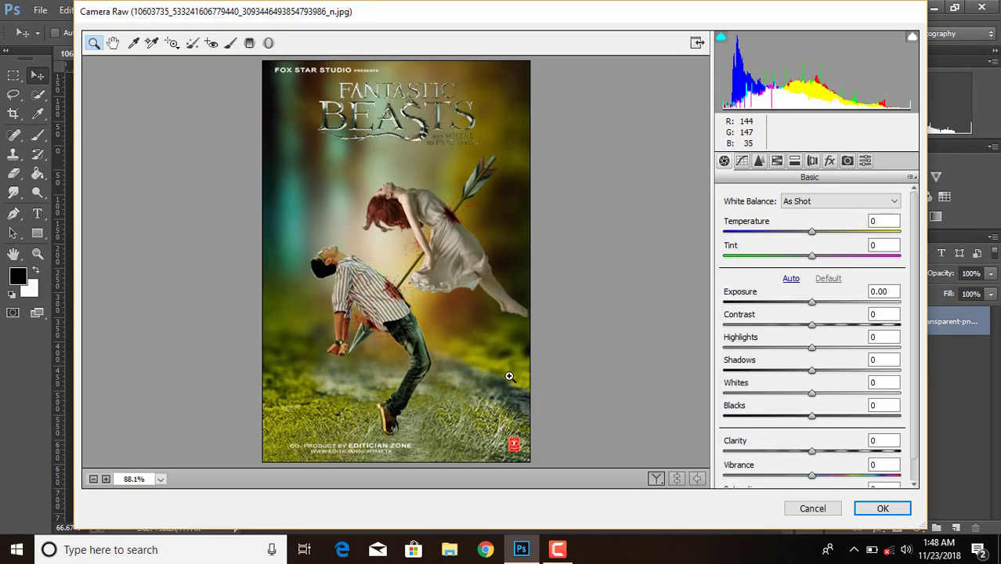
pyautogui.moveTo(812, 452); pyautogui.dragTo(848, 452)
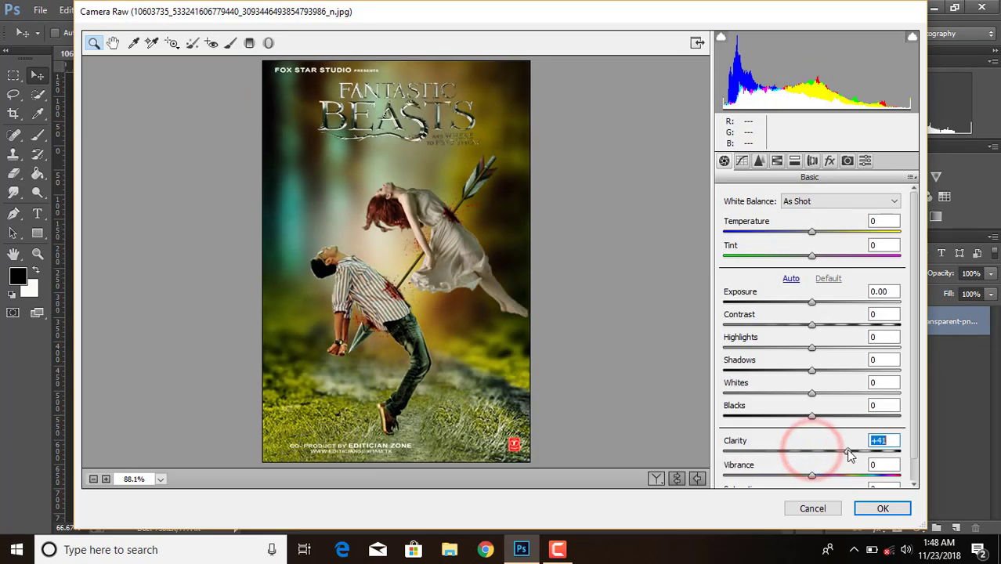
pyautogui.moveTo(811, 421); pyautogui.dragTo(852, 374)
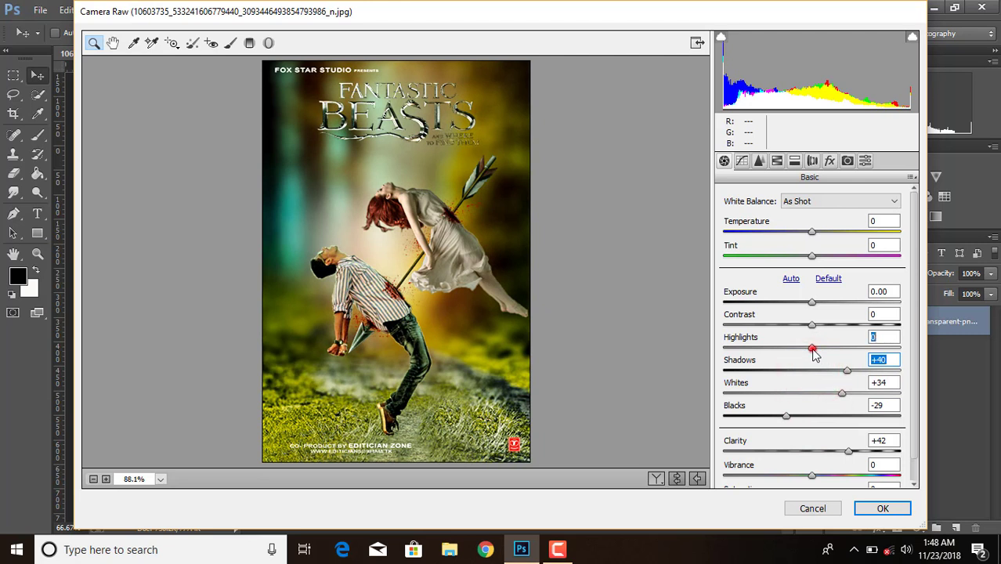
pyautogui.moveTo(811, 348); pyautogui.dragTo(830, 347)
# In the HSL adjustments, set Greens luminance to +13 and Greens saturation to +59.
pyautogui.click(776, 160)
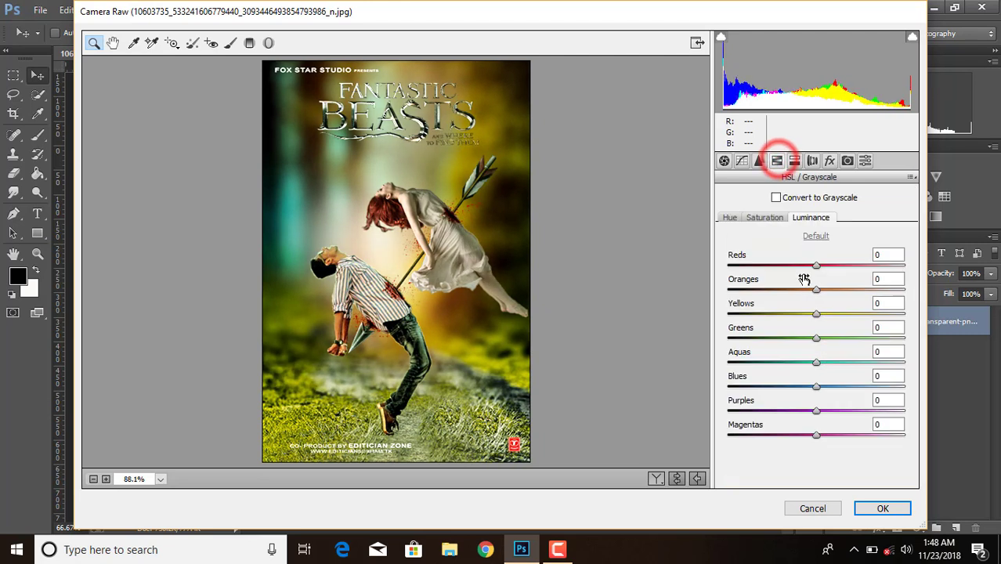
pyautogui.moveTo(819, 337); pyautogui.dragTo(828, 337)
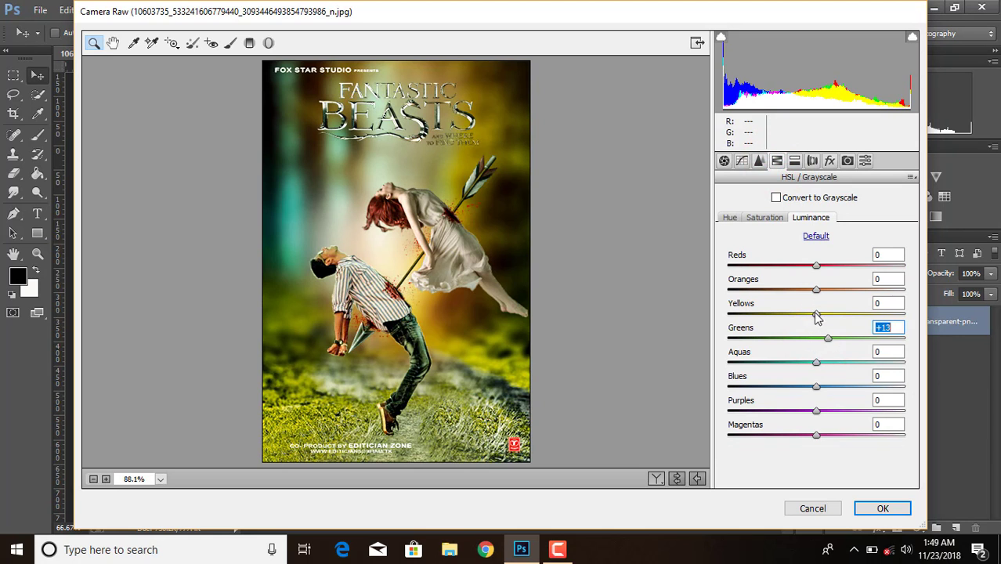
pyautogui.click(816, 313)
pyautogui.click(763, 217)
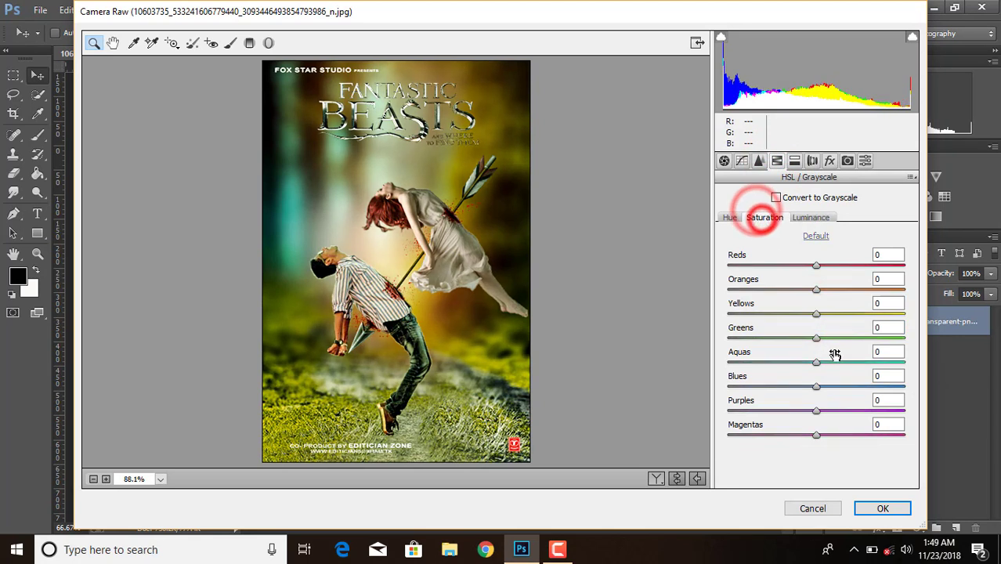
pyautogui.moveTo(816, 338); pyautogui.dragTo(868, 342)
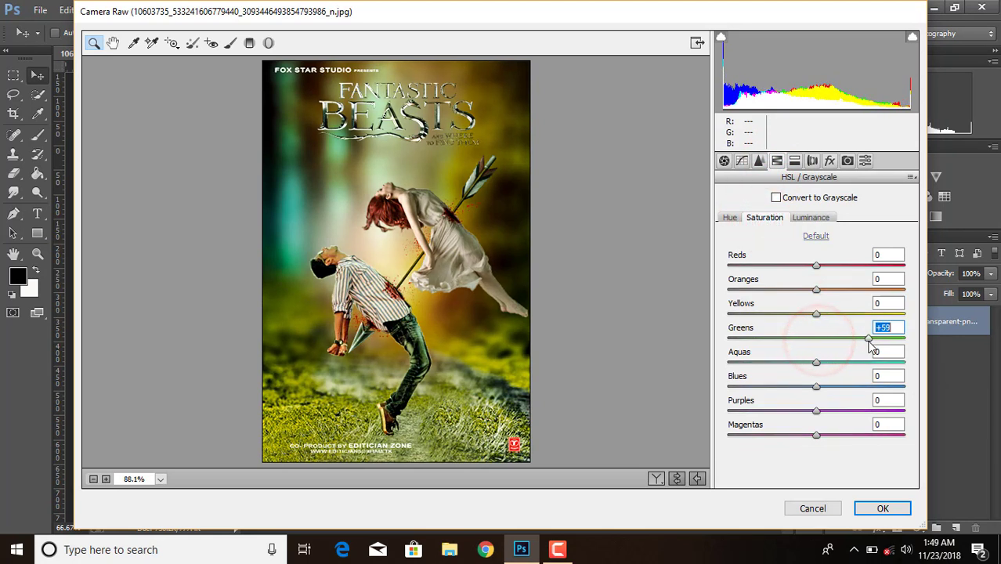
# Shift the hue of Yellows to +76 and Greens to +27 in the HSL adjustments.
pyautogui.click(730, 220)
pyautogui.moveTo(816, 313); pyautogui.dragTo(876, 315)
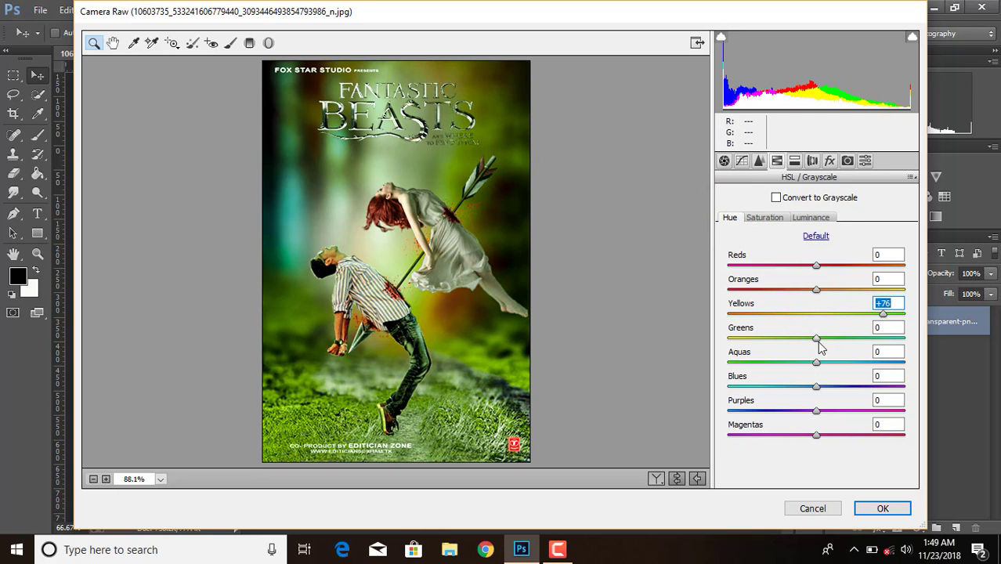
pyautogui.moveTo(819, 341); pyautogui.dragTo(841, 340)
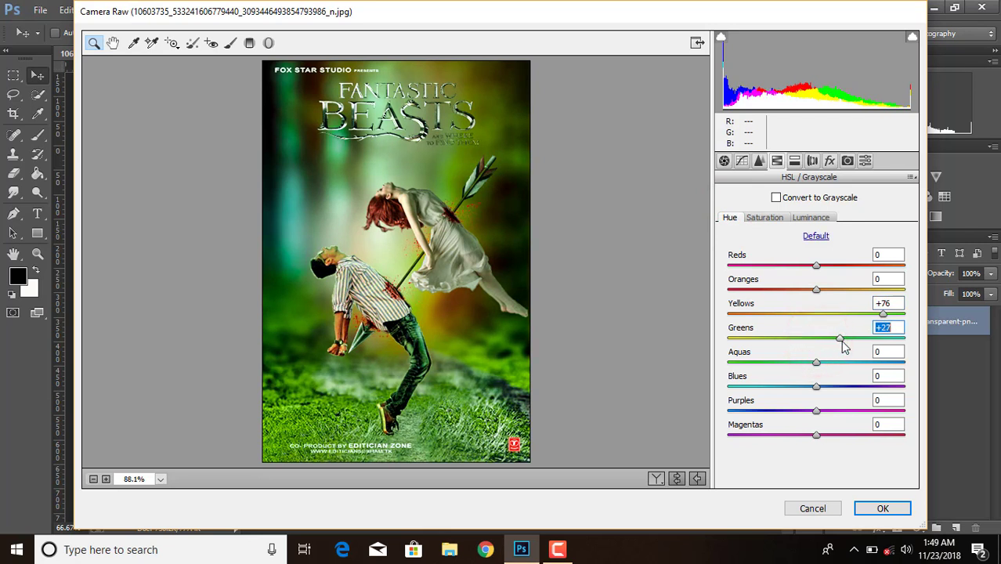
# Set the post-crop vignetting amount to -38, apply the Camera Raw filter, and flatten the image.
pyautogui.click(829, 160)
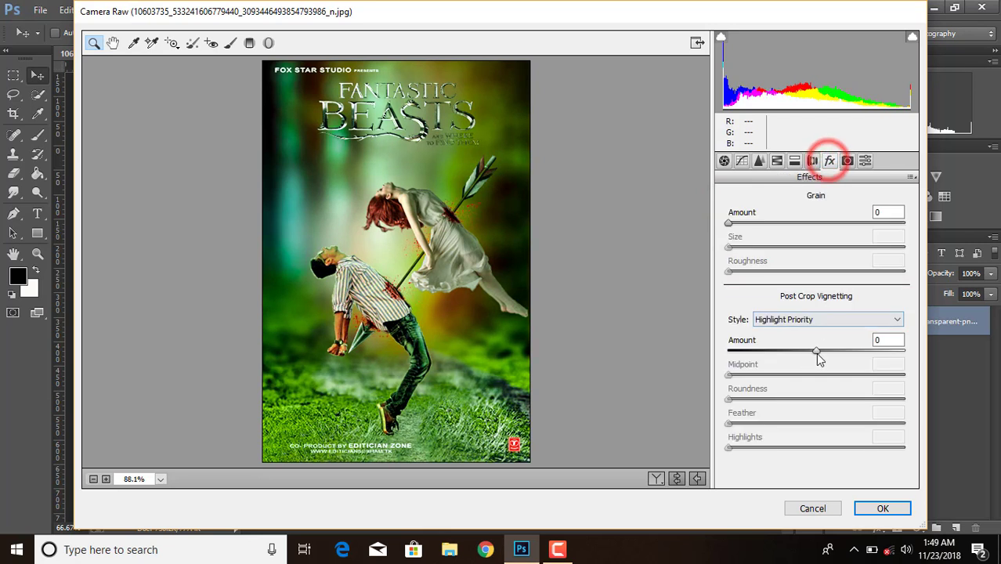
pyautogui.moveTo(816, 353); pyautogui.dragTo(786, 352)
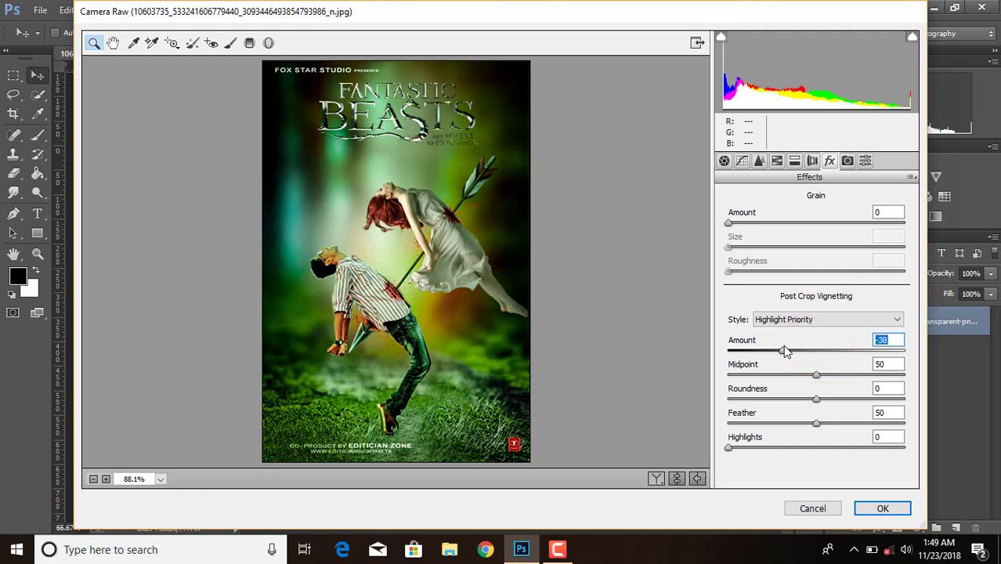
pyautogui.click(871, 508)
pyautogui.rightClick(871, 320)
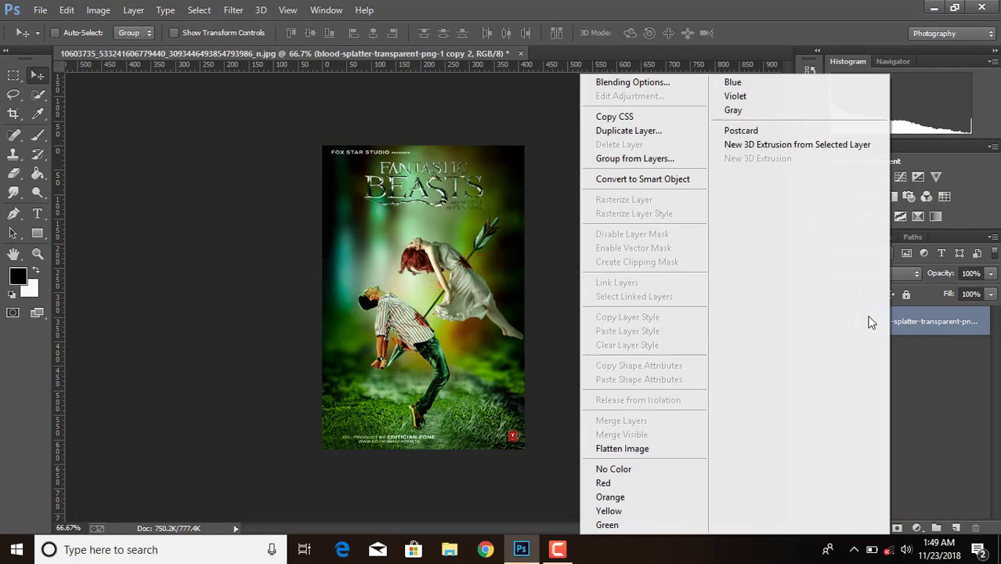
pyautogui.click(650, 449)
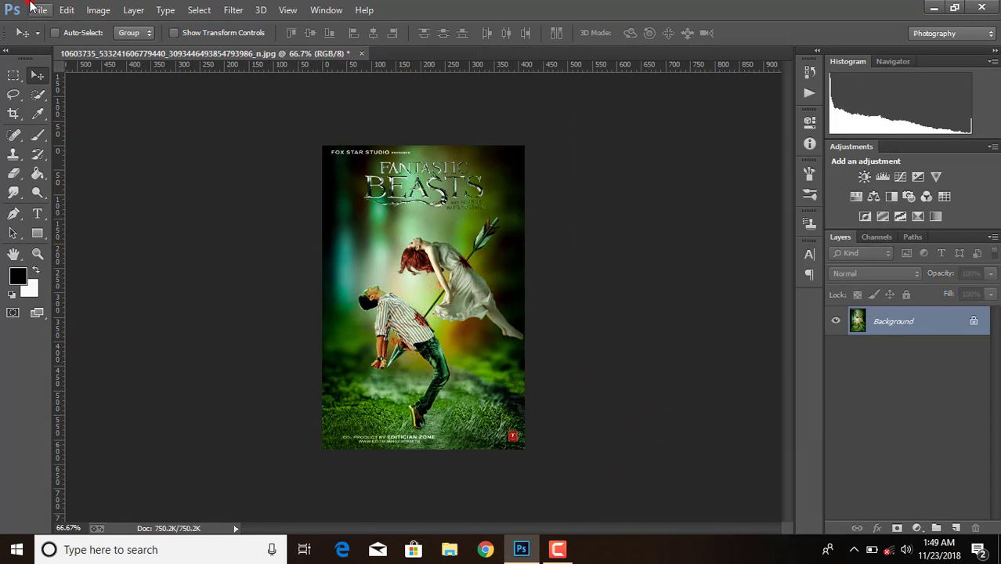
# Start saving the finished poster as a separate JPEG and clear the suggested file name.
pyautogui.click(40, 9)
pyautogui.click(82, 146)
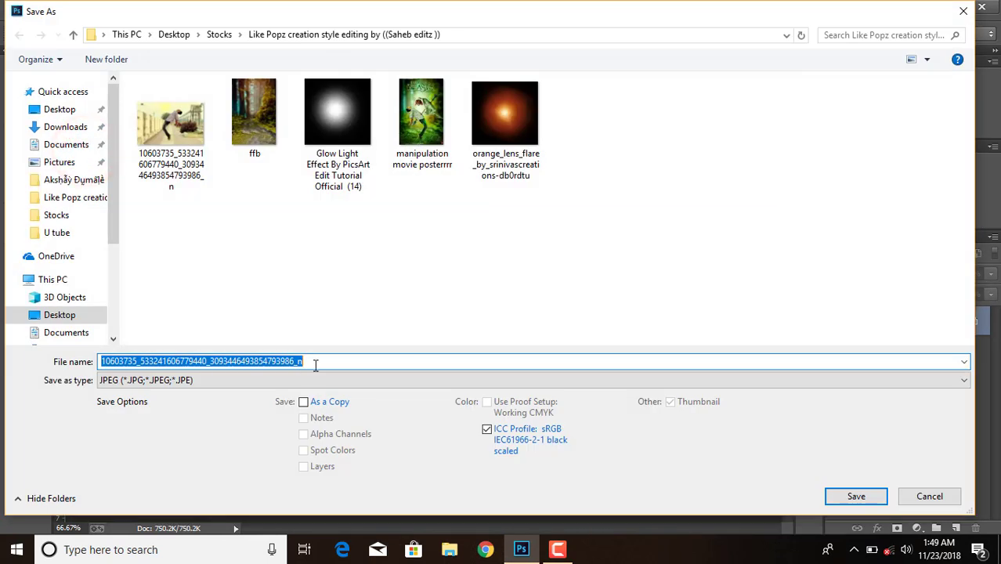
pyautogui.click(322, 362)
pyautogui.press('BackSpace')
pyautogui.press('BackSpace')
pyautogui.press('BackSpace')
pyautogui.press('BackSpace')
pyautogui.press('BackSpace')
pyautogui.press('BackSpace')
pyautogui.press('BackSpace')
pyautogui.press('BackSpace')
pyautogui.press('BackSpace')
pyautogui.press('BackSpace')
pyautogui.press('BackSpace')
pyautogui.press('BackSpace')
pyautogui.press('BackSpace')
pyautogui.press('BackSpace')
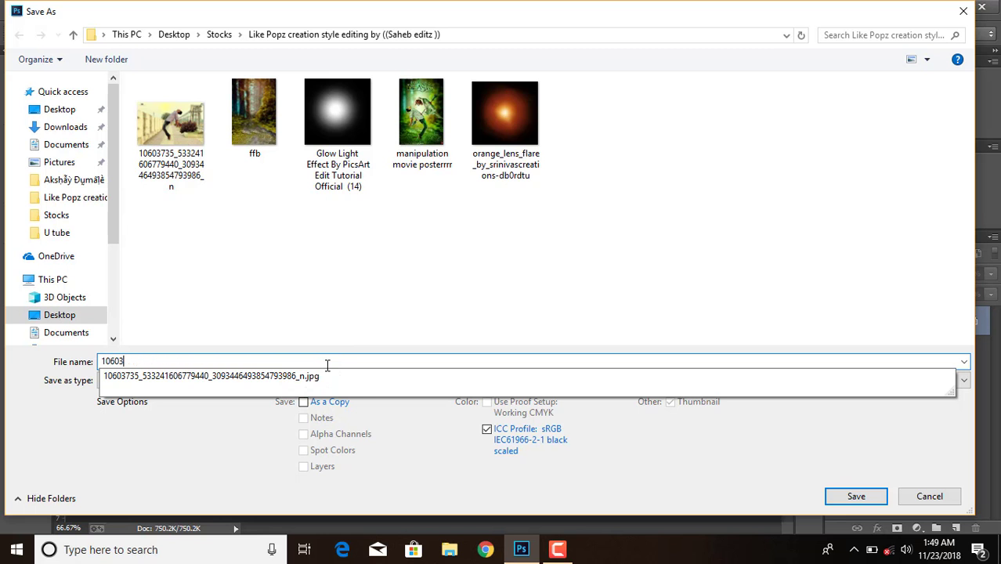
pyautogui.press('BackSpace')
pyautogui.press('BackSpace')
pyautogui.press('BackSpace')
pyautogui.press('BackSpace')
pyautogui.press('BackSpace')
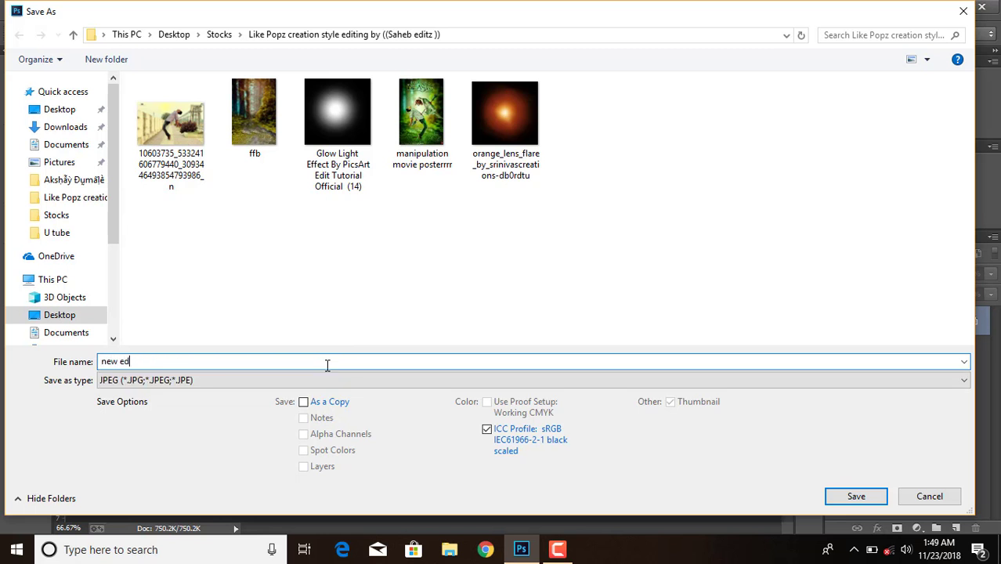